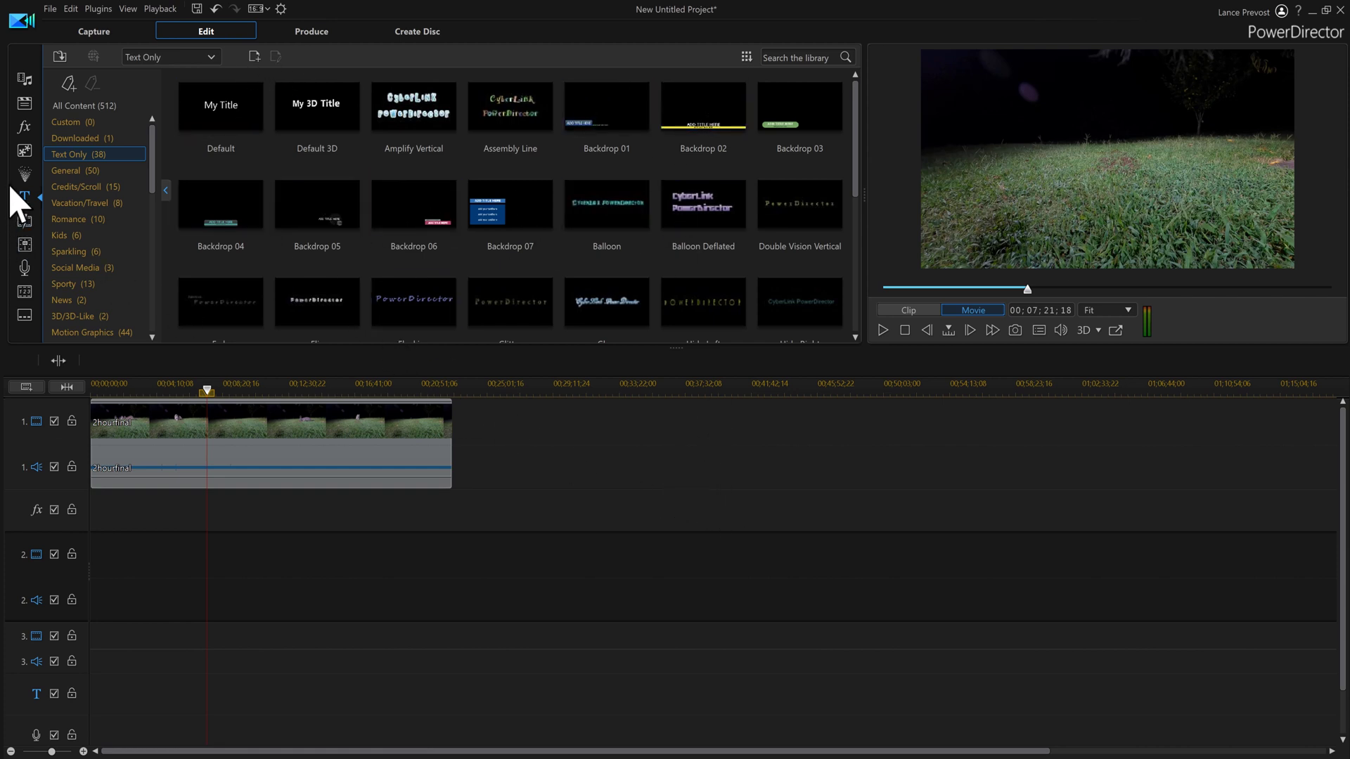
Place the Default title at the start of video track 2 and extend its duration to about 00;04;56;07
left_click(210, 113)
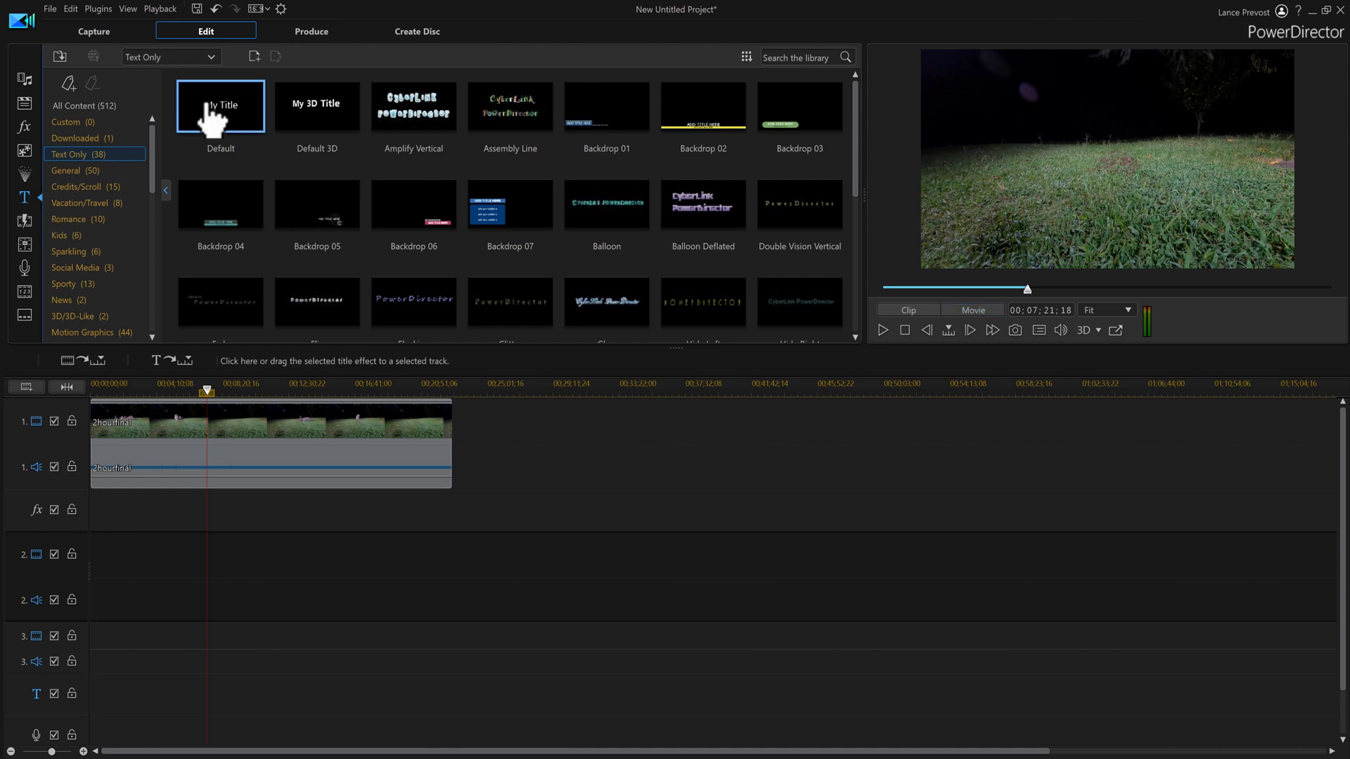
mouse_move(235, 121)
left_mouse_down()
mouse_move(226, 387)
mouse_move(65, 588)
left_mouse_up()
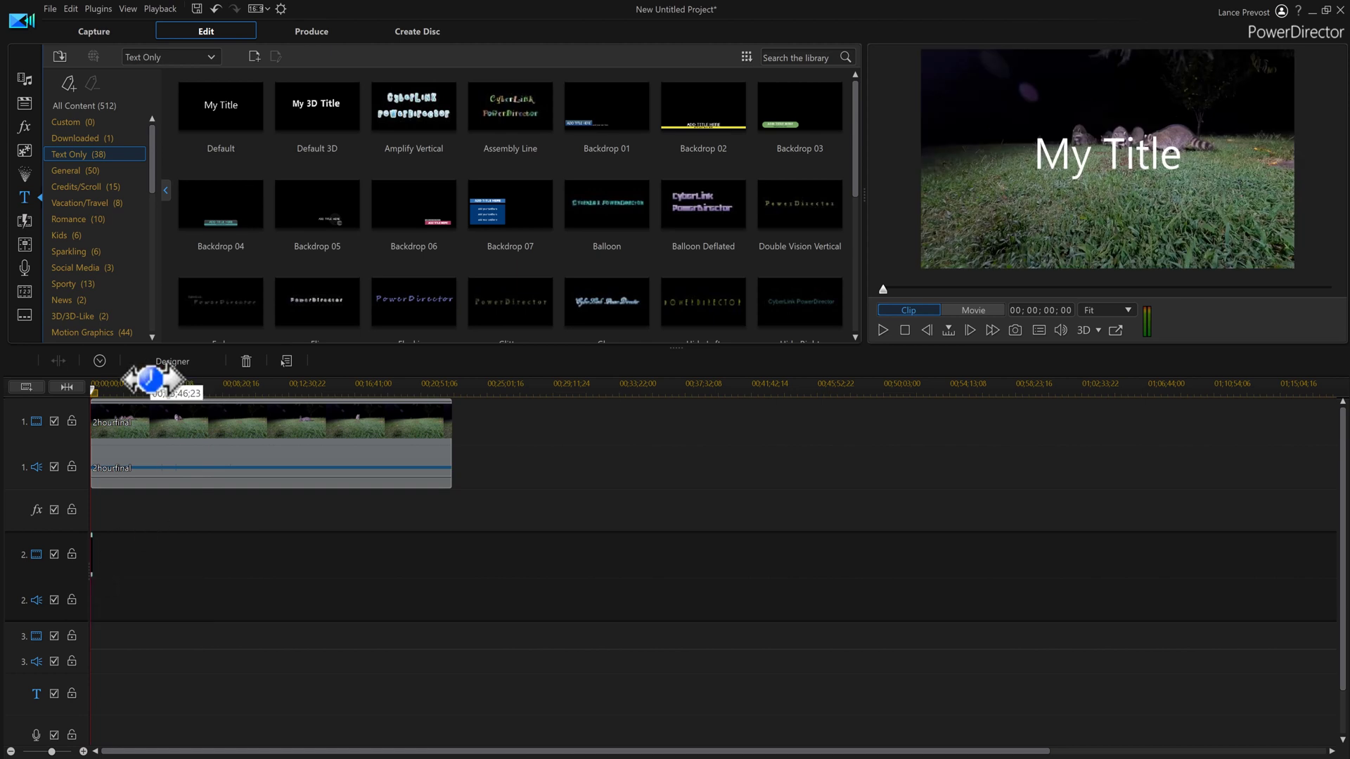
left_click_drag(151, 383, 583, 397)
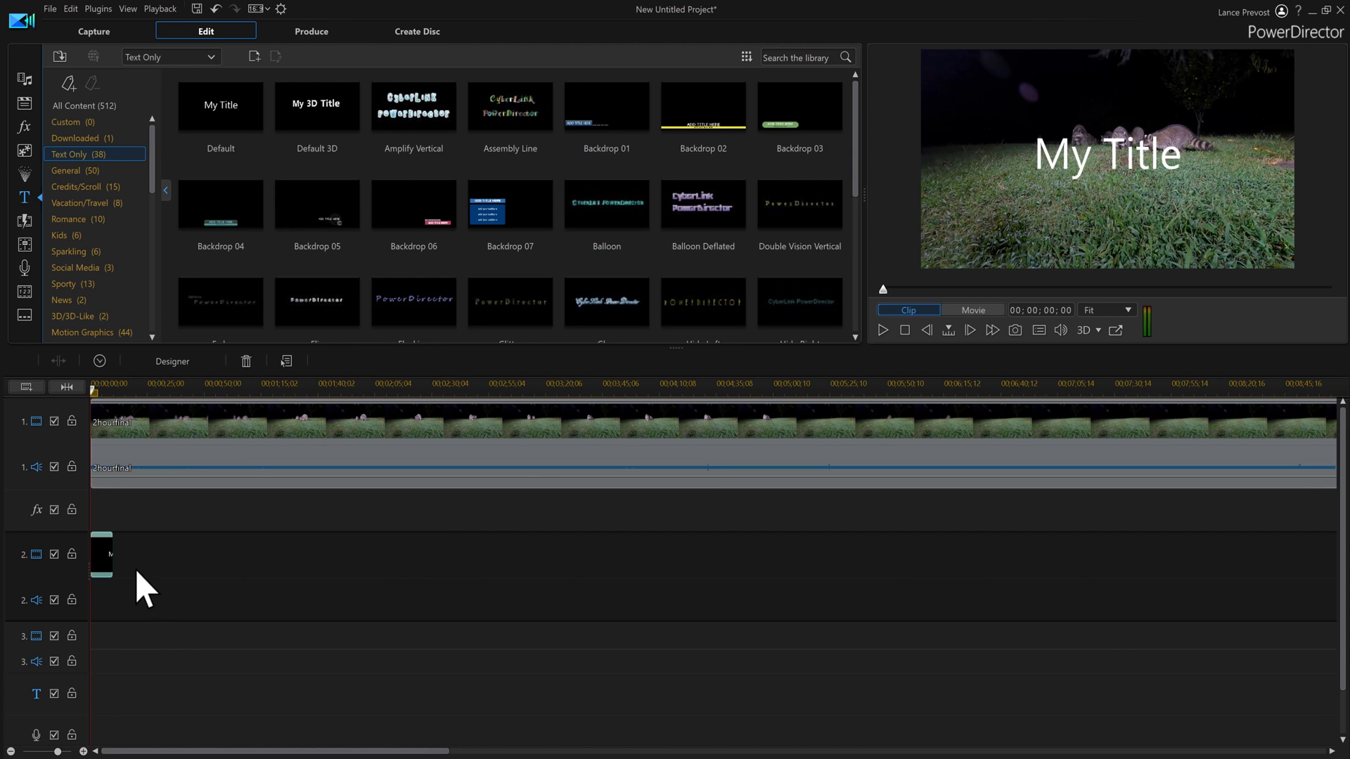
left_click_drag(111, 554, 763, 553)
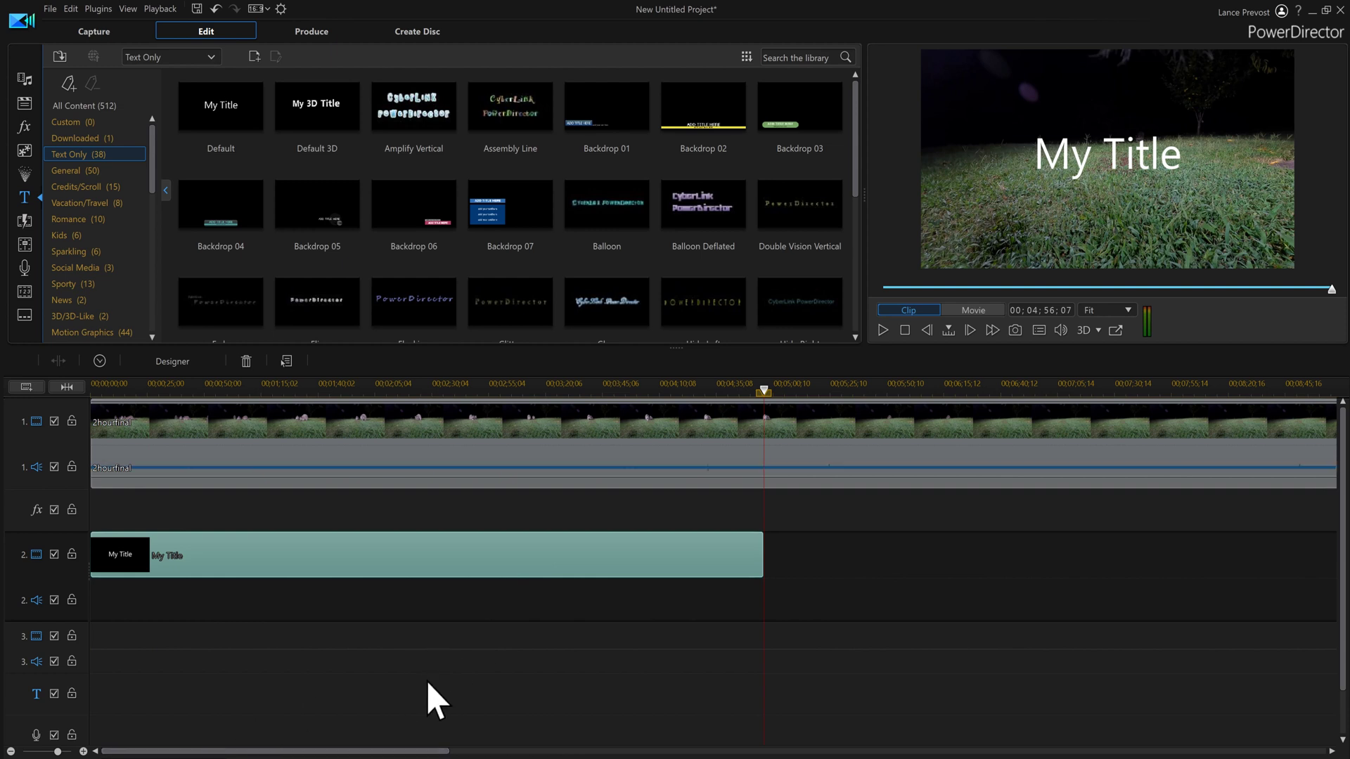
left_click(358, 460)
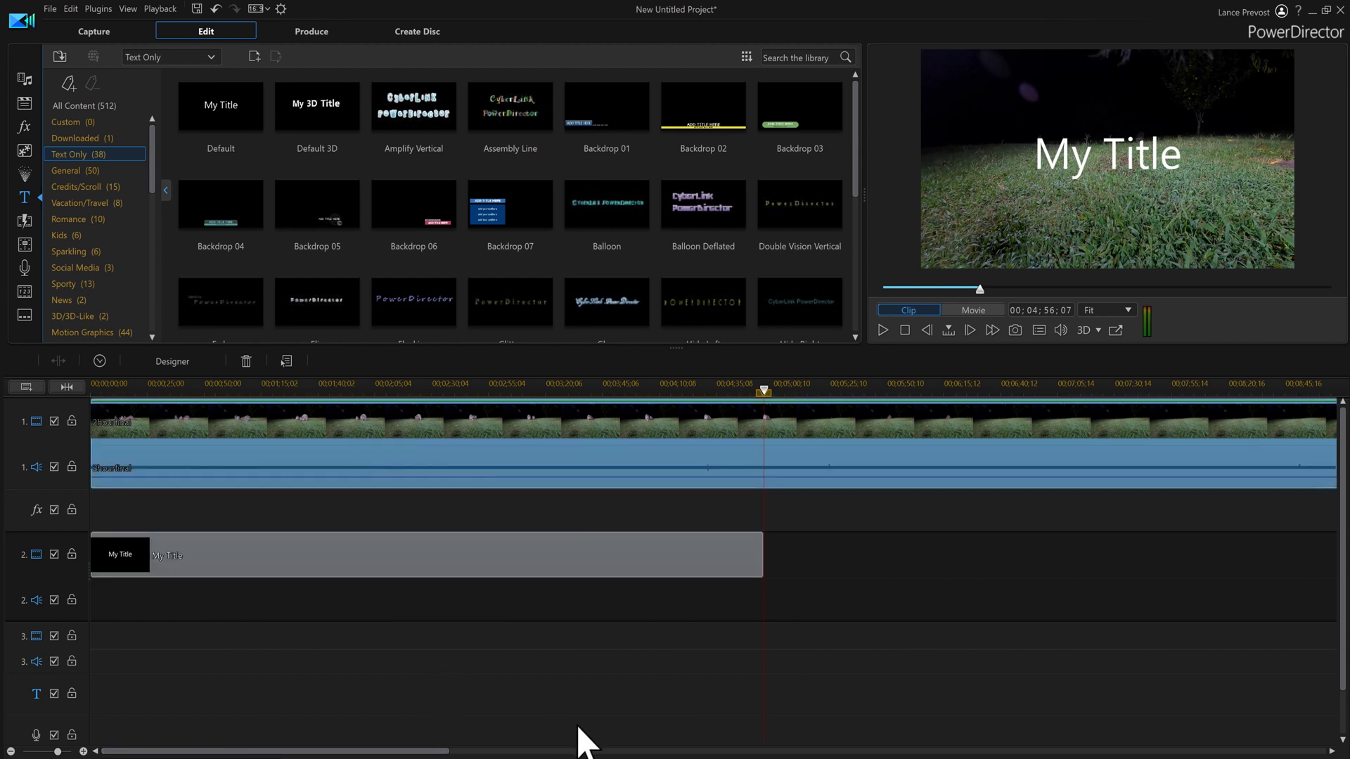
left_click(273, 570)
left_click(392, 555)
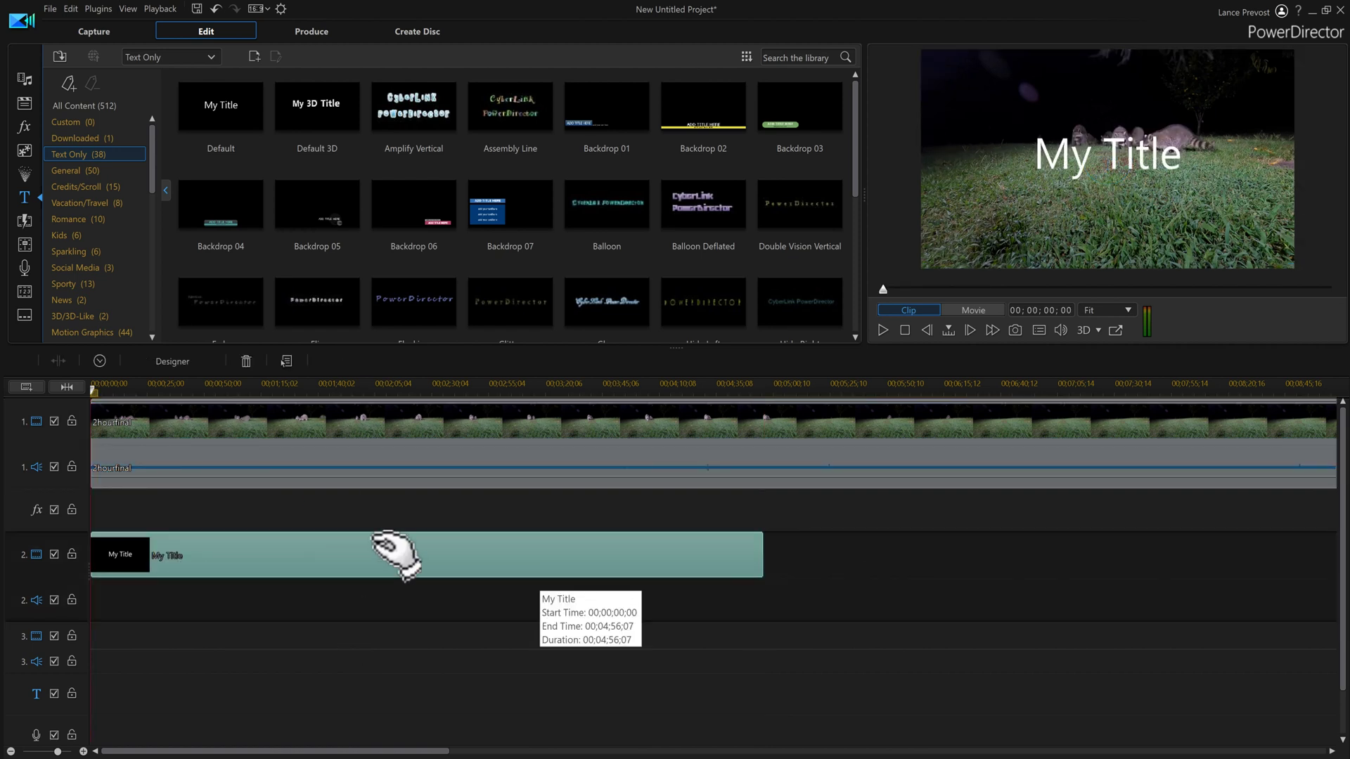
left_click(307, 446)
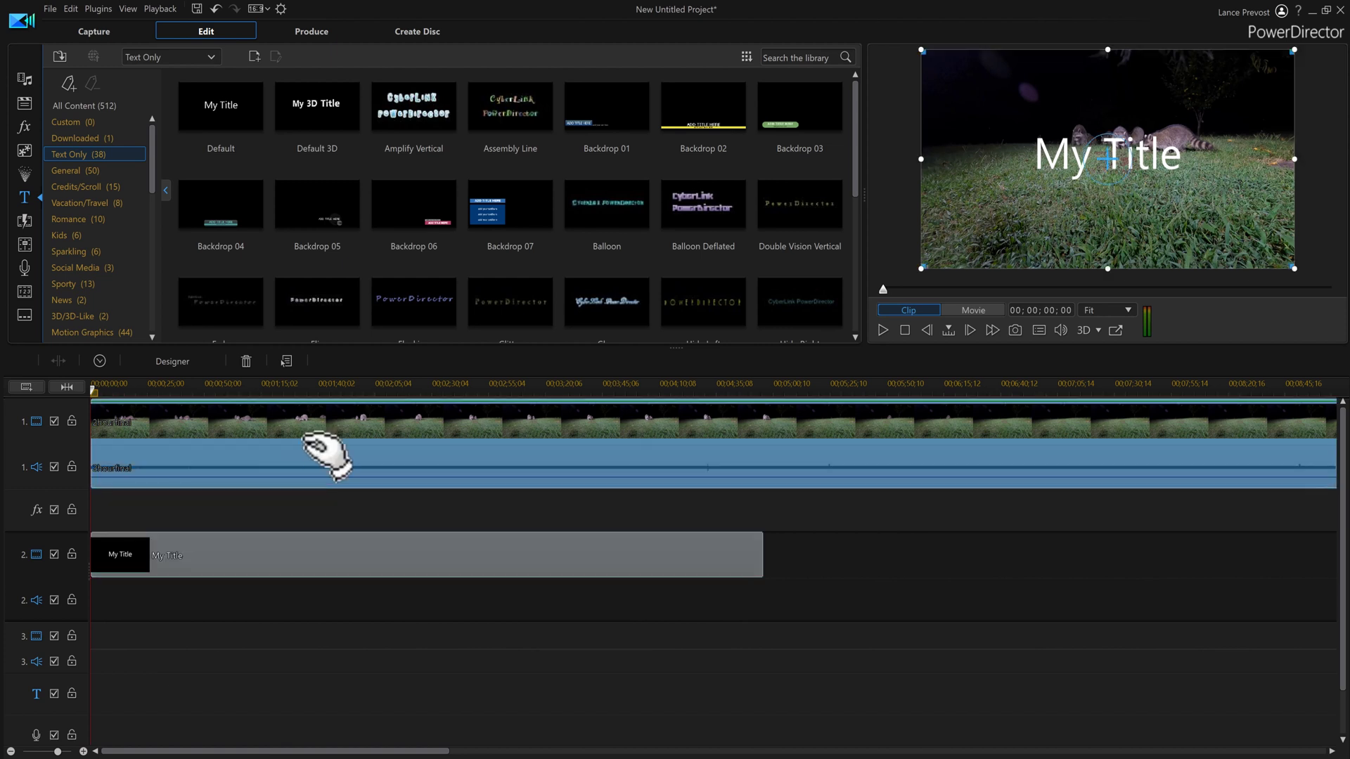
left_click(341, 558)
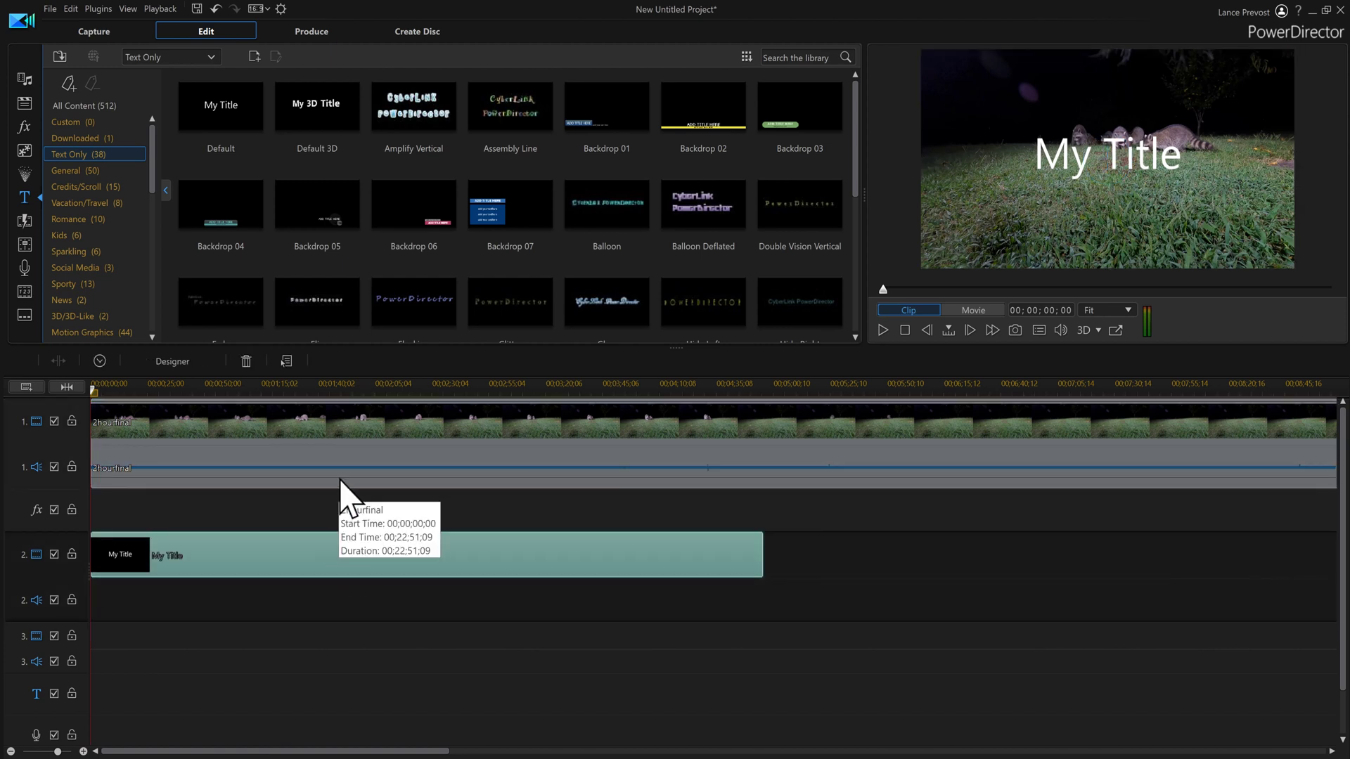
left_click(342, 478)
Open the My Title clip in the Title Designer, then shrink its text and move it to the lower-left corner of the video frame
left_click(328, 571)
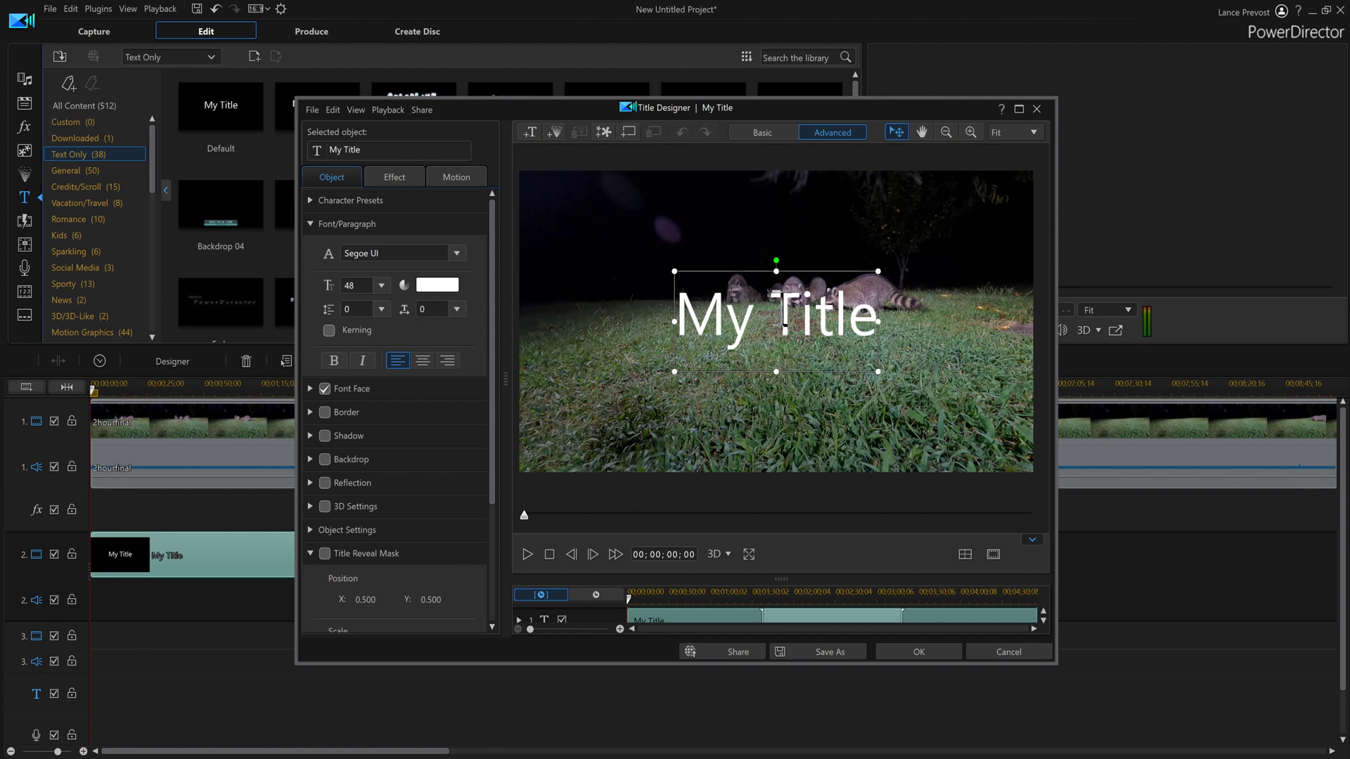
left_click_drag(776, 270, 765, 313)
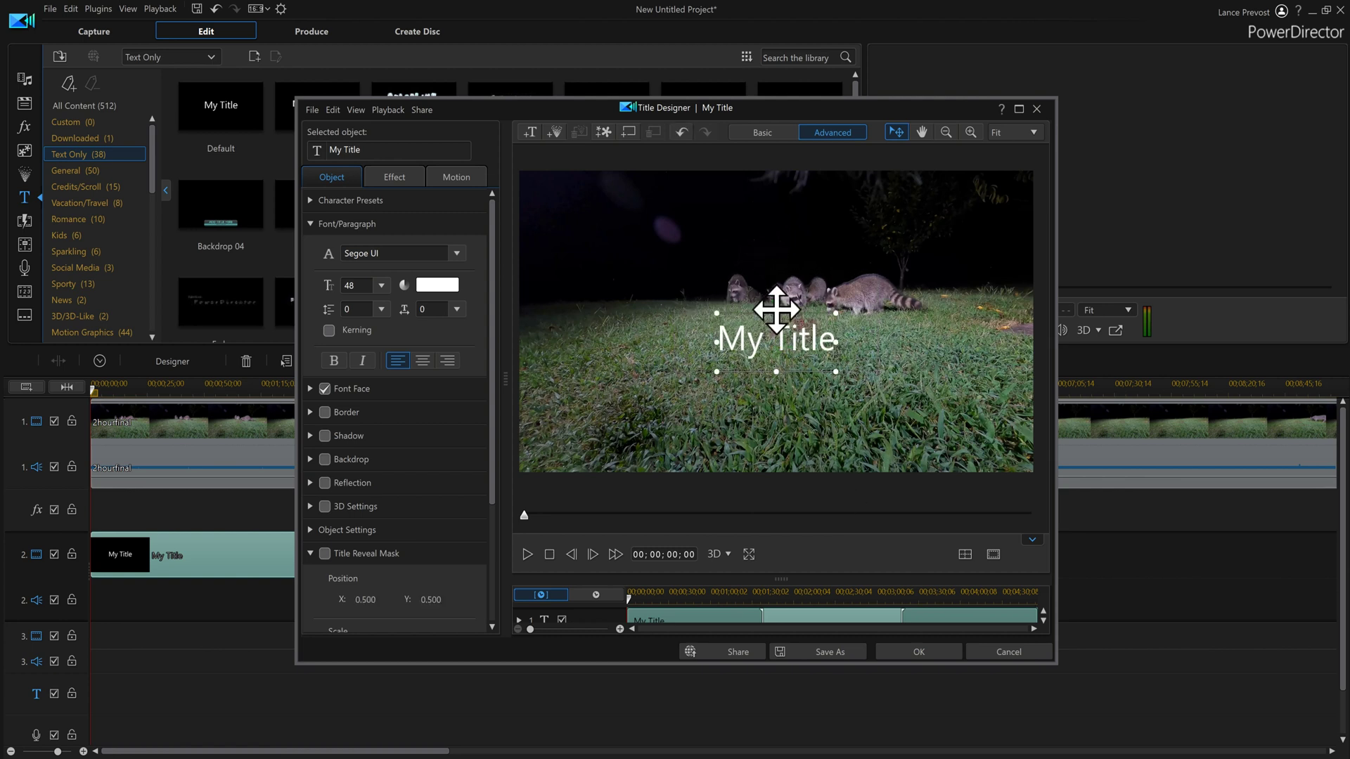
left_click_drag(777, 308, 590, 386)
left_click(803, 430)
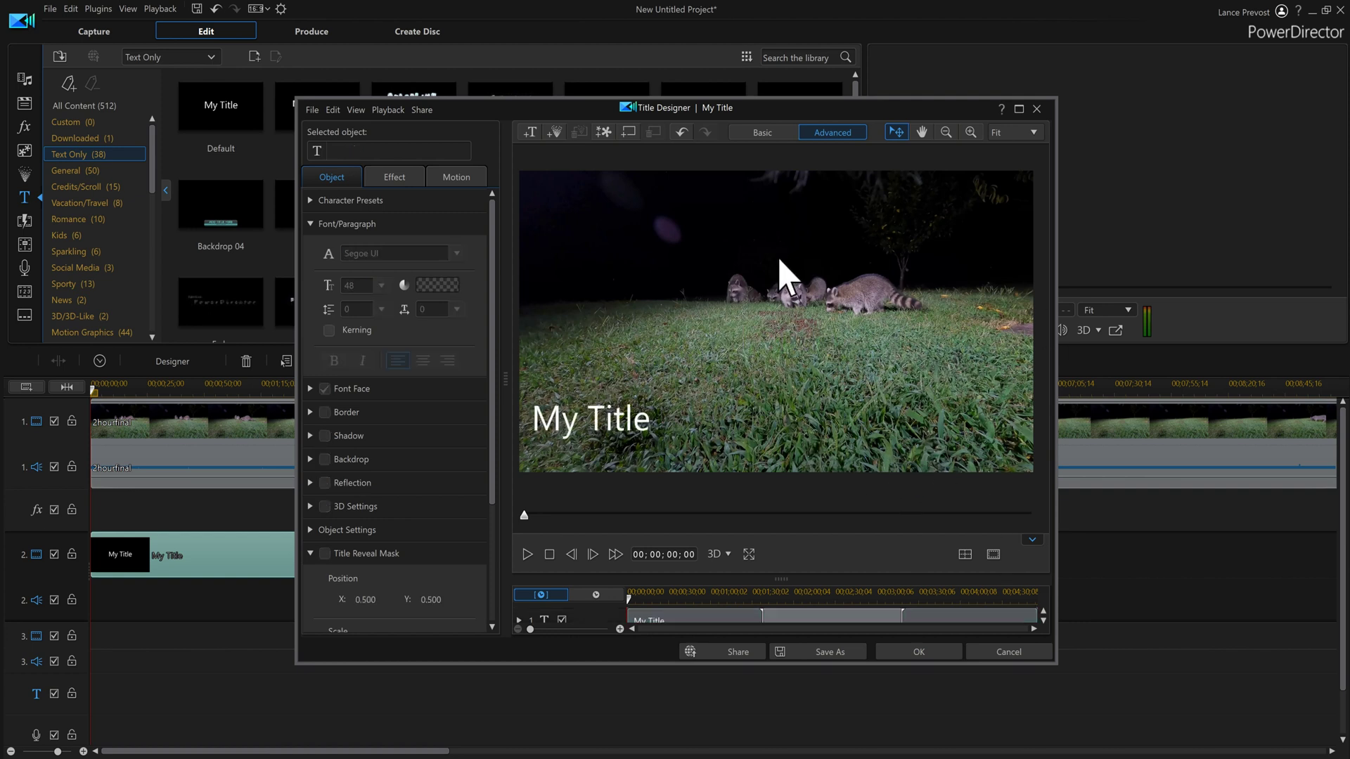
Add a second text object reading "number2", scale it down slightly and place it in the upper-left corner of the video frame
left_click(530, 132)
left_click(784, 336)
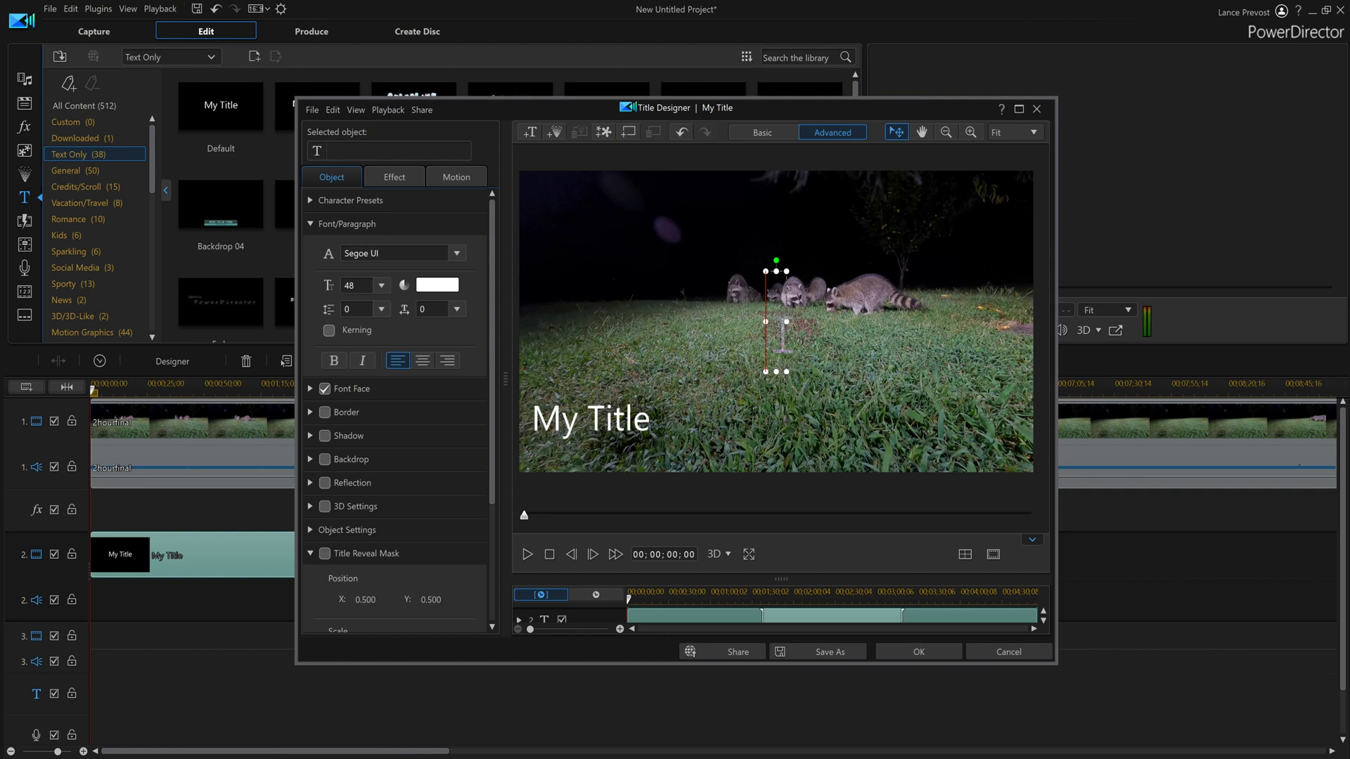
type("number")
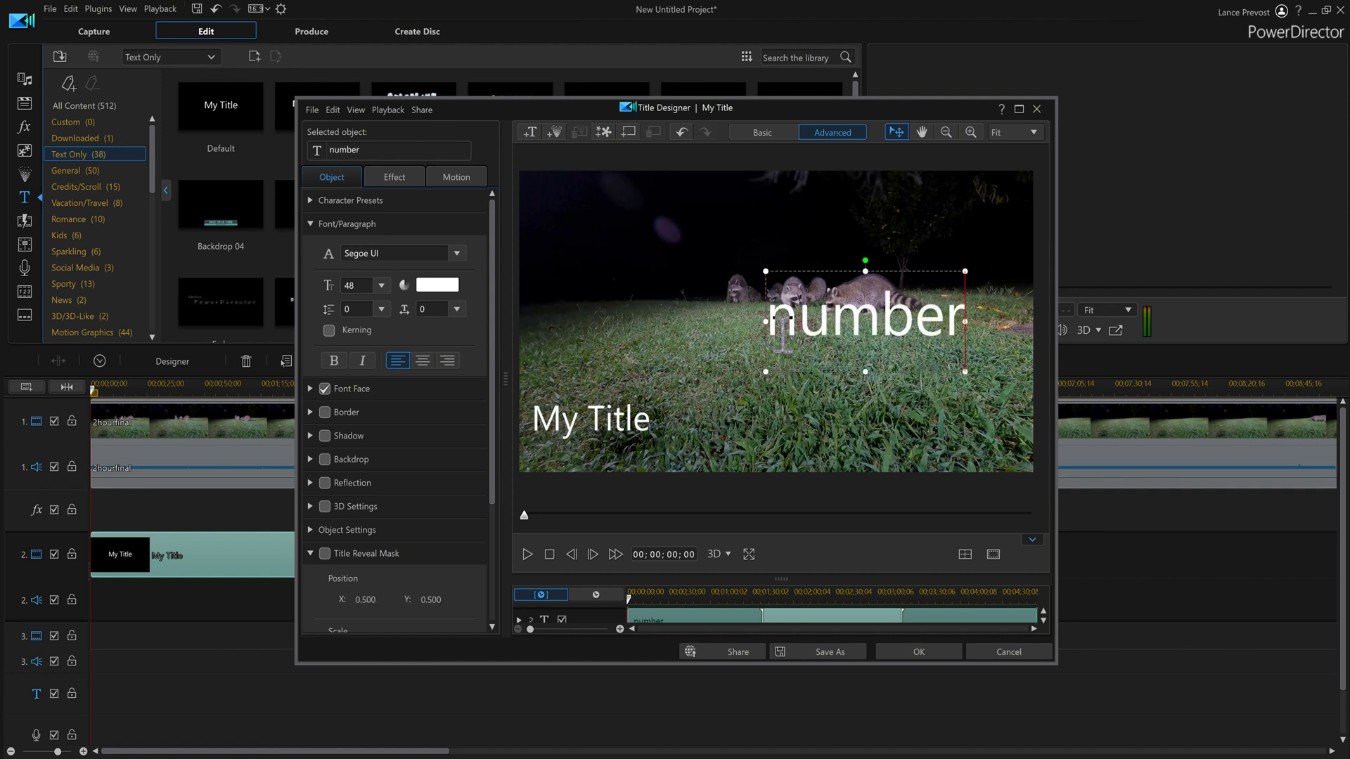
type("2")
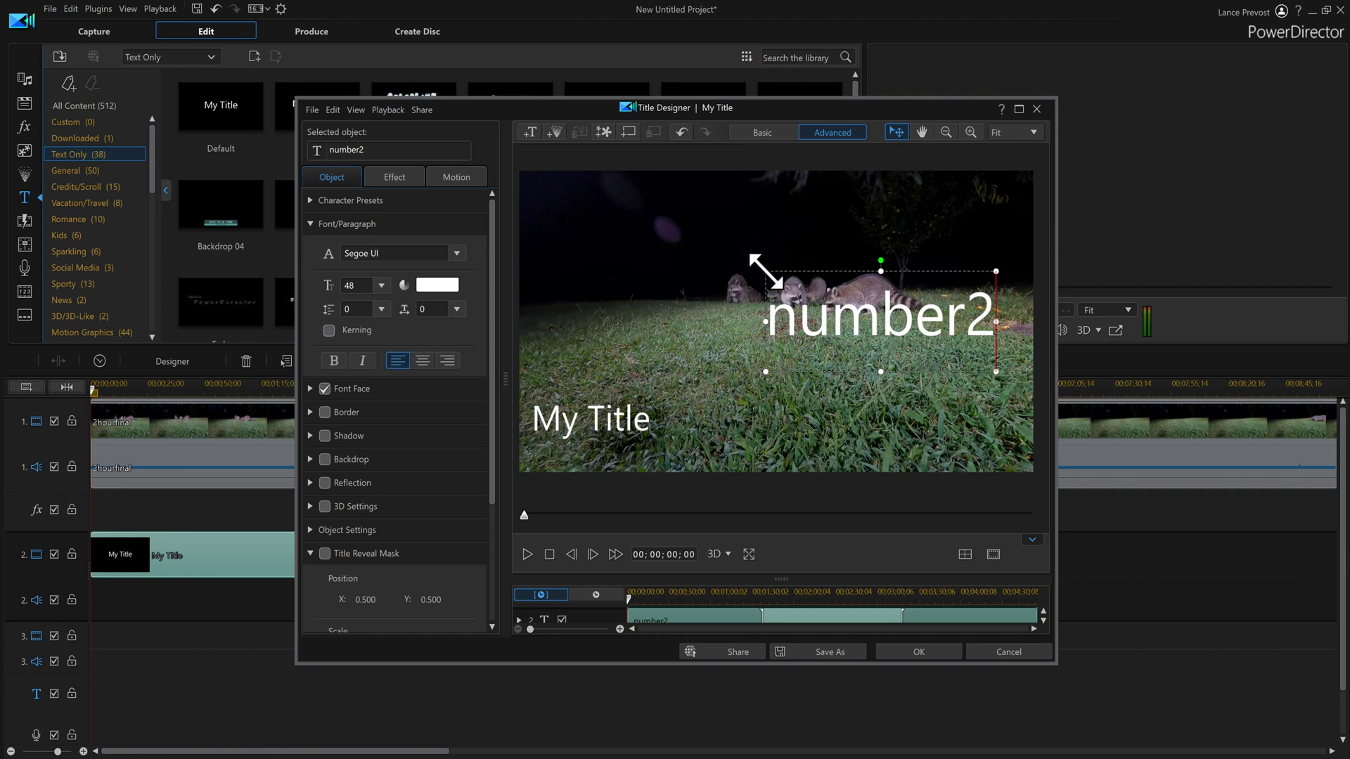
left_click_drag(765, 271, 821, 295)
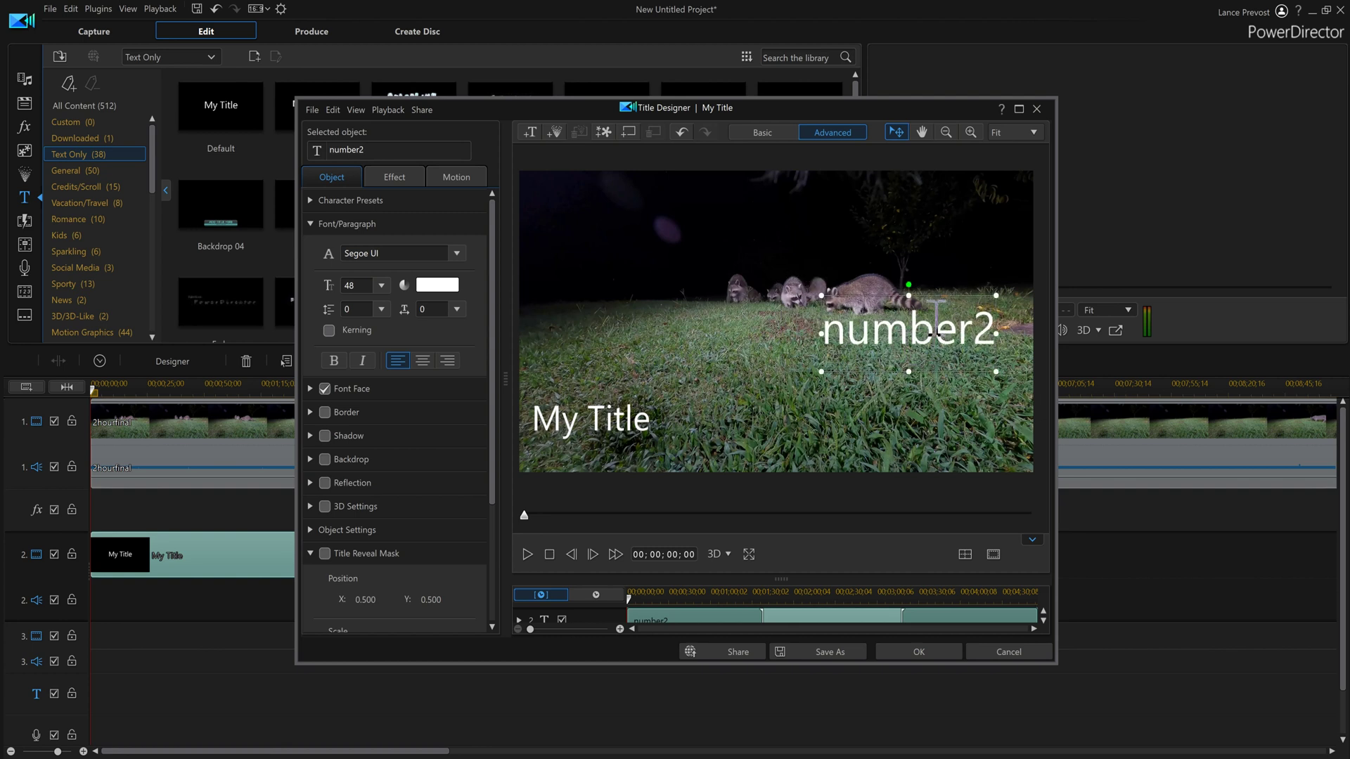
left_click_drag(908, 290, 625, 177)
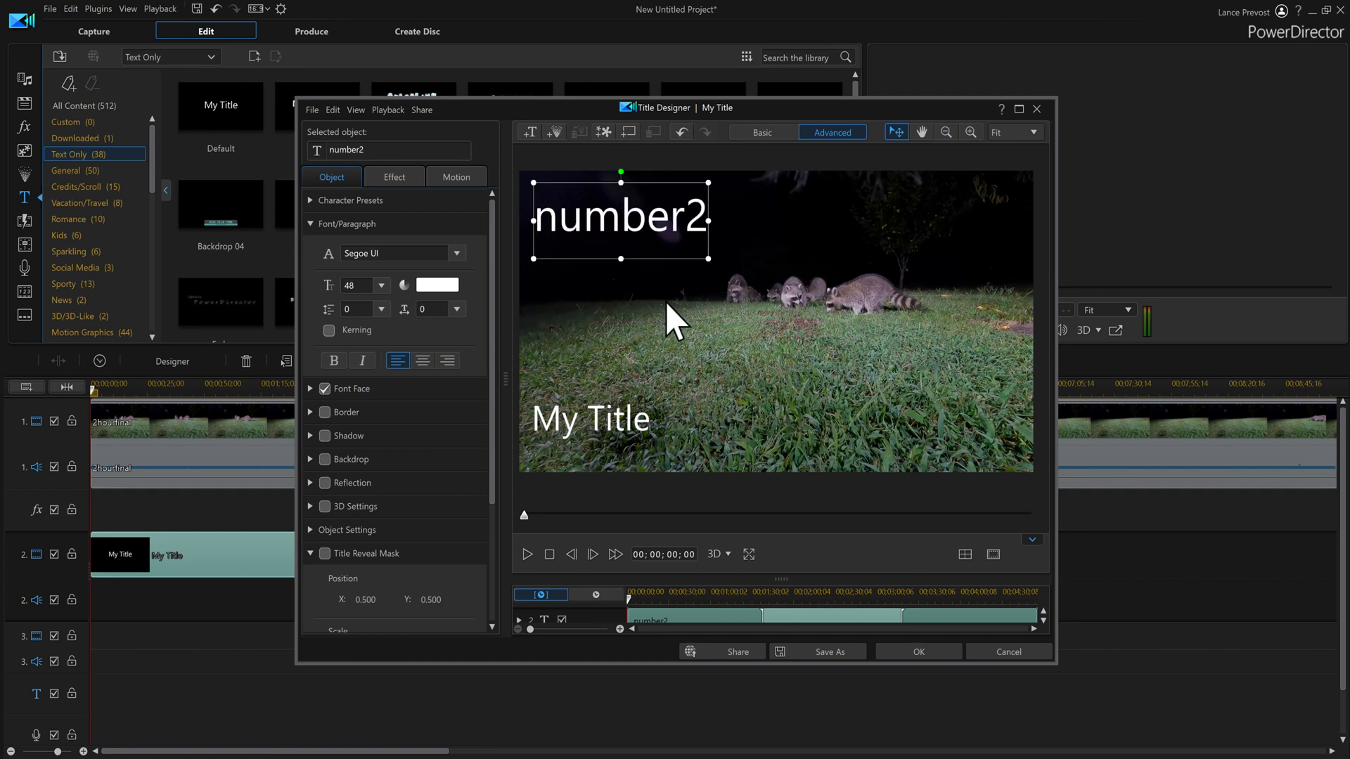
Add a third text object reading "number3", scale it down and place it in the upper-right corner of the video frame
left_click(530, 132)
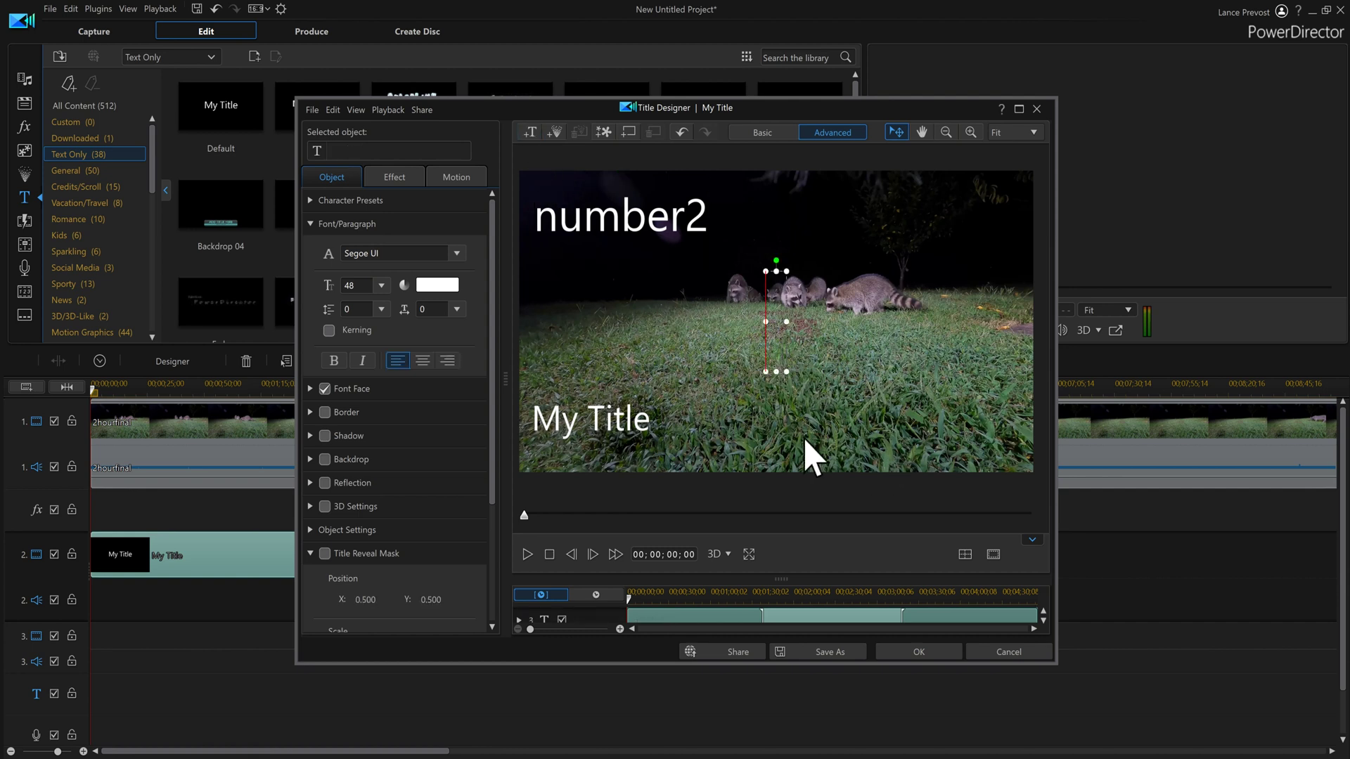
type("numbe")
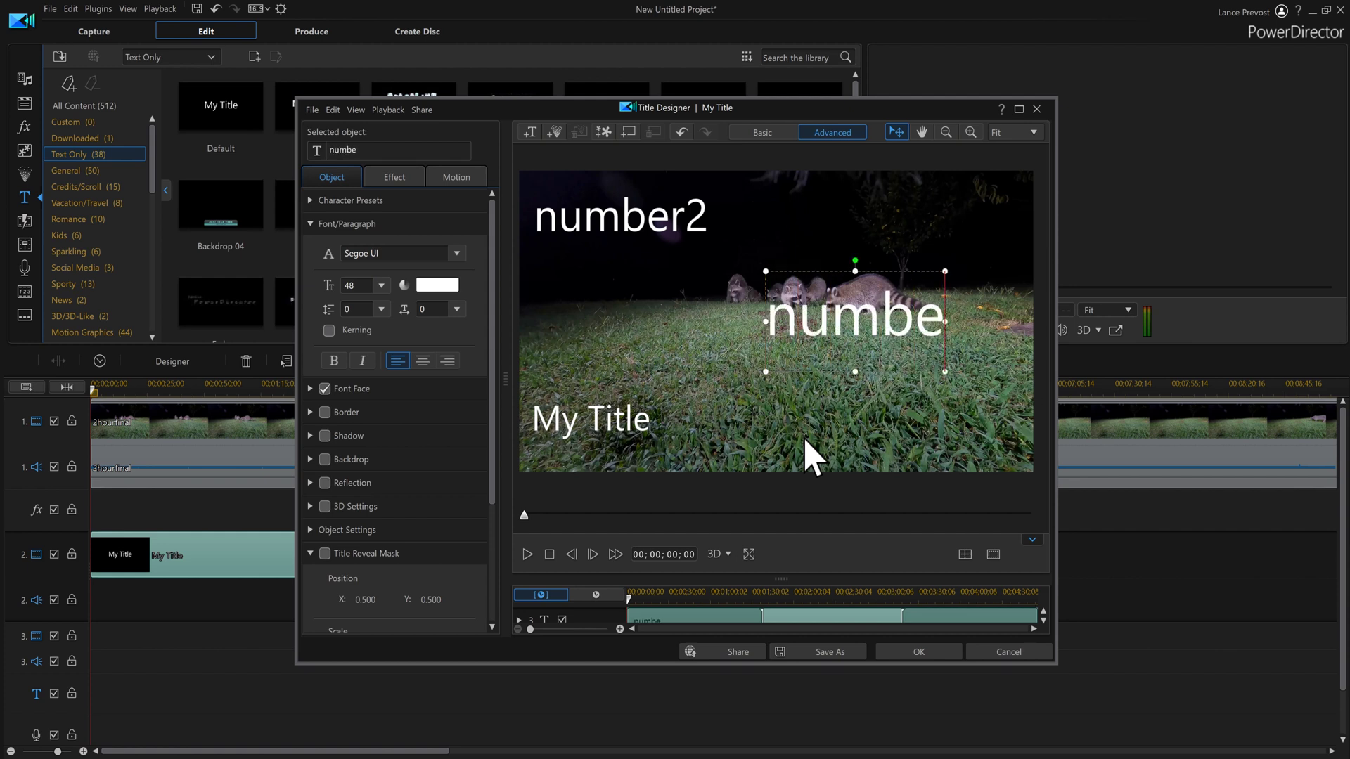
type("r2")
key("BackSpace")
type("3")
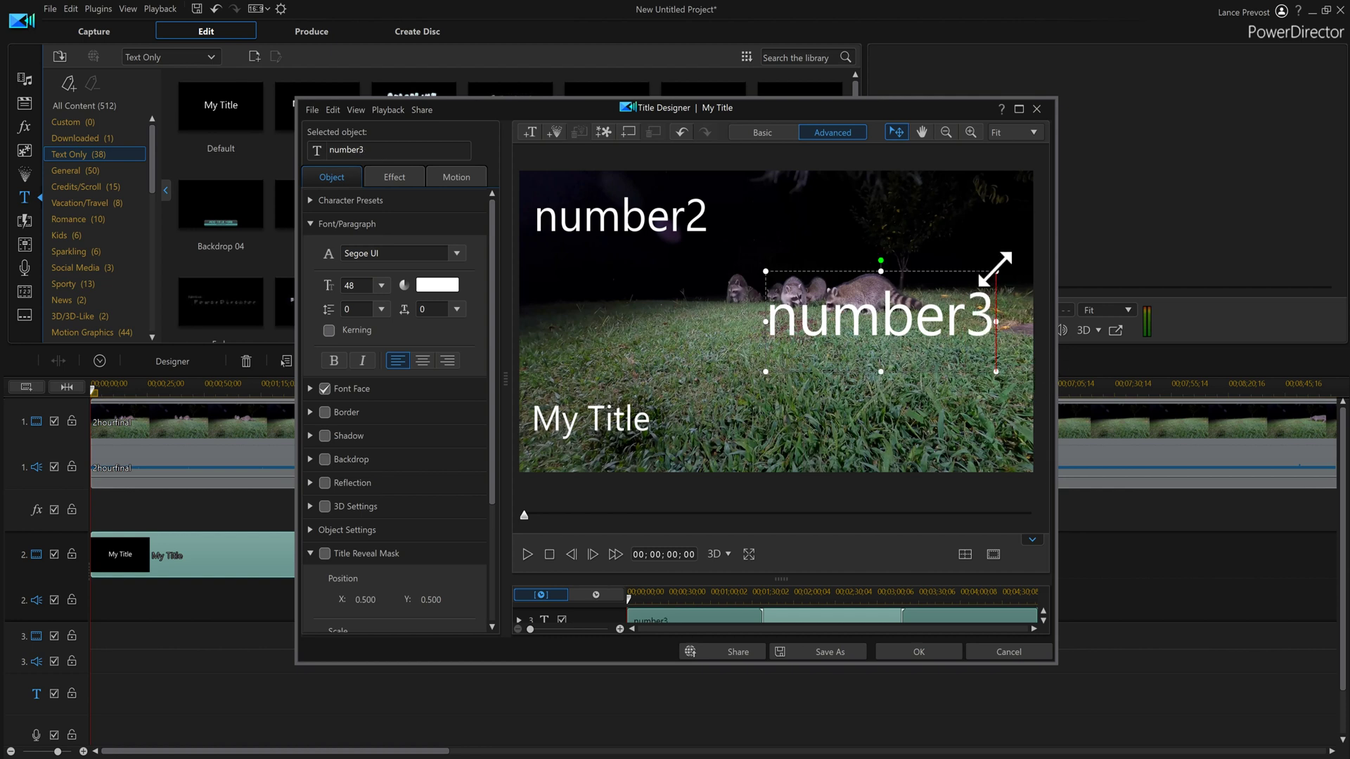
left_click_drag(996, 271, 916, 306)
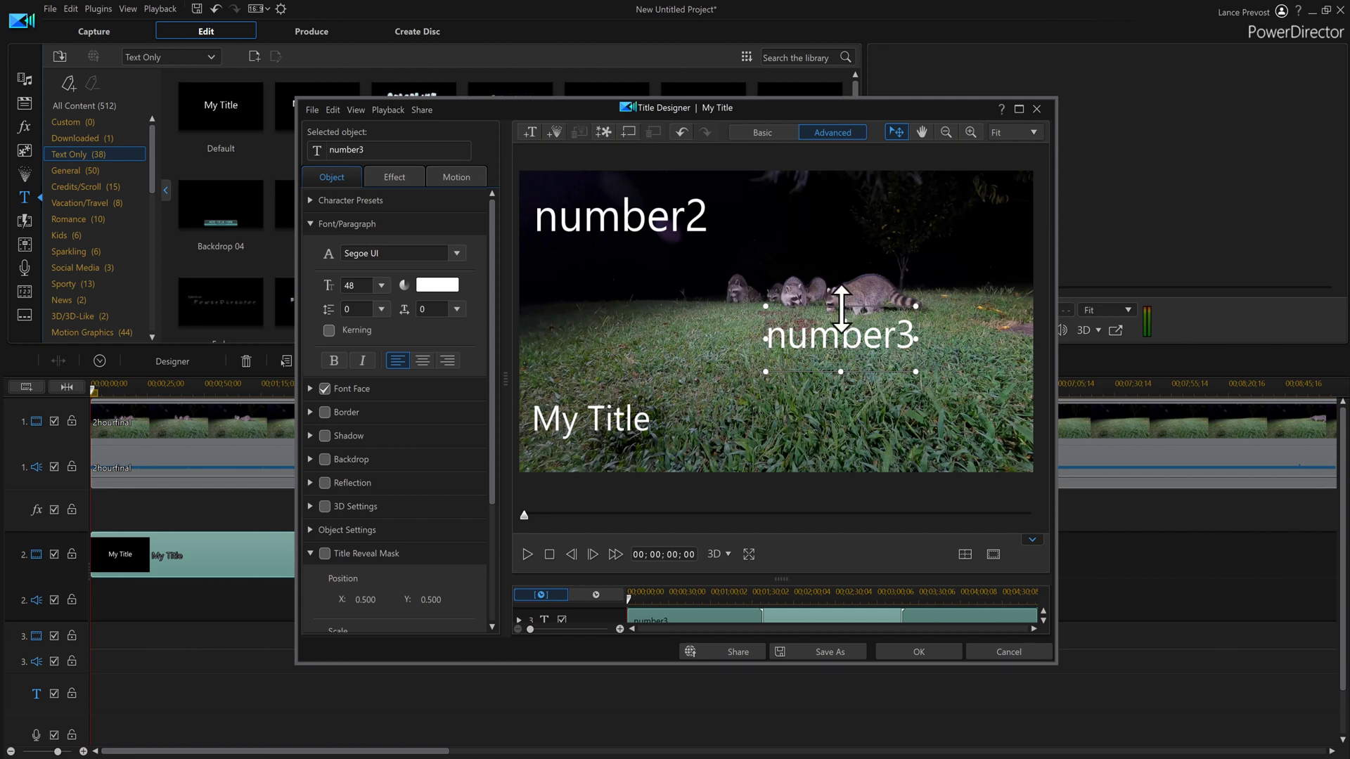
left_click_drag(830, 304, 919, 186)
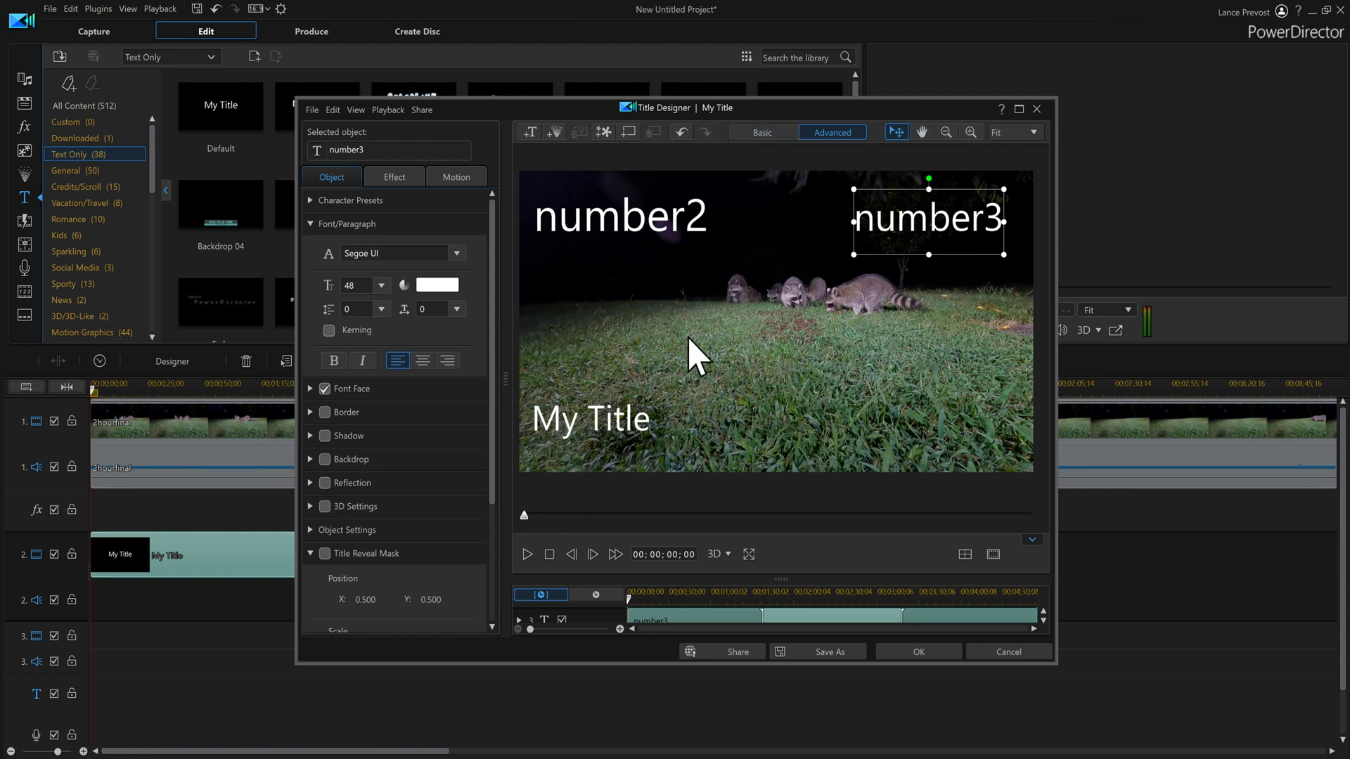
Compare the Title Designer's Basic and Advanced modes and look over the object, effect and motion setting categories
left_click(766, 134)
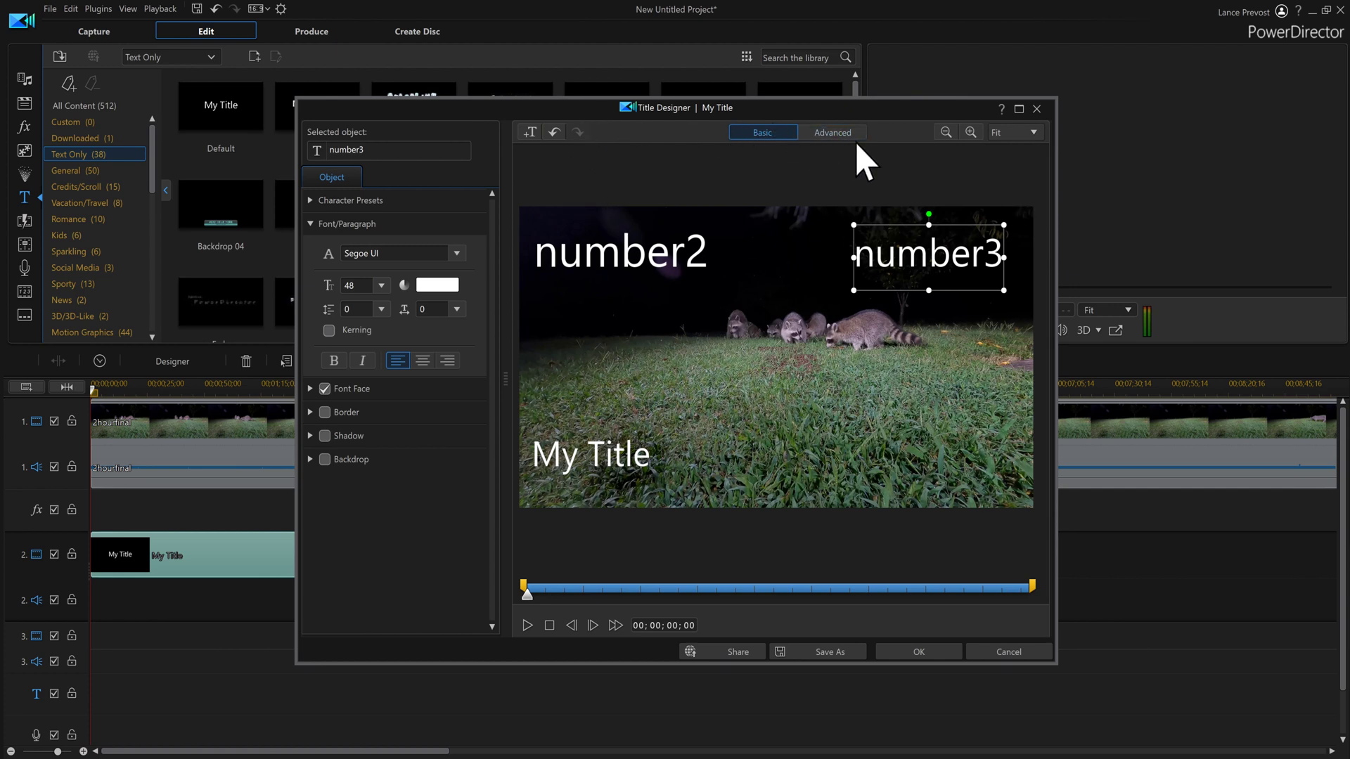
left_click(836, 134)
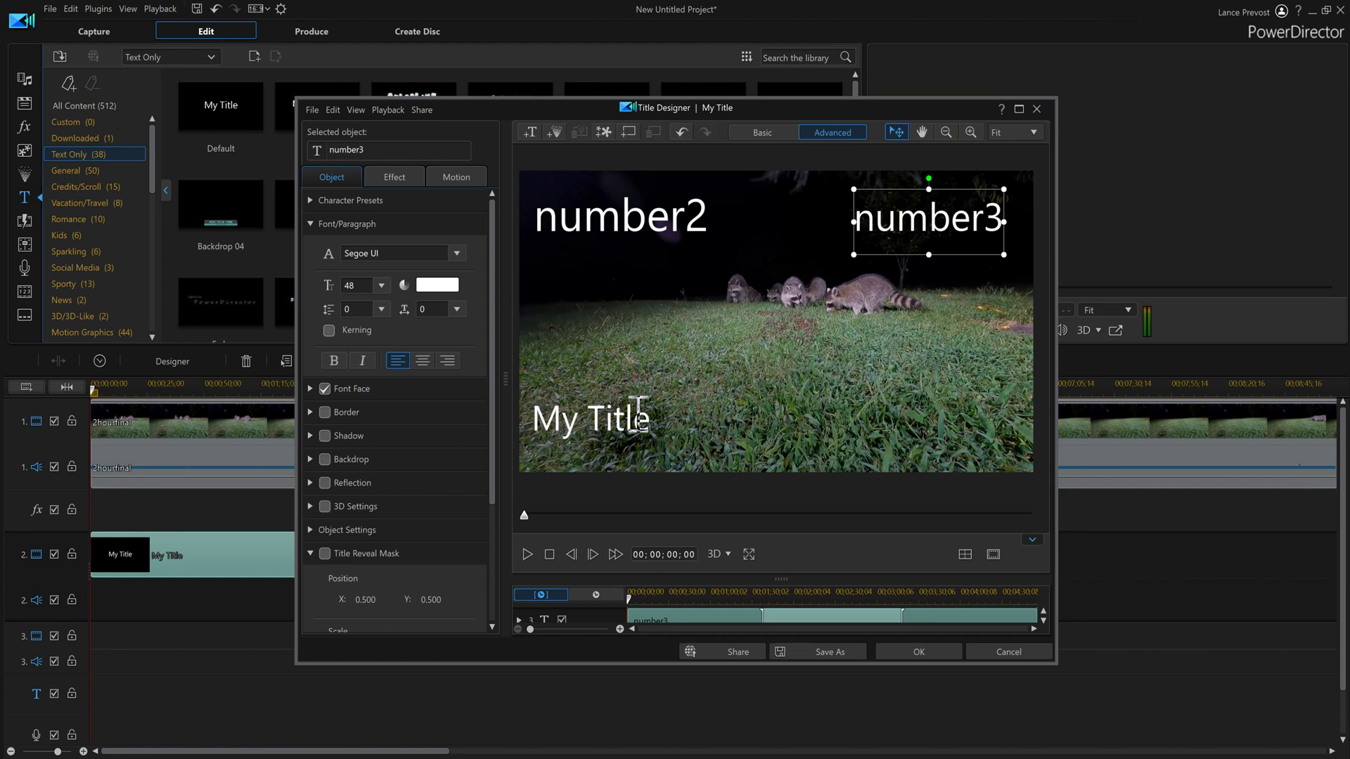
left_click(310, 224)
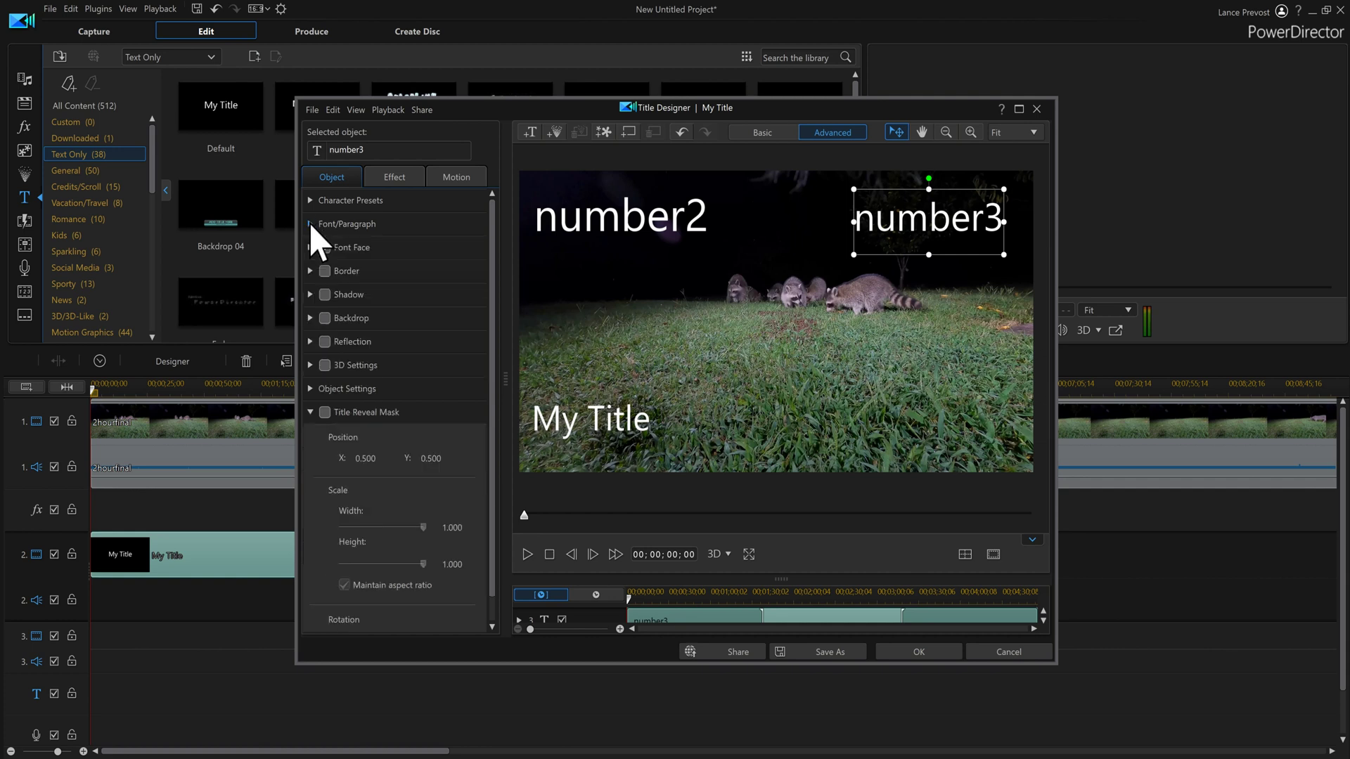
left_click(310, 413)
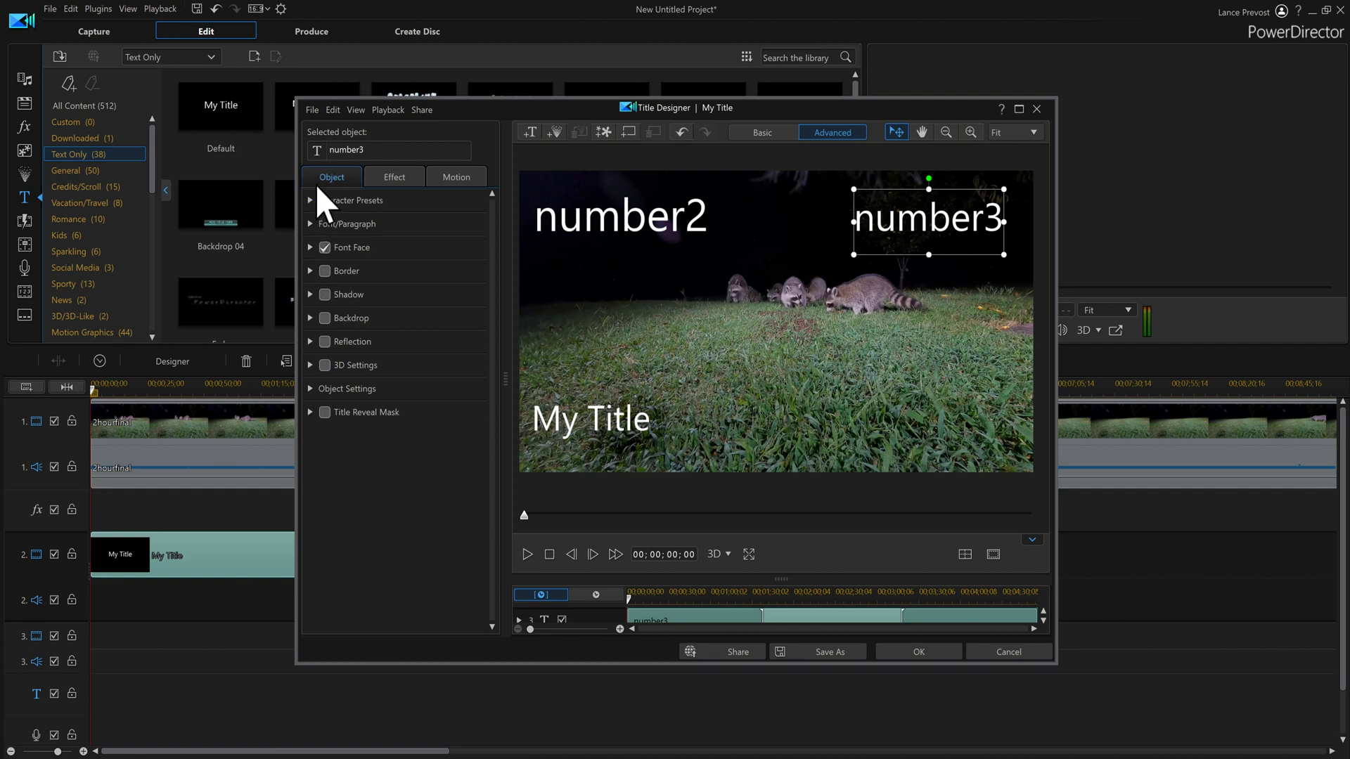
left_click(391, 181)
left_click(454, 184)
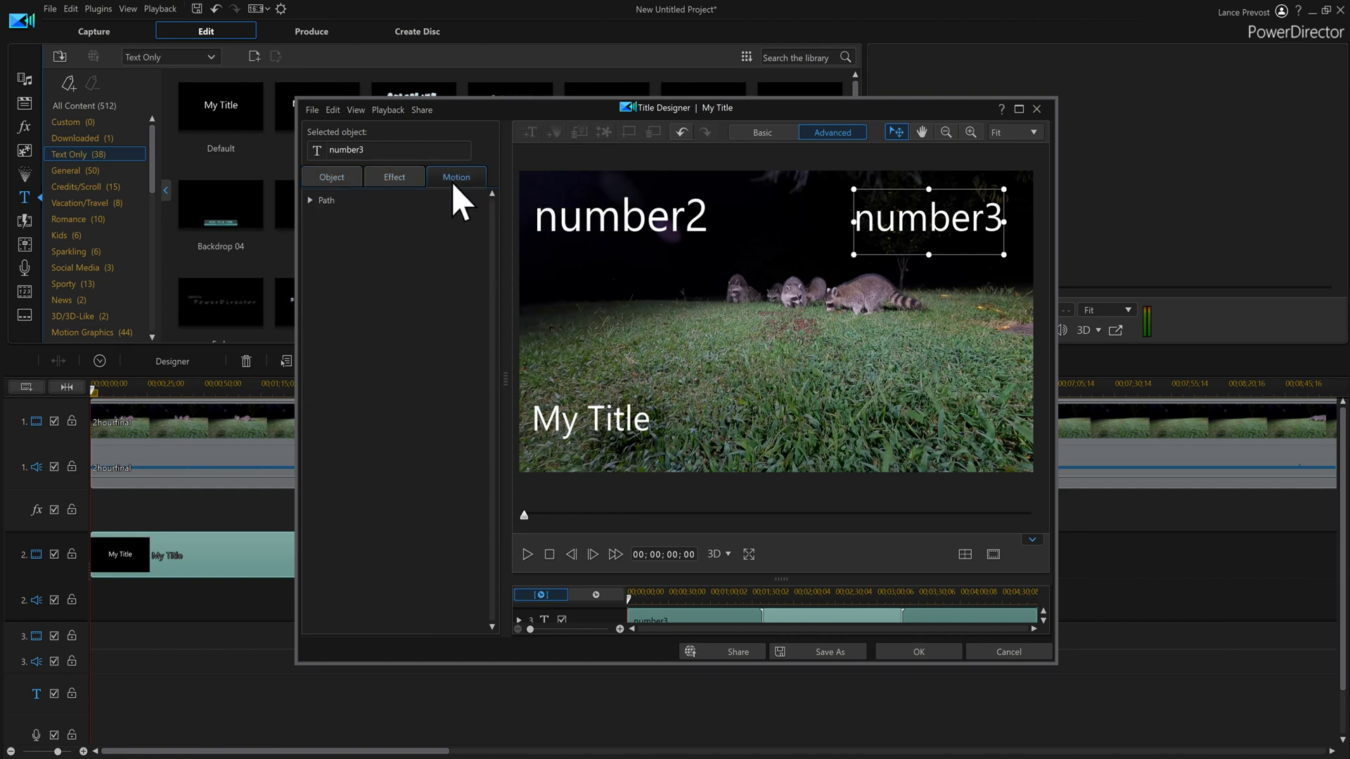
left_click(341, 185)
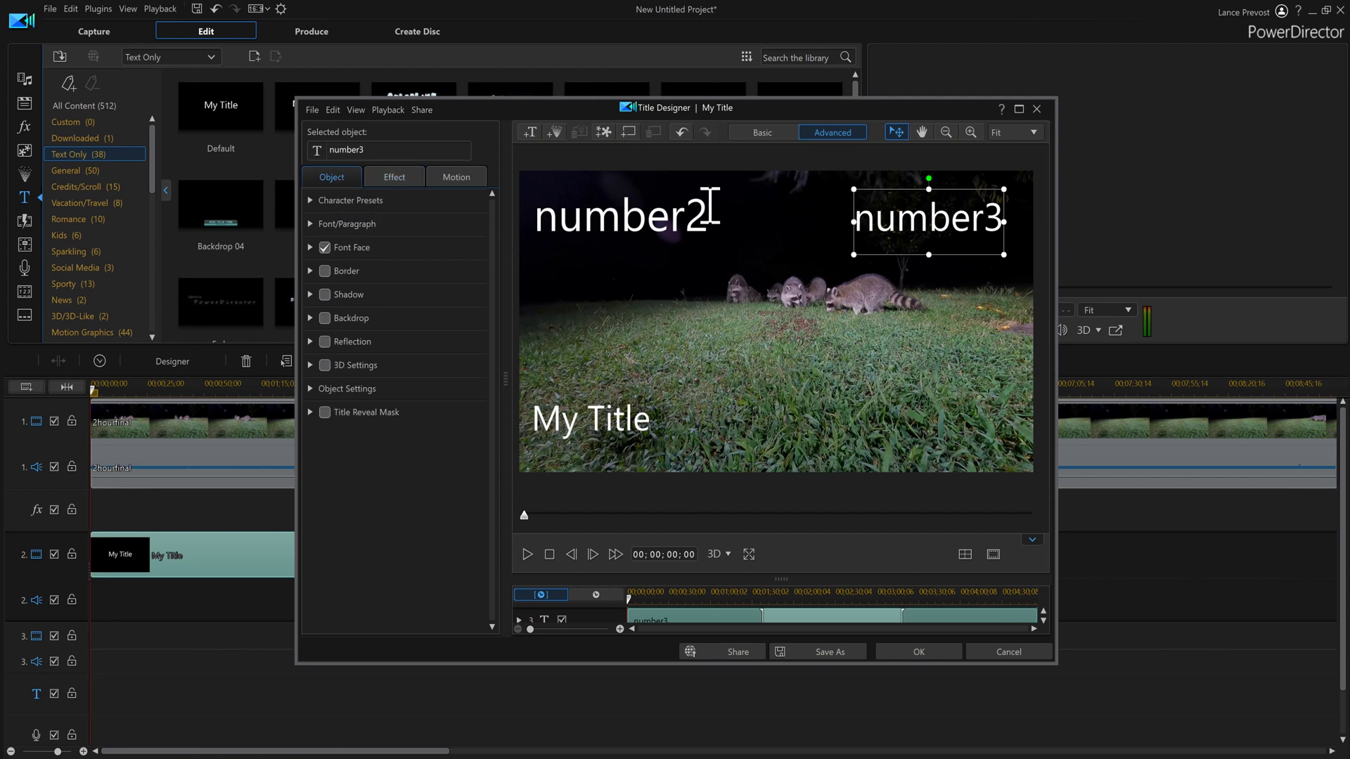
Select all of the "My Title" text and try several default character presets on it, ending with the bold blue gradient style
left_click(638, 410)
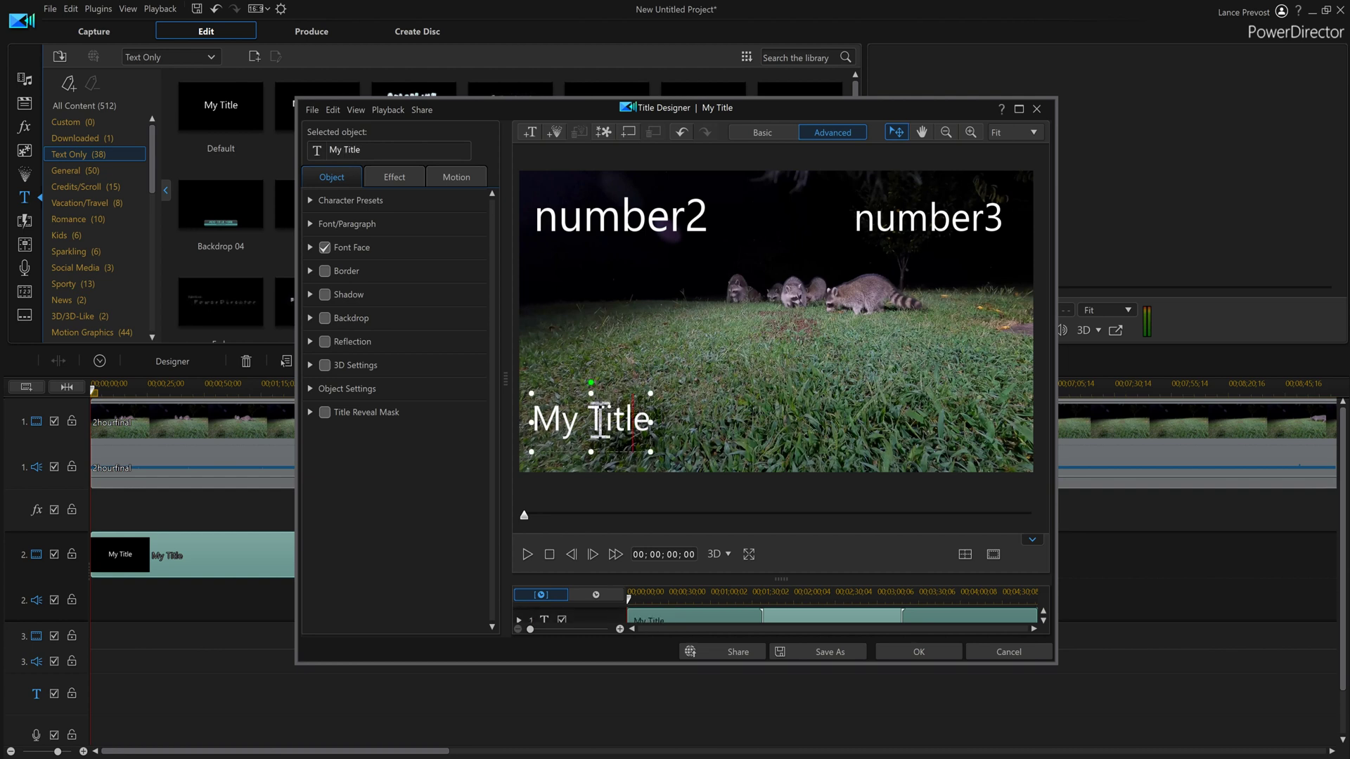
left_click_drag(647, 425, 520, 426)
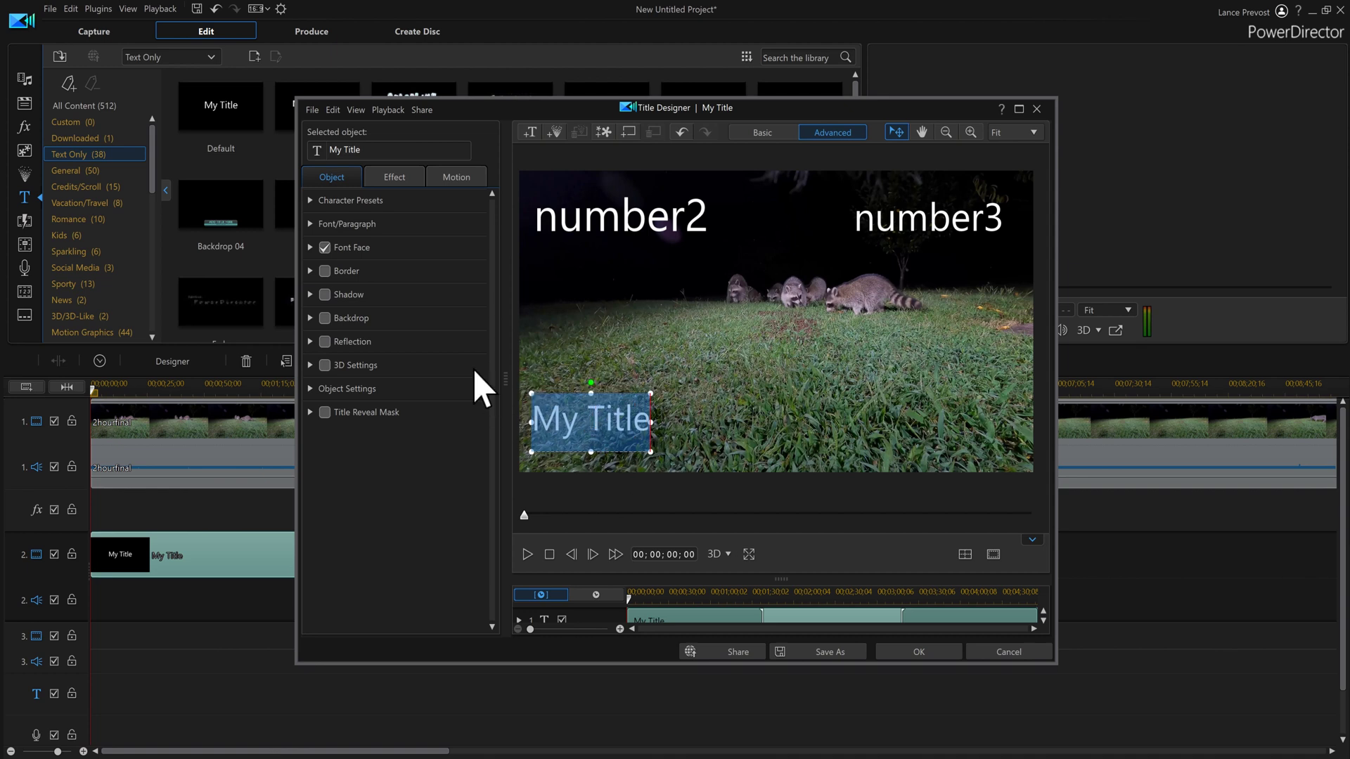
left_click(310, 201)
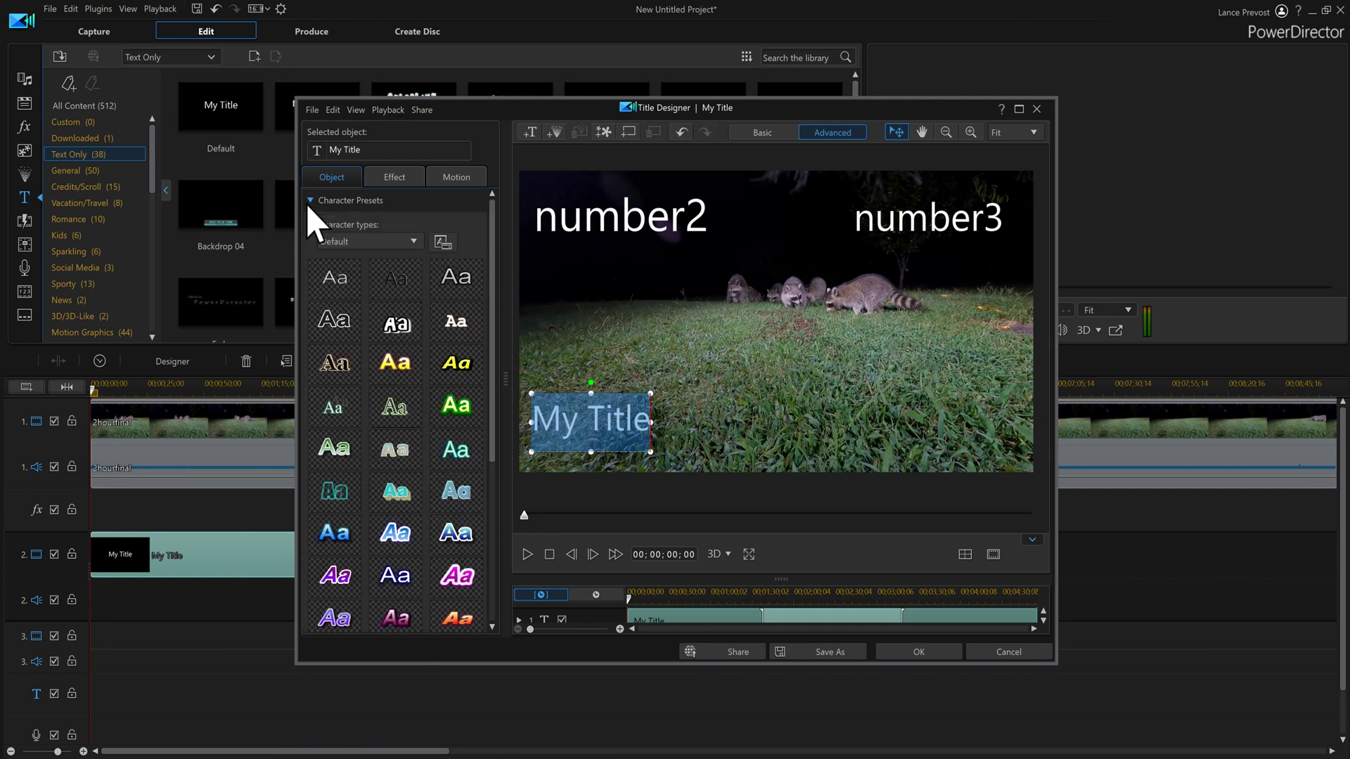
left_click(457, 367)
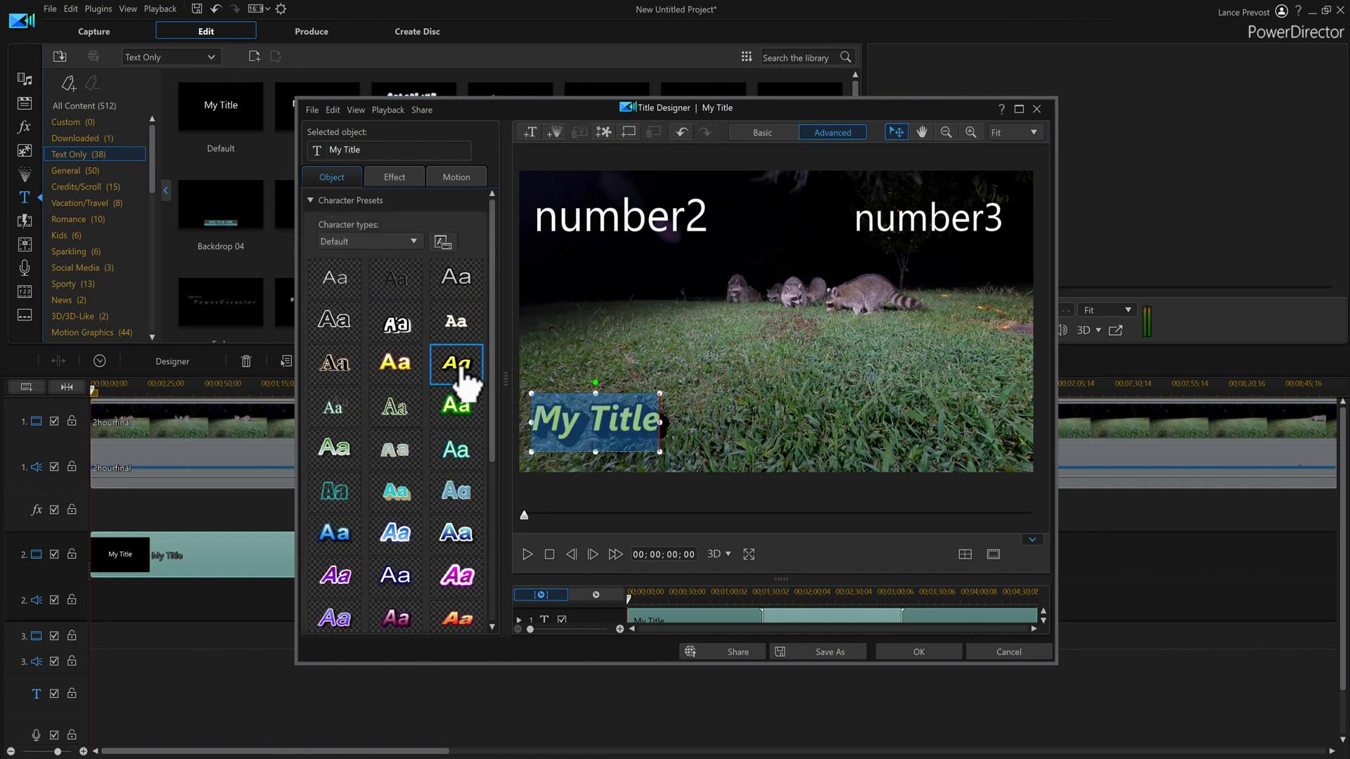
left_click(392, 371)
left_click(335, 368)
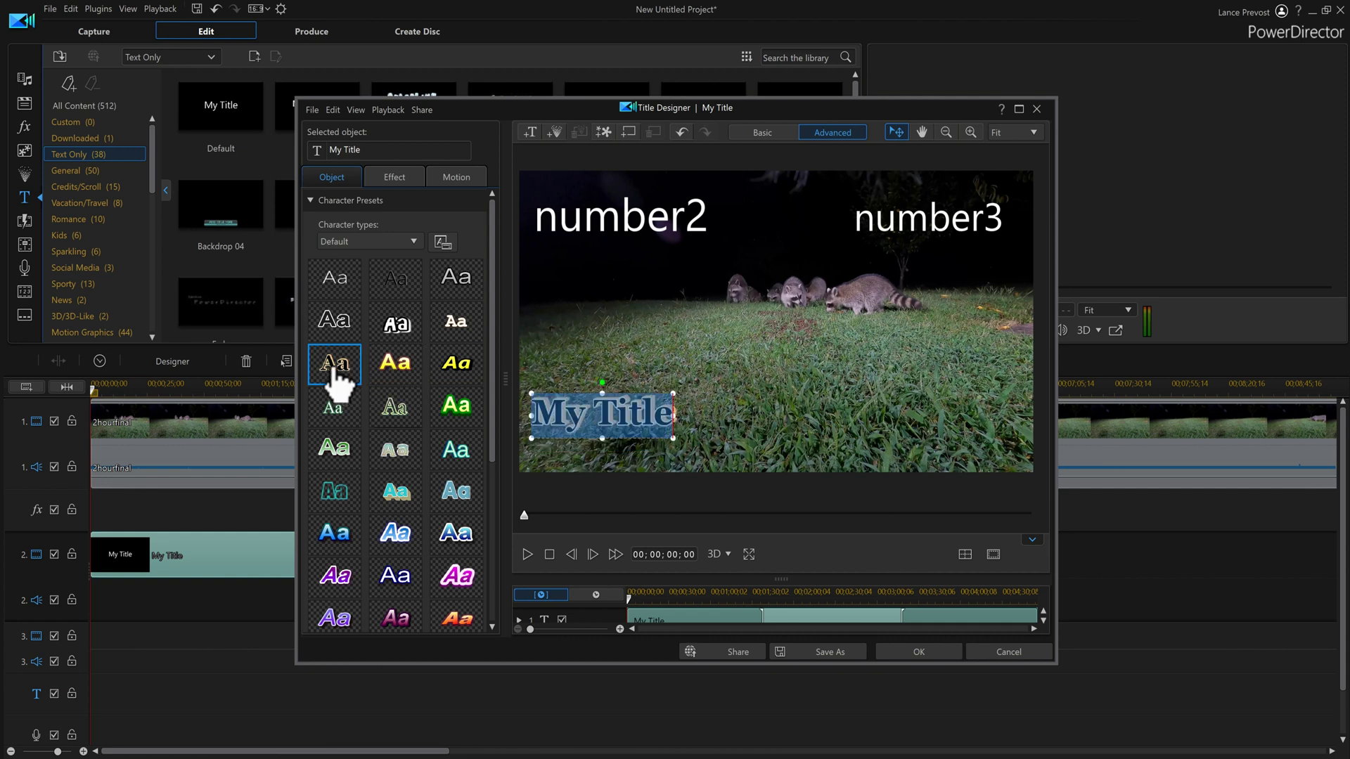
left_click(338, 421)
left_click(459, 441)
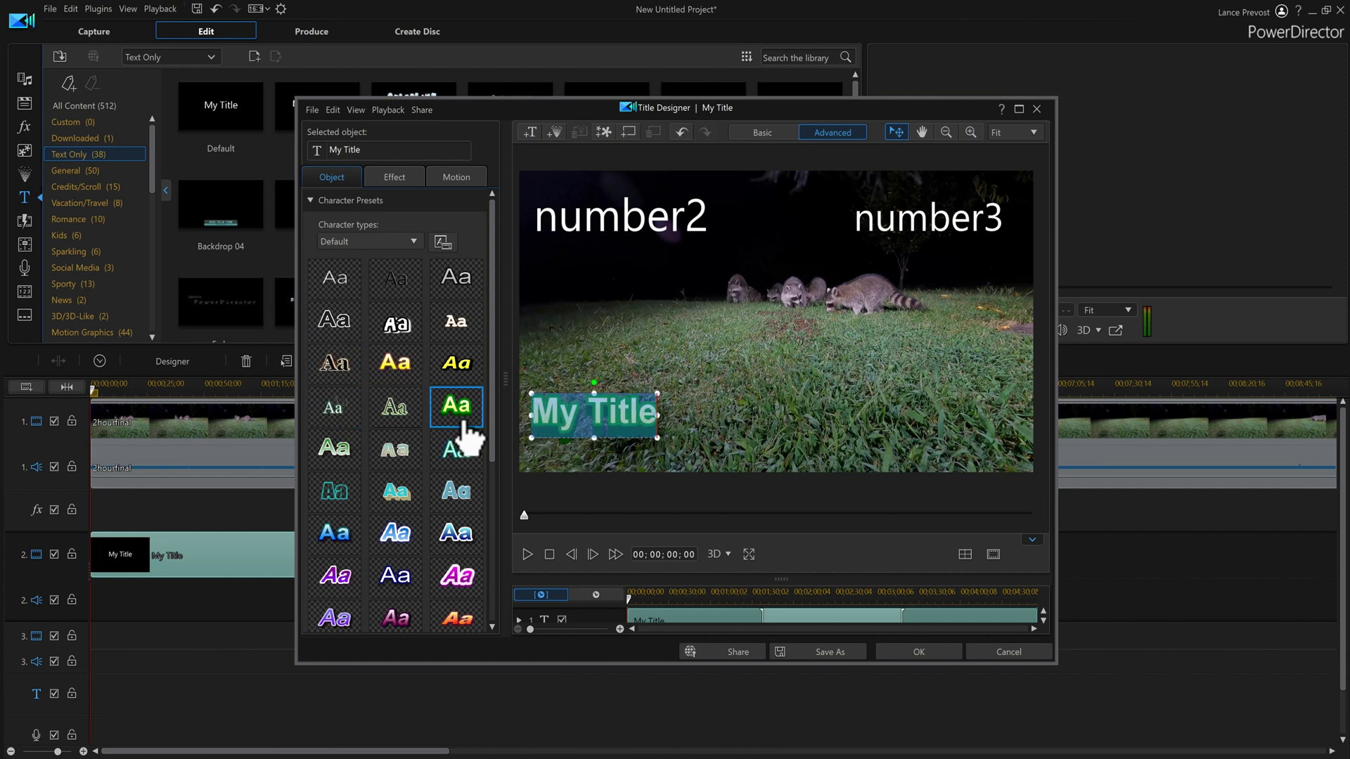
left_click(457, 495)
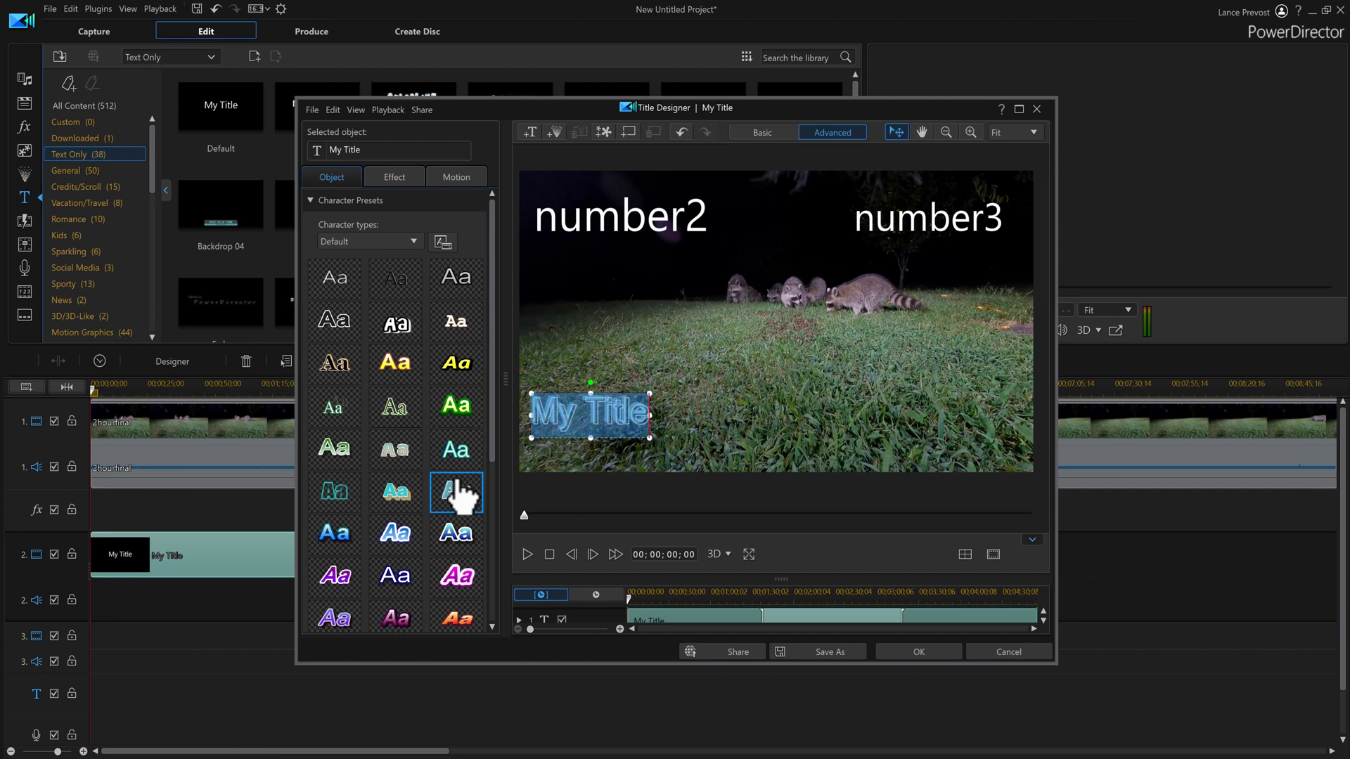
left_click(339, 540)
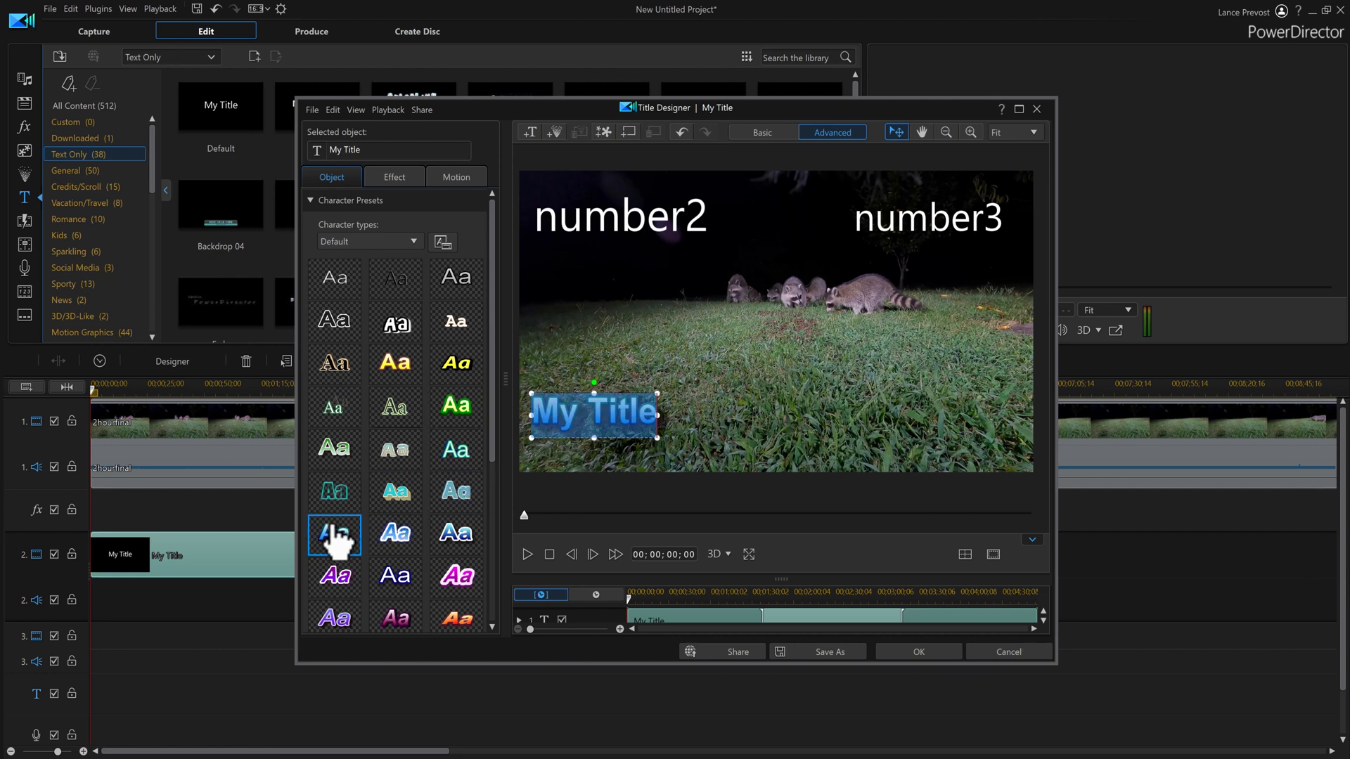
Apply the bold yellow glowing character preset to the "number2" text and the cartoon-style white-outlined preset to the "number3" text
left_click(641, 226)
double_click(643, 228)
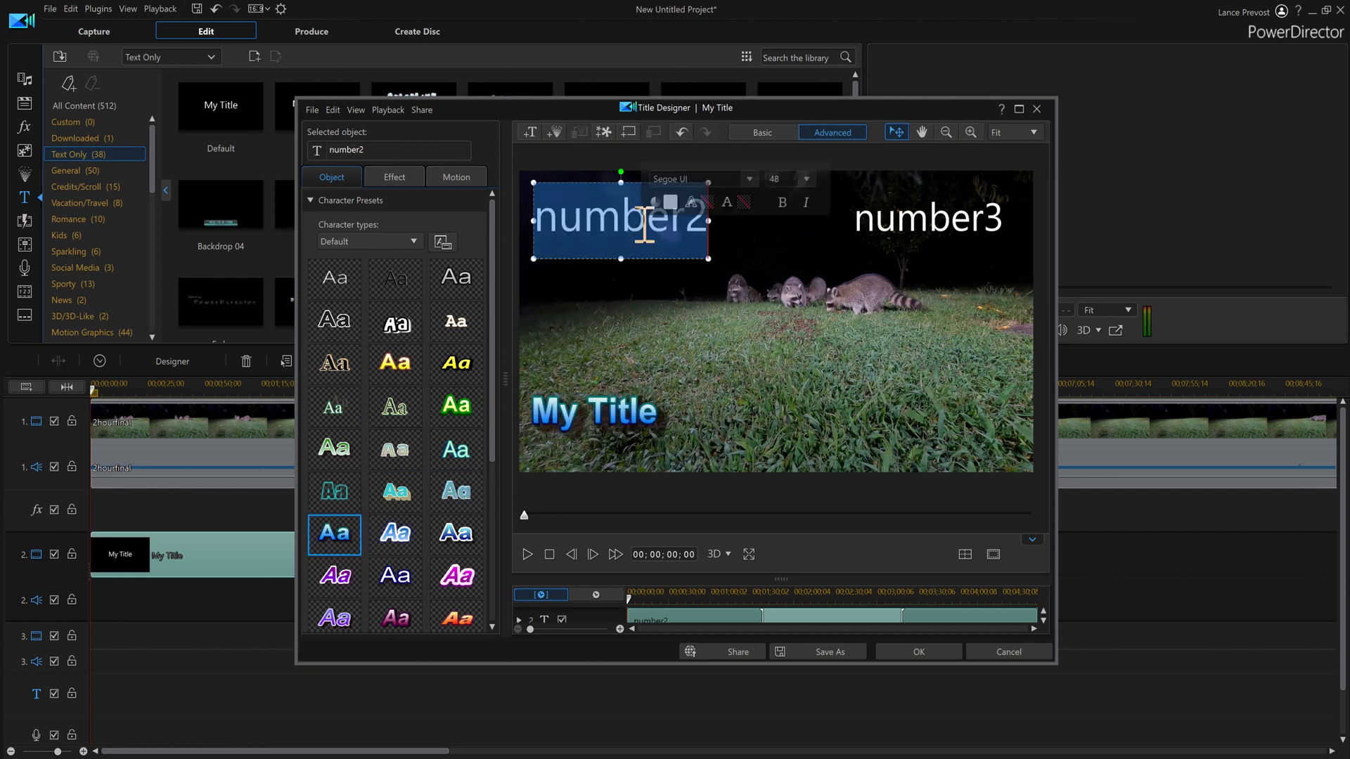
left_click(398, 366)
left_click(928, 218)
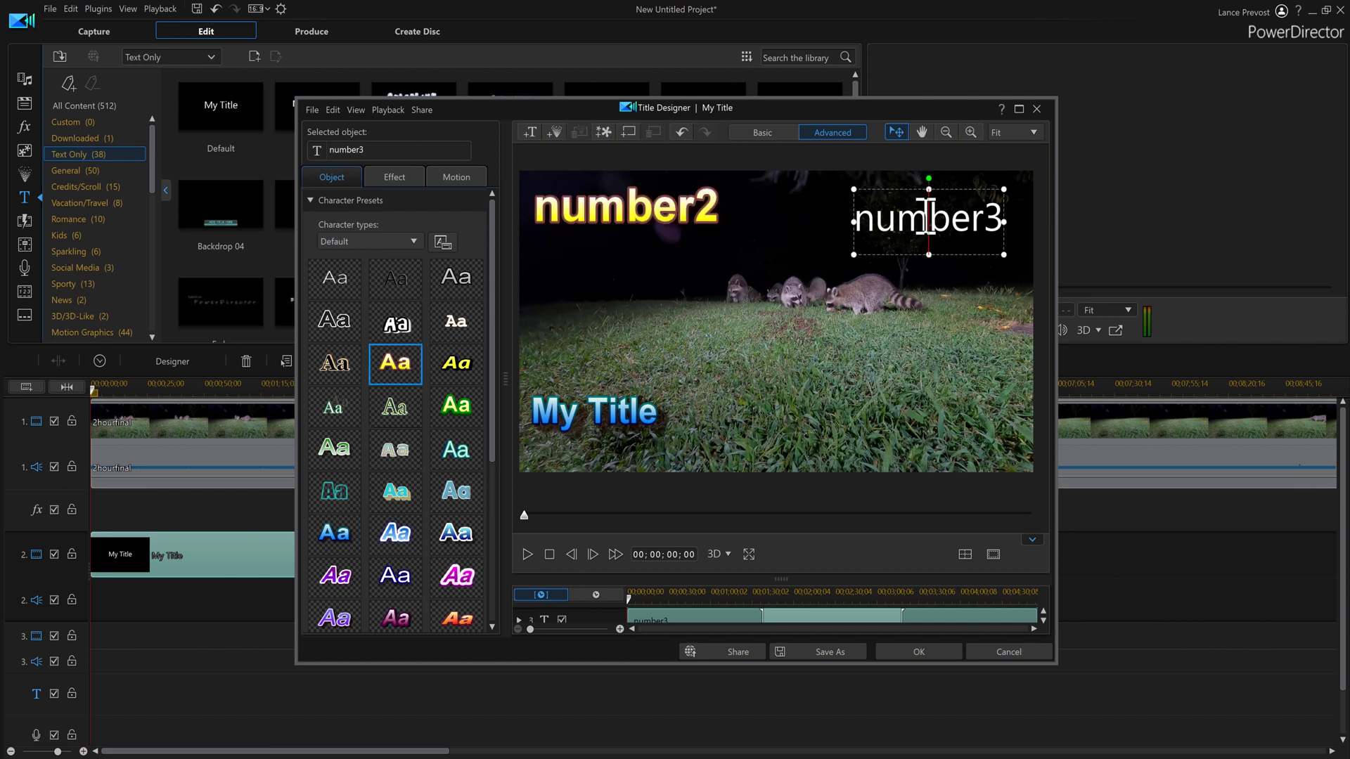
double_click(928, 218)
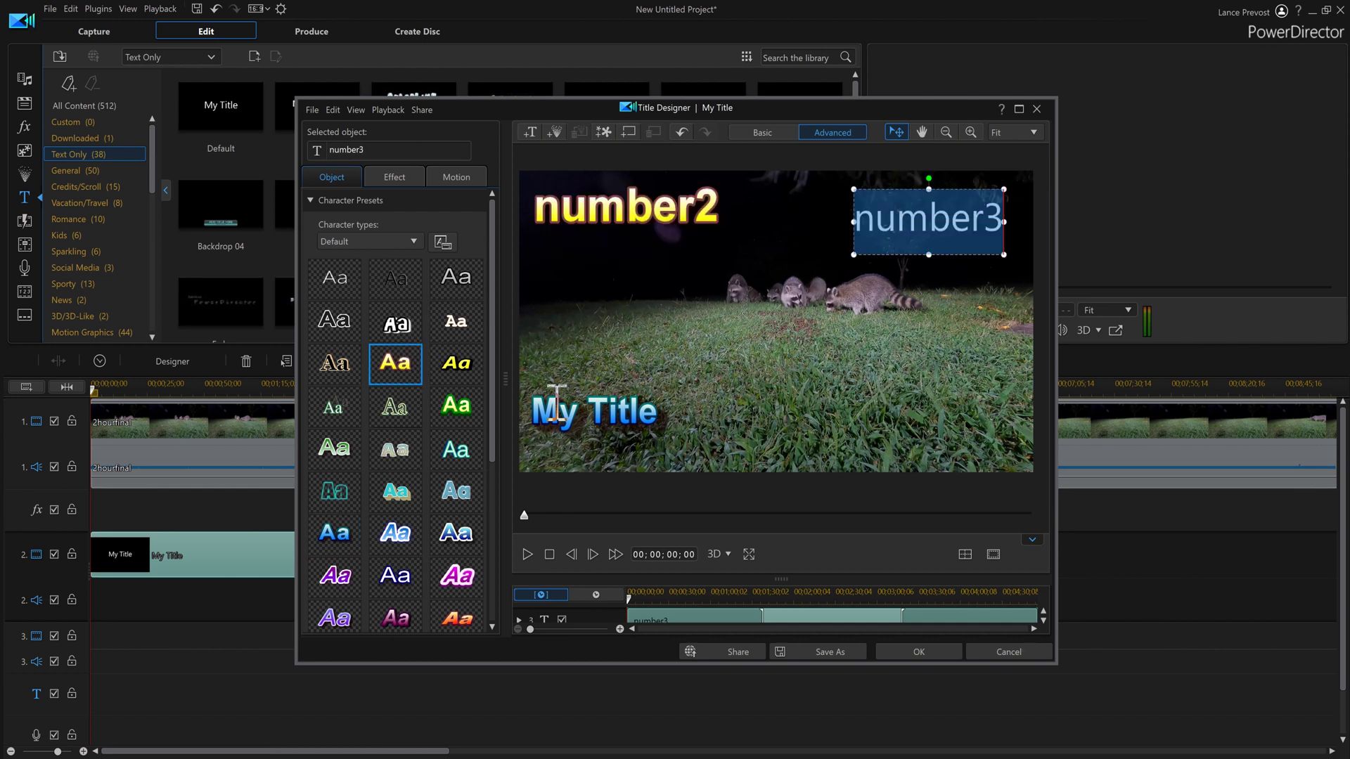
left_click(416, 329)
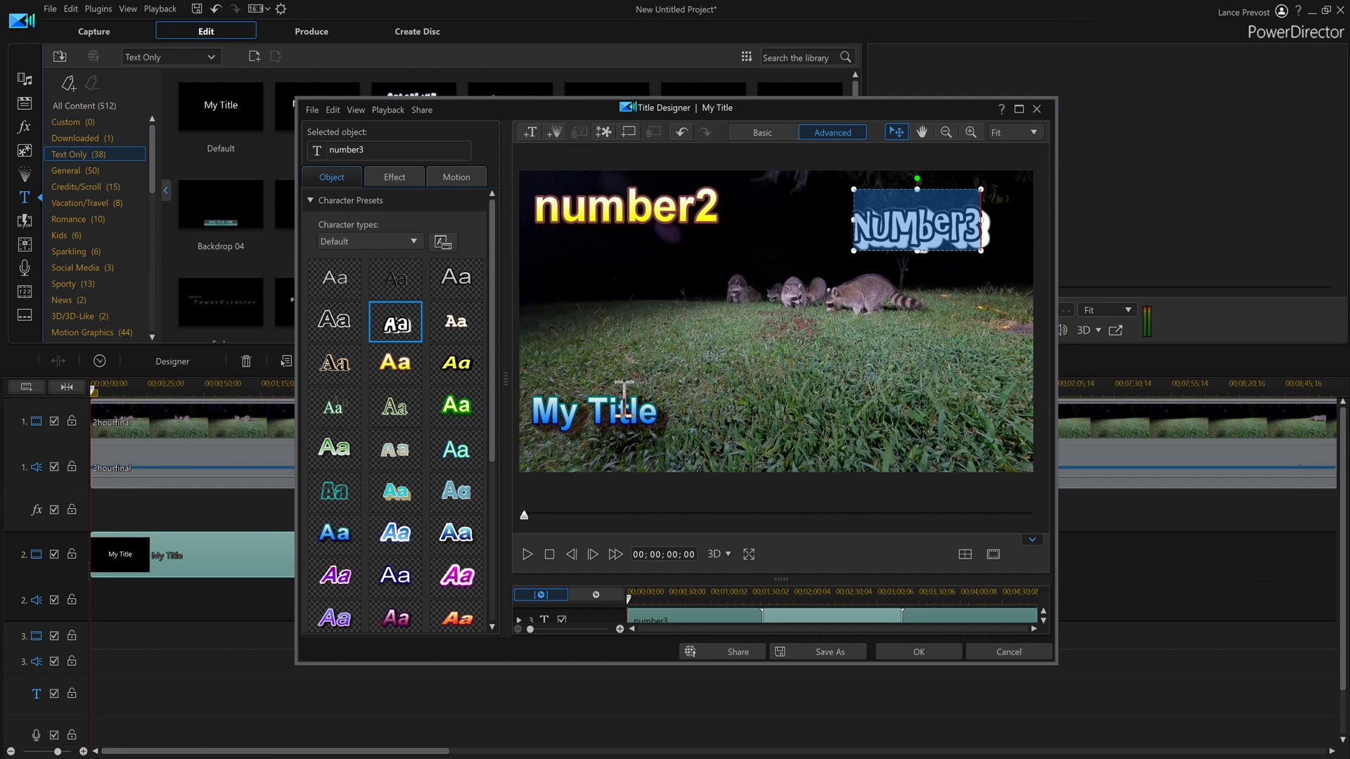
Change the font of the "number3" text to Cambria Math
left_click(313, 200)
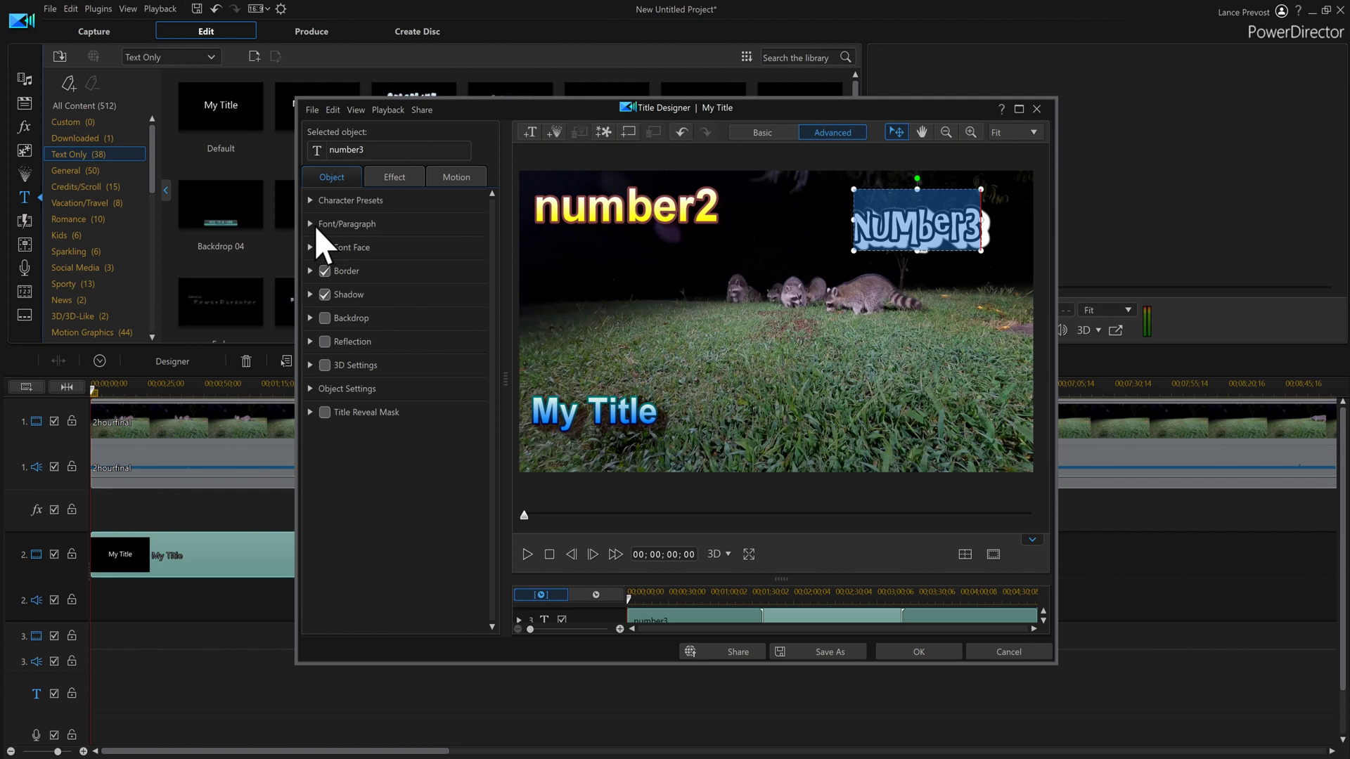
left_click(316, 225)
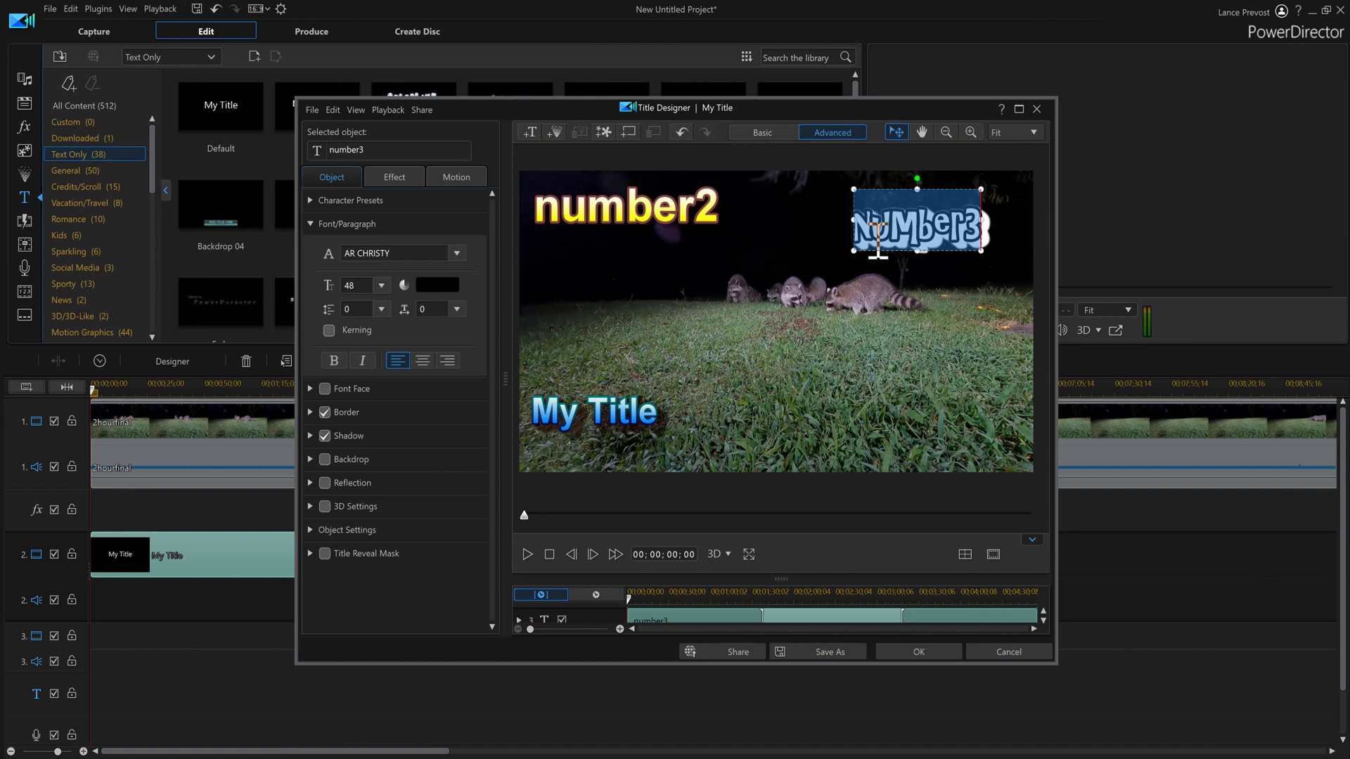
left_click(456, 256)
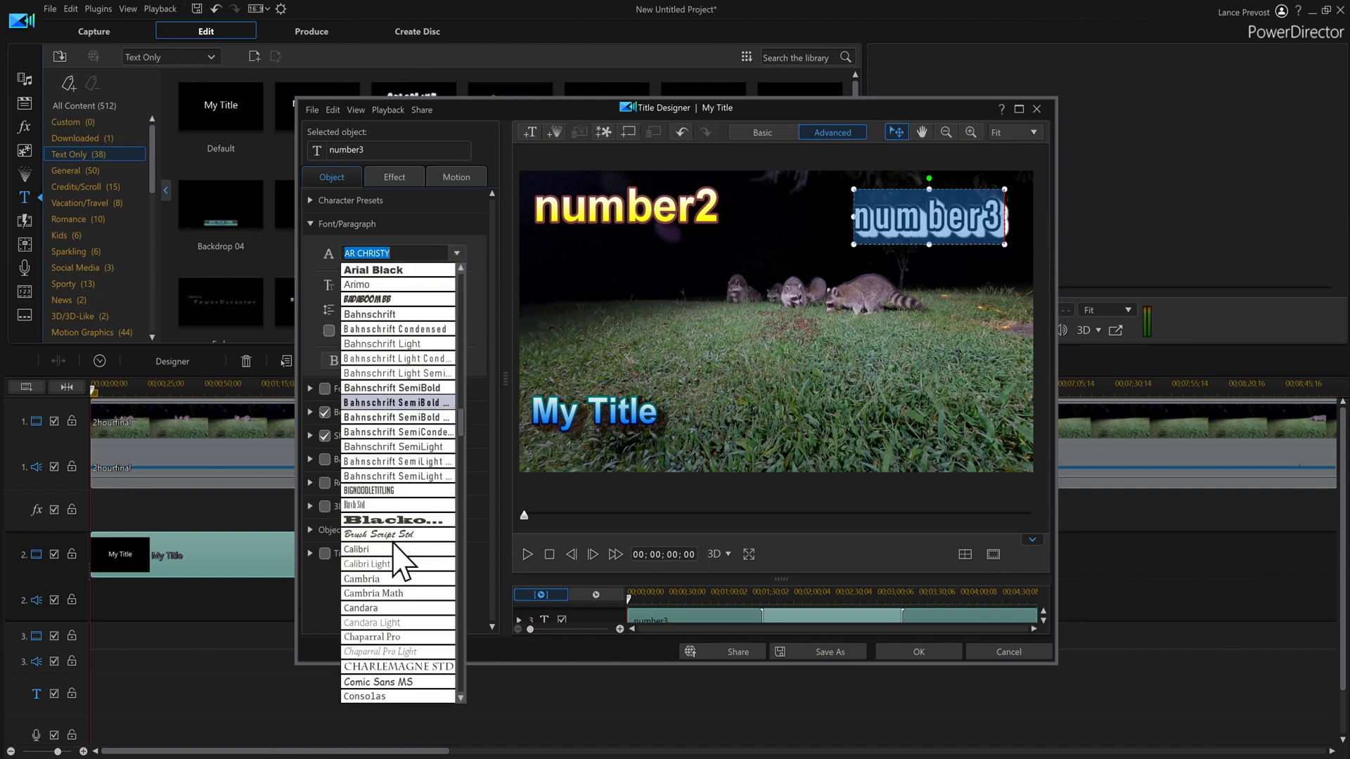
left_click(389, 594)
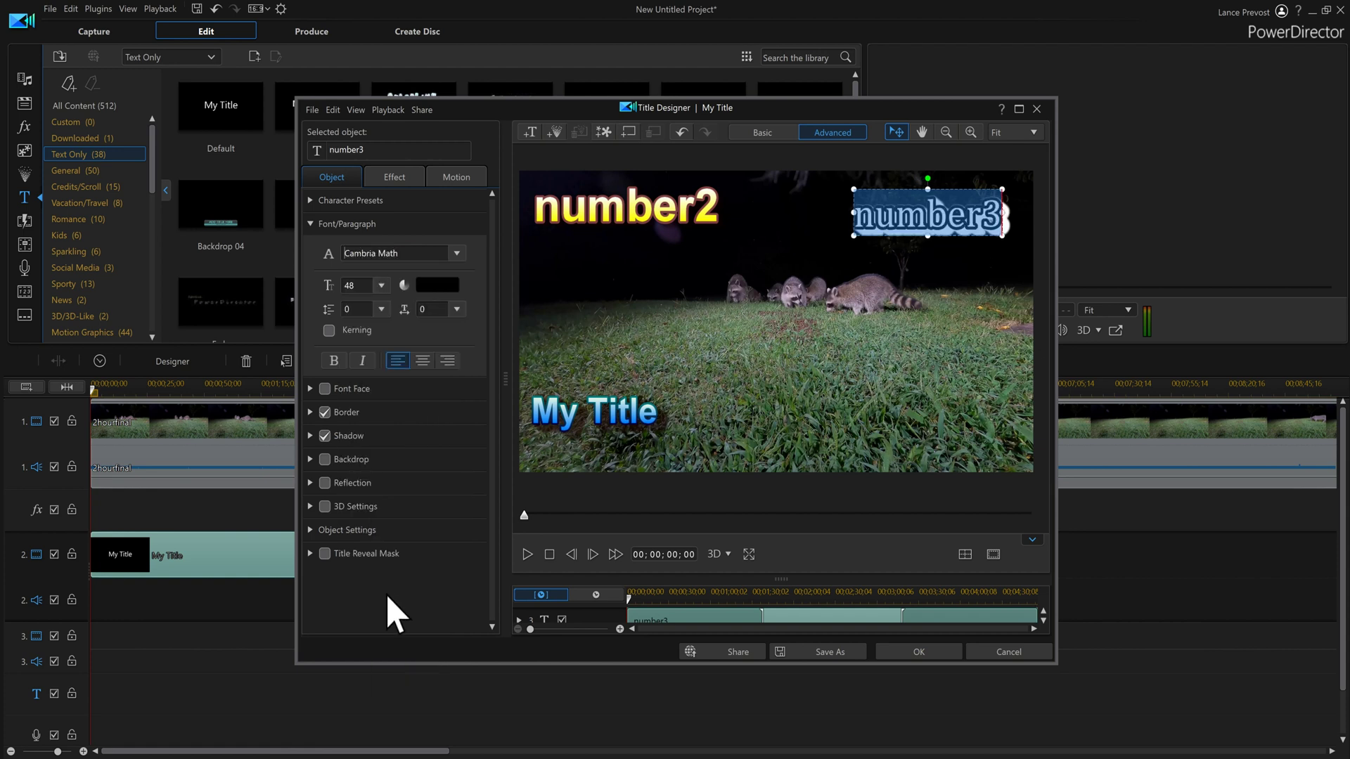
Set the "My Title" text to the Arial Black font and colour it light pink (255, 128, 255)
left_click(613, 408)
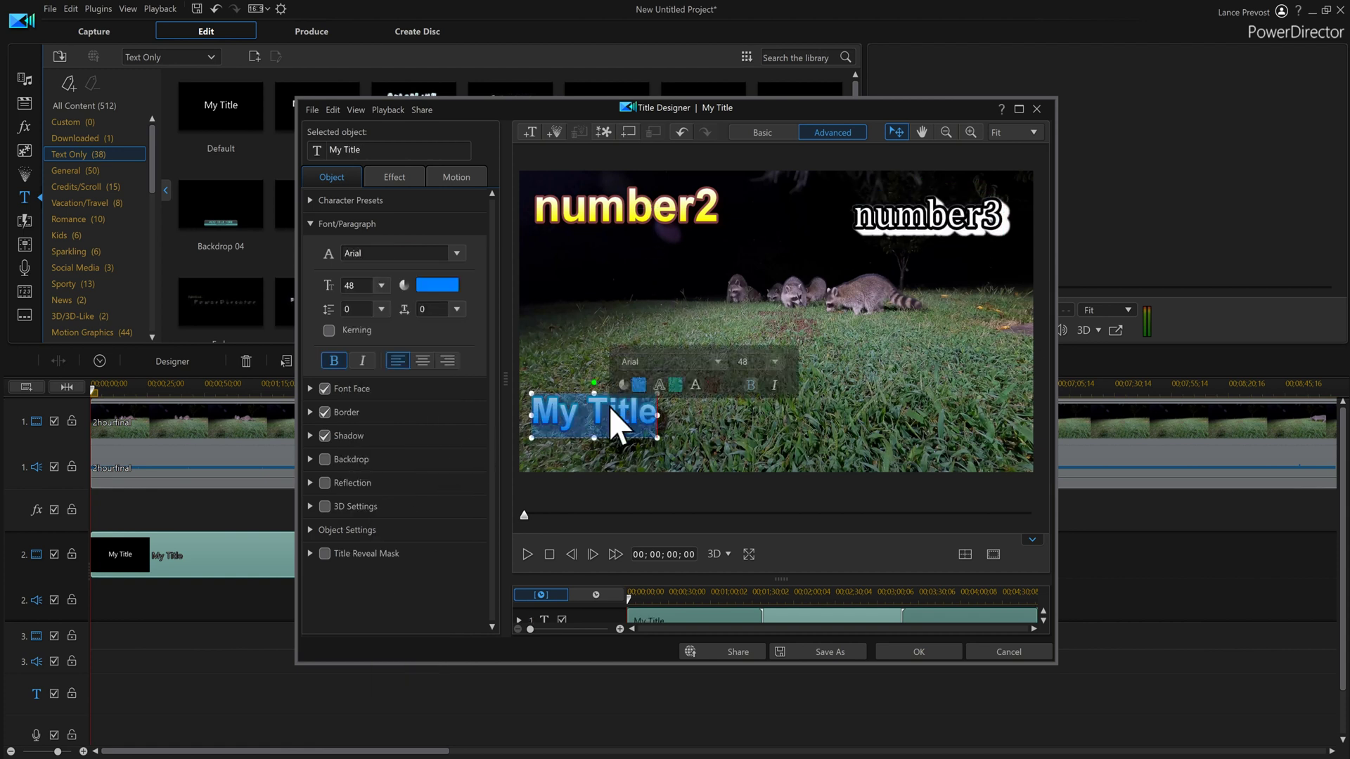
left_click(457, 254)
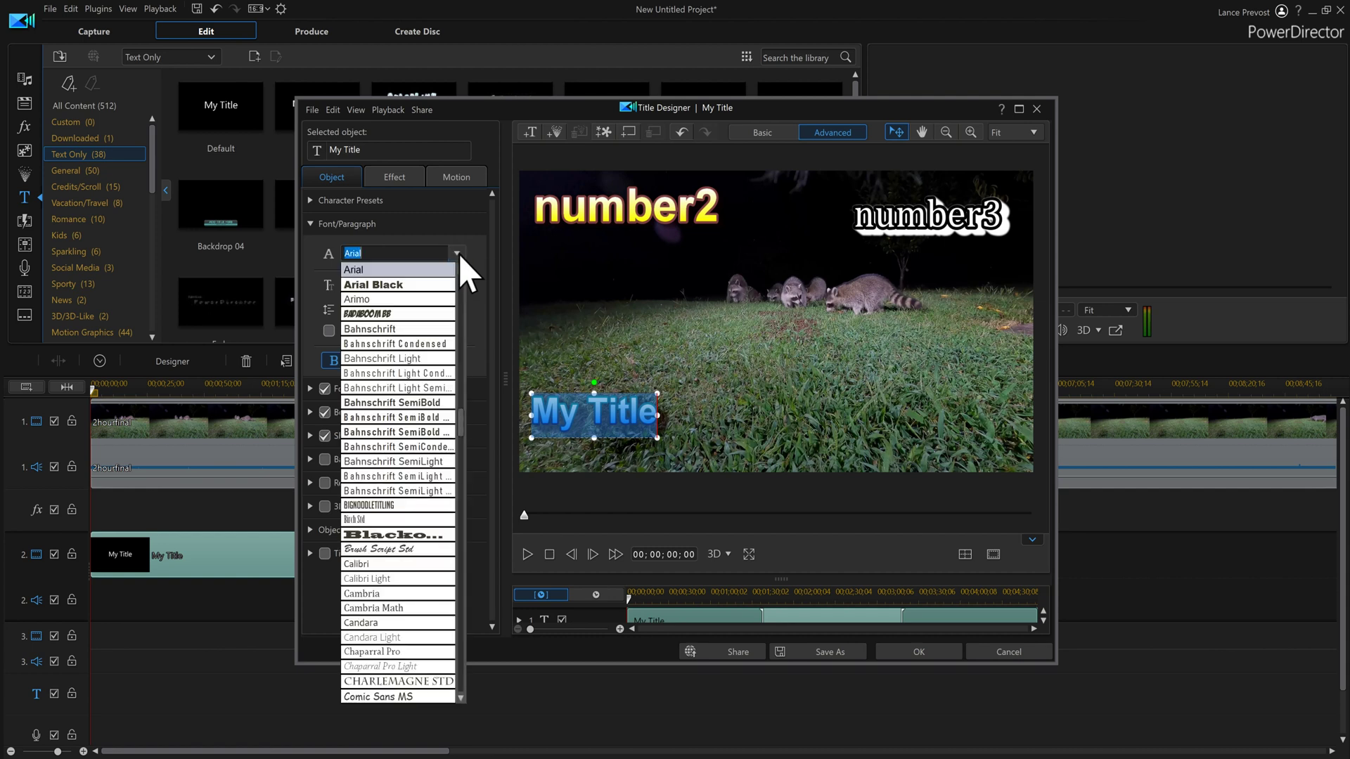
left_click(372, 285)
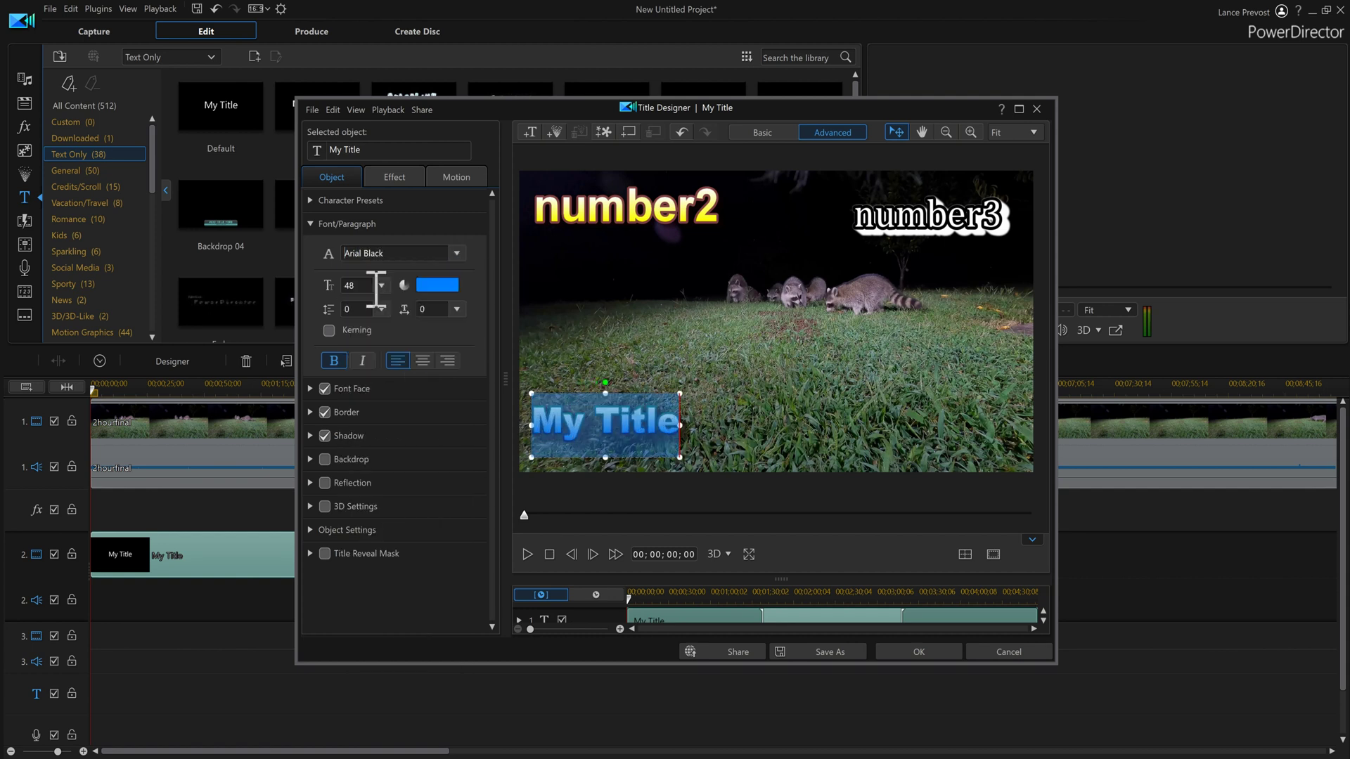
left_click(424, 289)
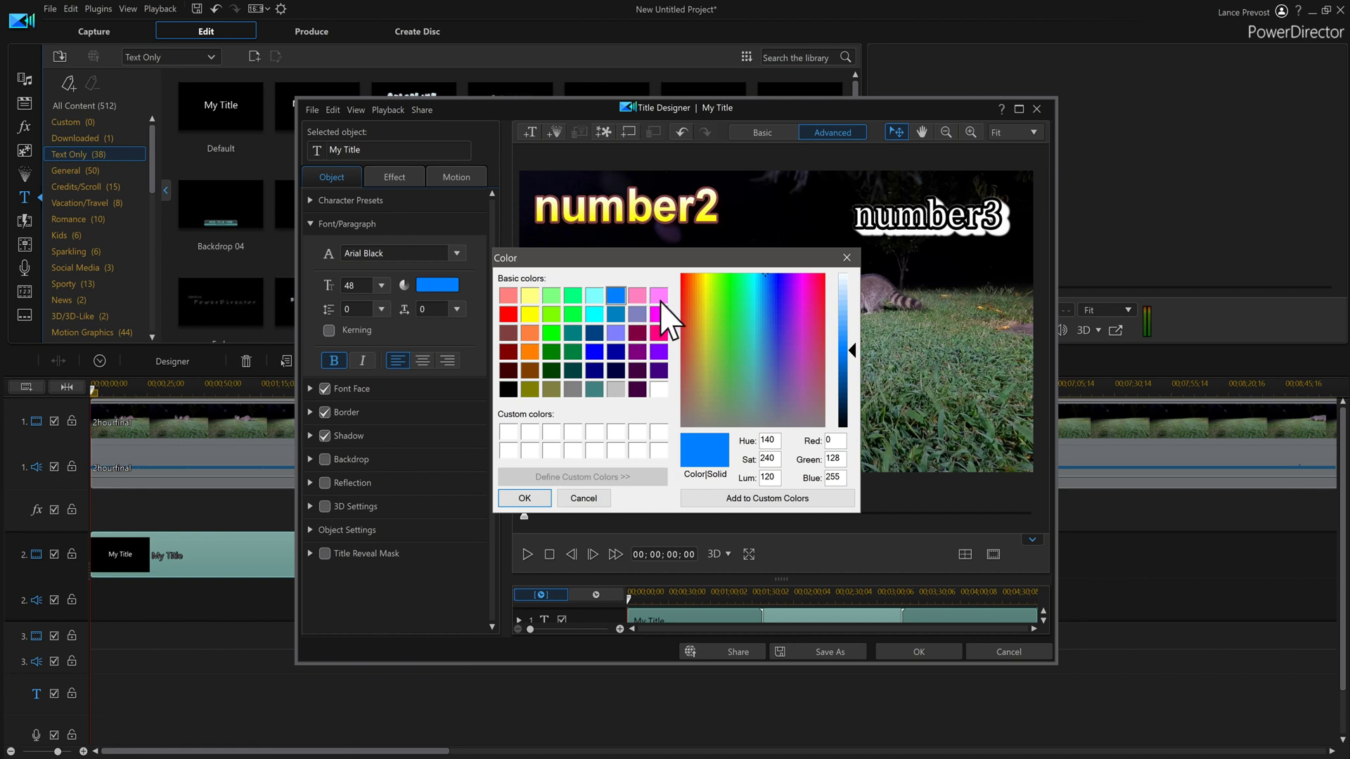
left_click(660, 297)
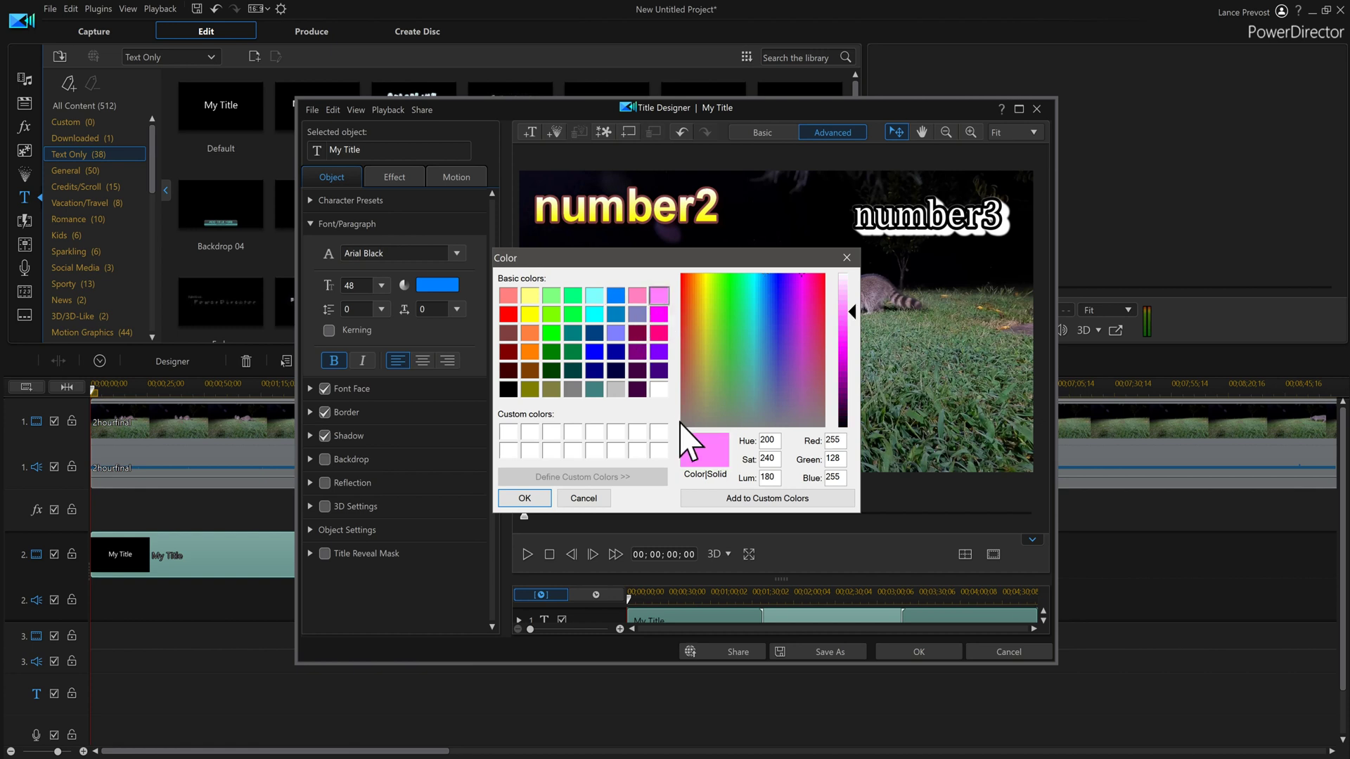
left_click(538, 496)
left_click(745, 502)
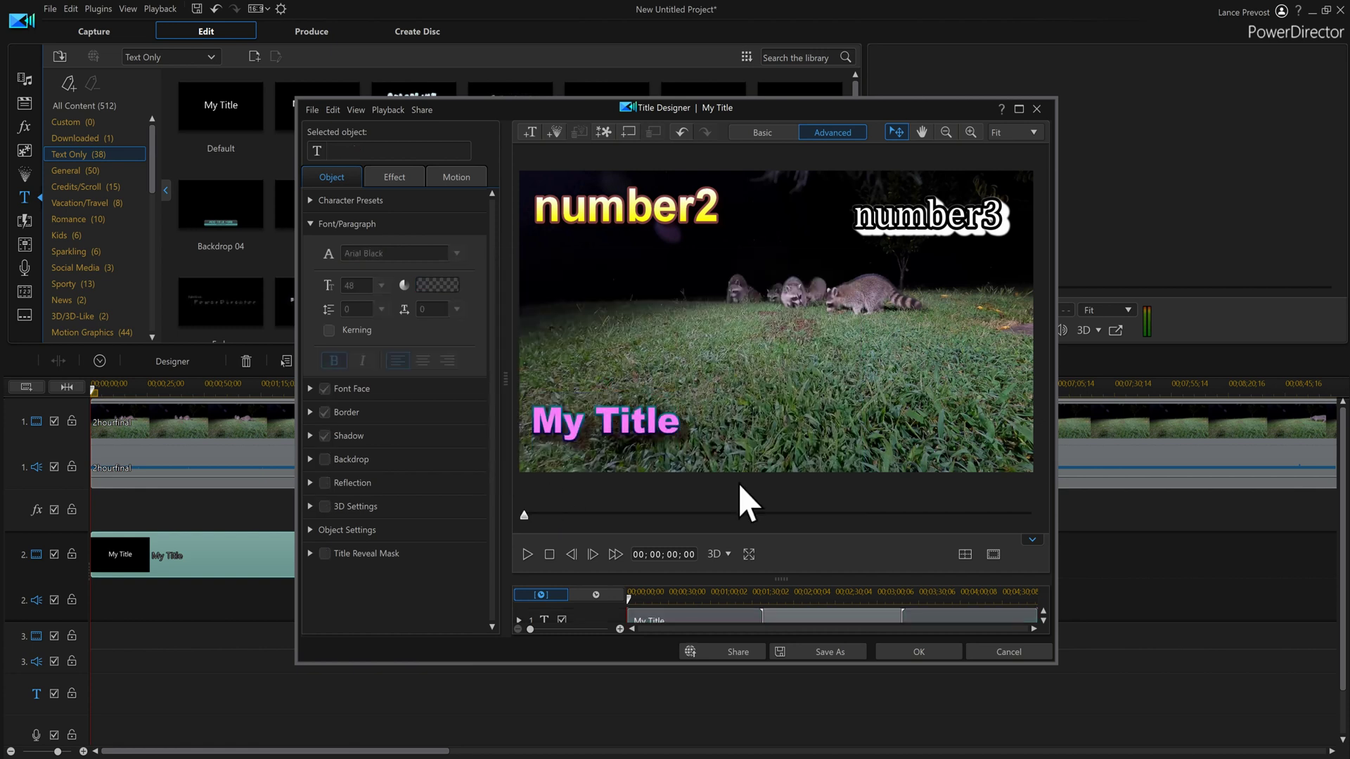
Set the border size of the "number2" text to 3, and try lower border opacities before restoring it to 100%
left_click(638, 211)
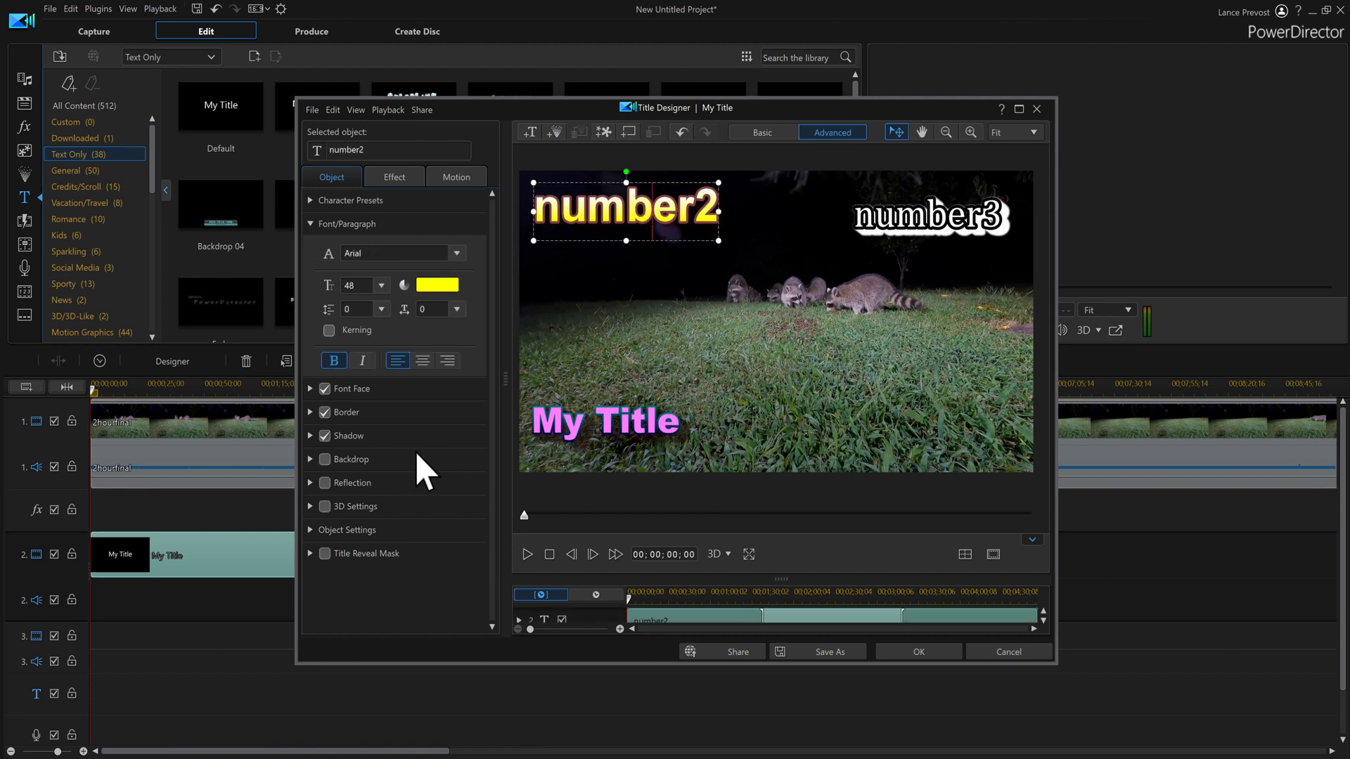
left_click(311, 223)
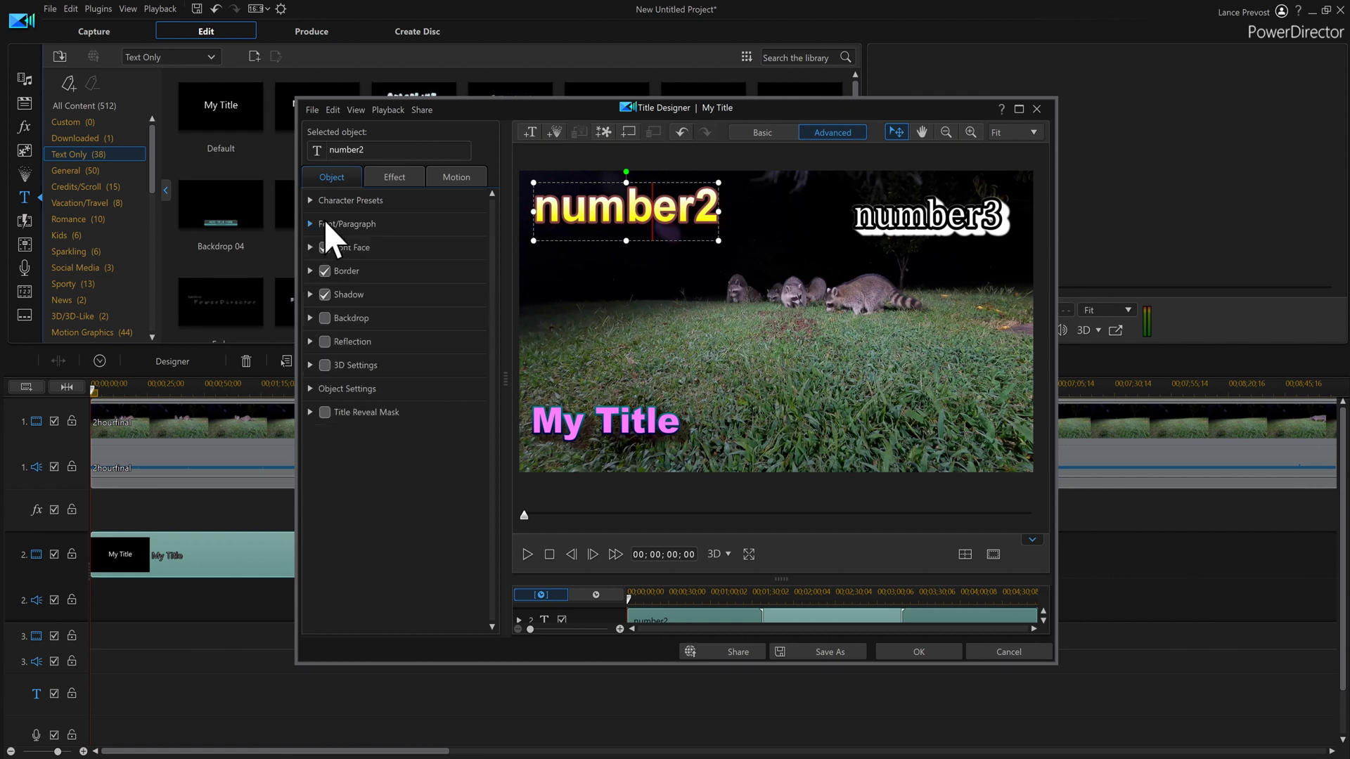
left_click(310, 271)
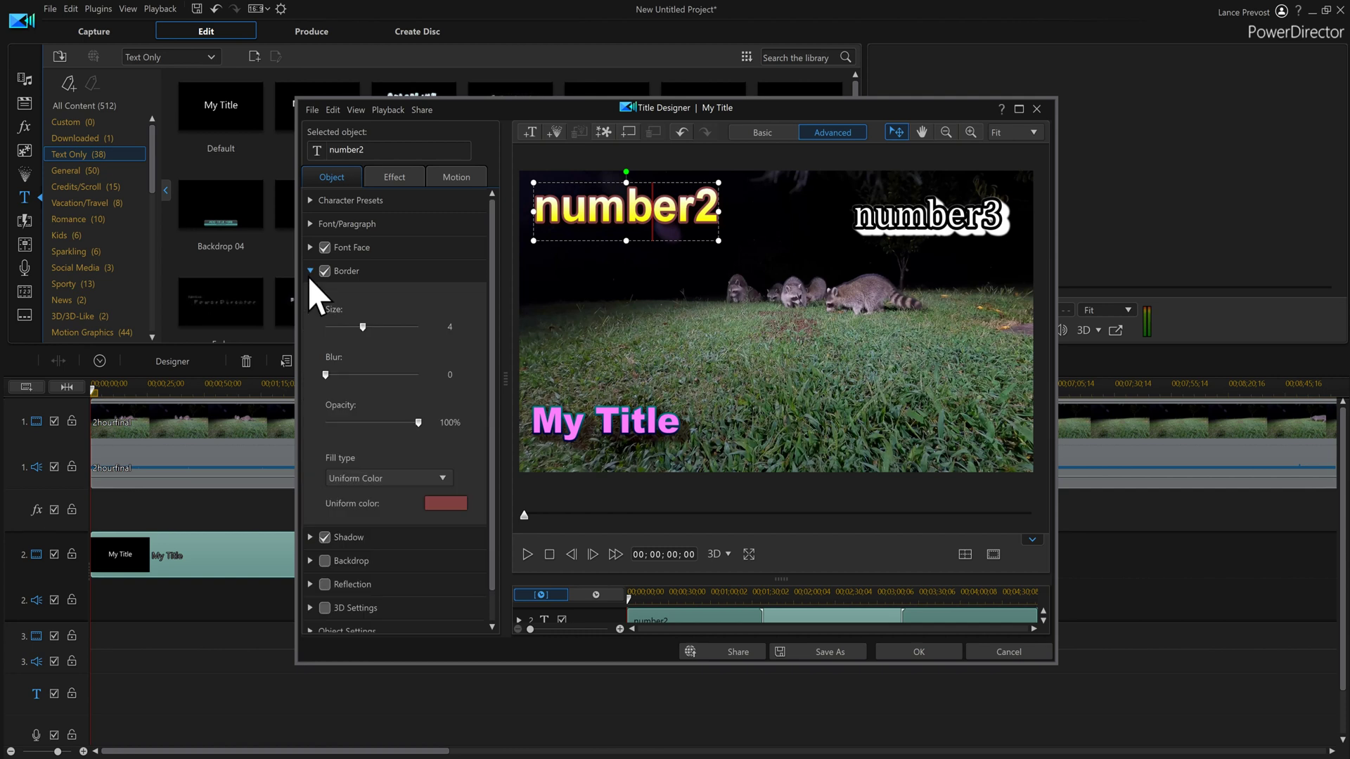
double_click(654, 220)
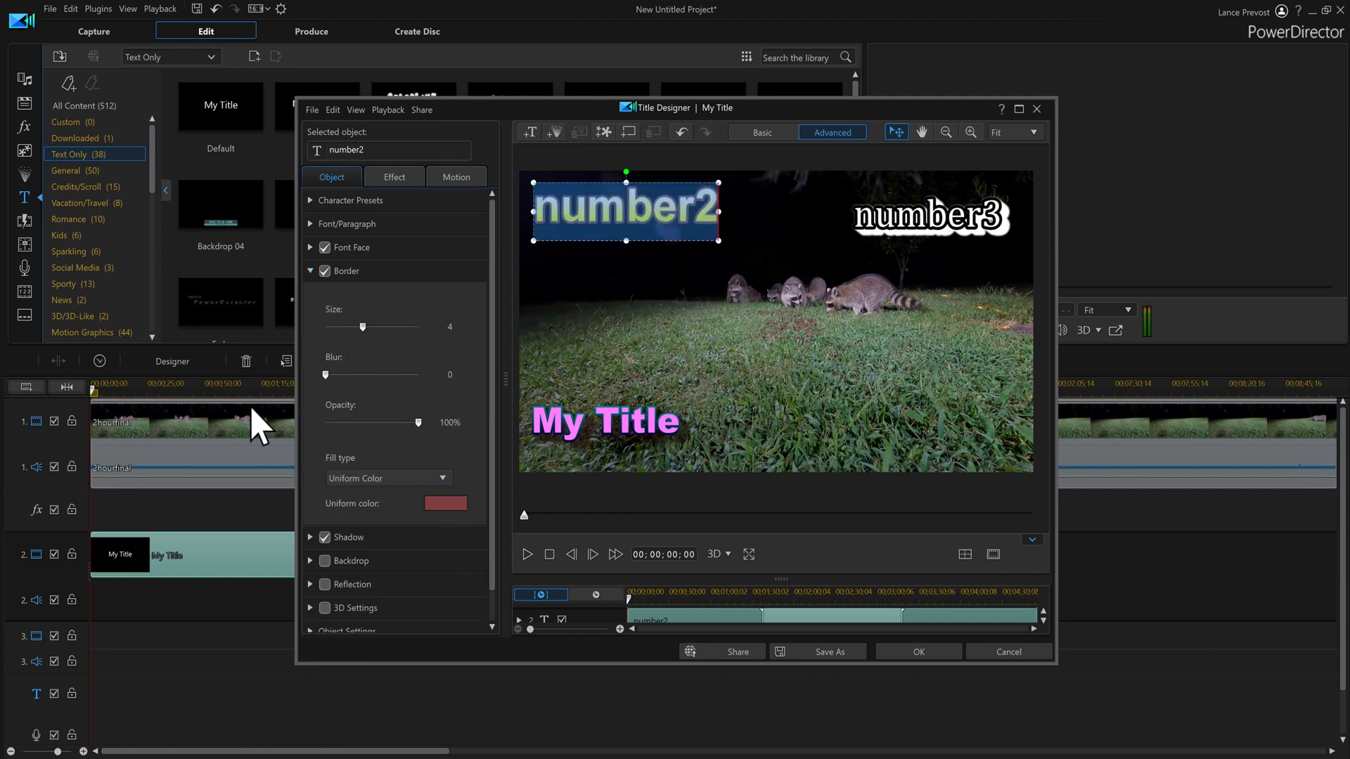
mouse_move(363, 335)
left_mouse_down()
mouse_move(414, 327)
mouse_move(306, 323)
mouse_move(406, 312)
mouse_move(353, 323)
left_mouse_up()
left_click_drag(415, 425, 296, 422)
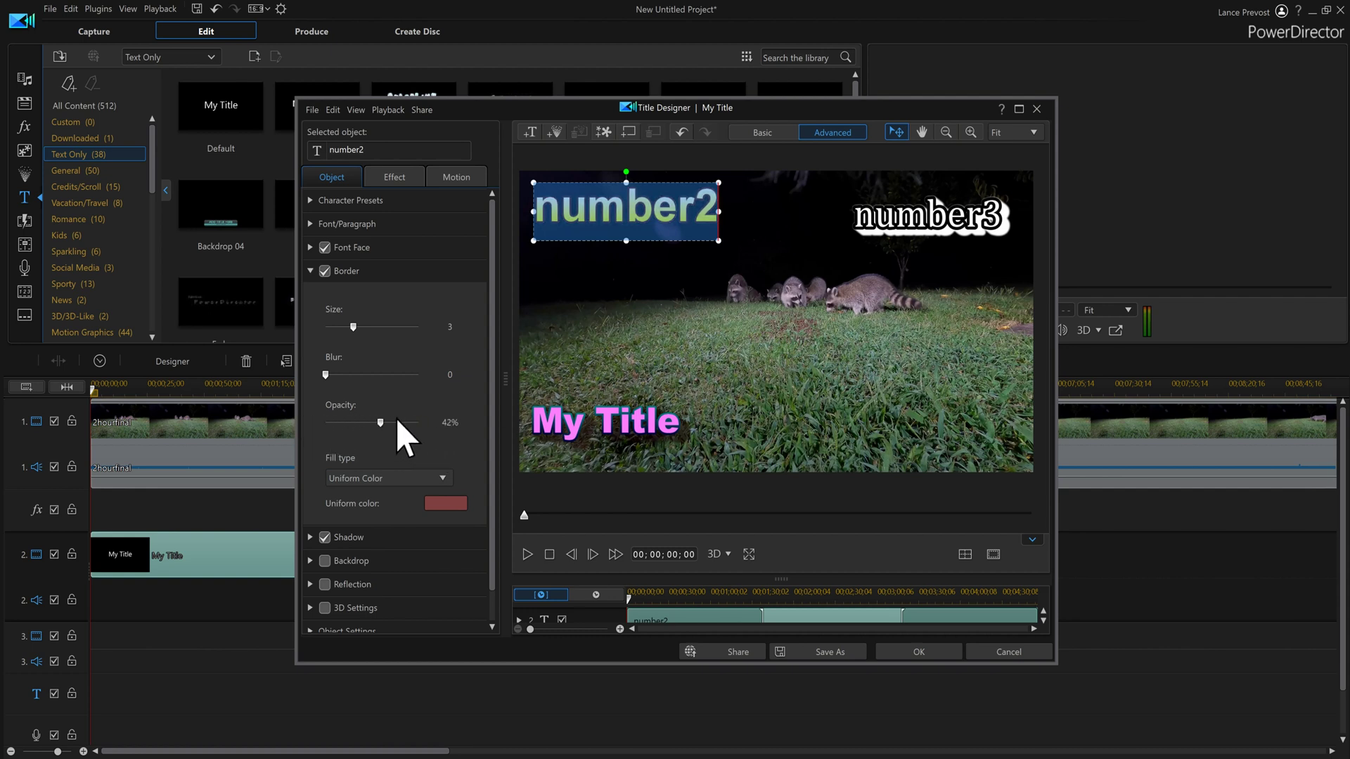
left_click_drag(397, 419, 466, 416)
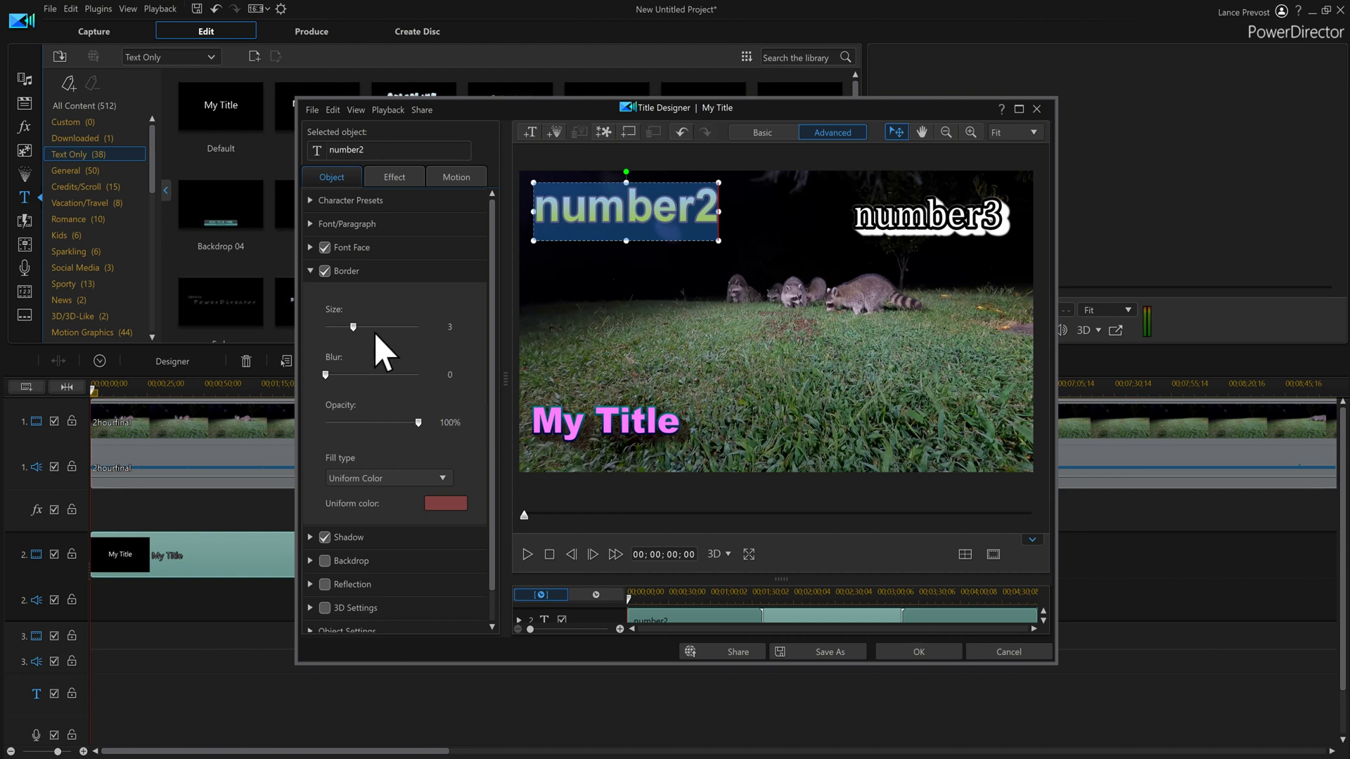
left_click(312, 277)
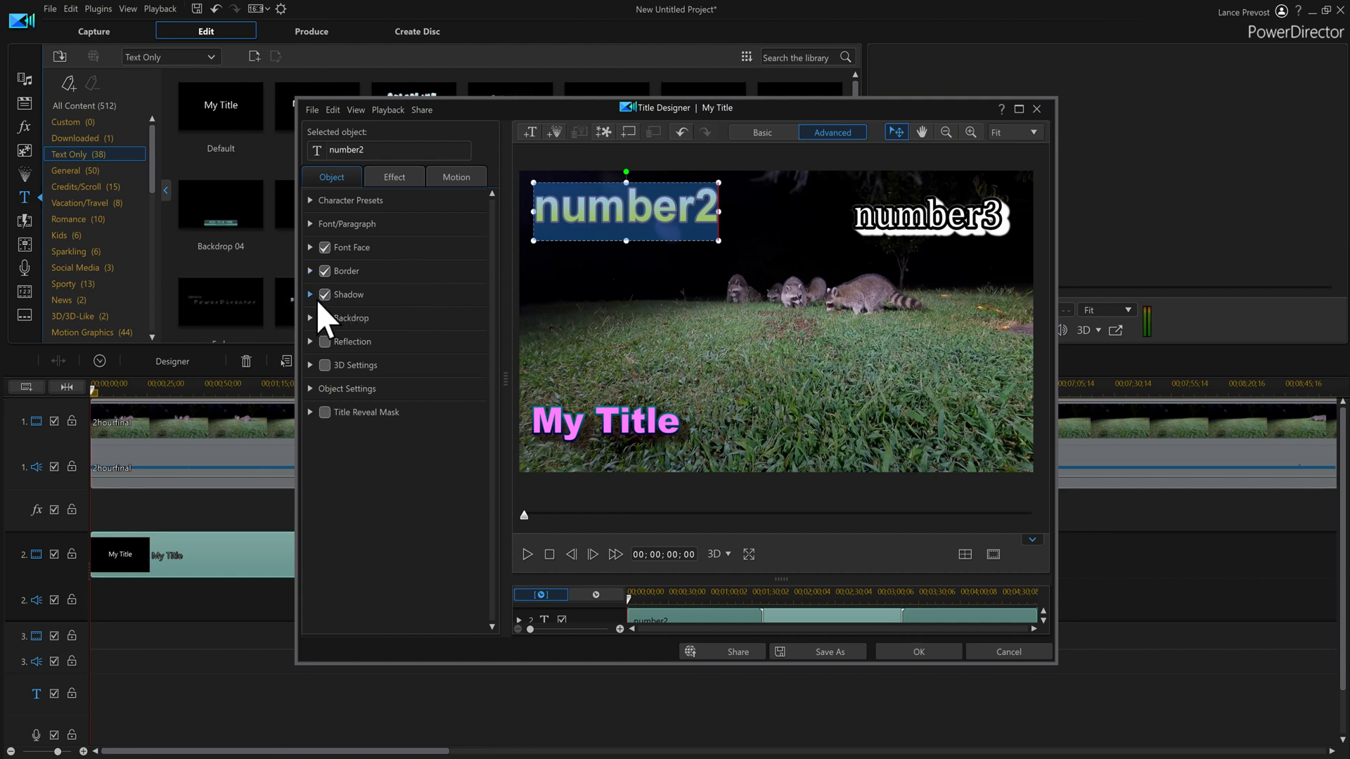
Try applying the "number2" shadow to Text Only and Border Only, and return it to Text and Border
left_click(307, 296)
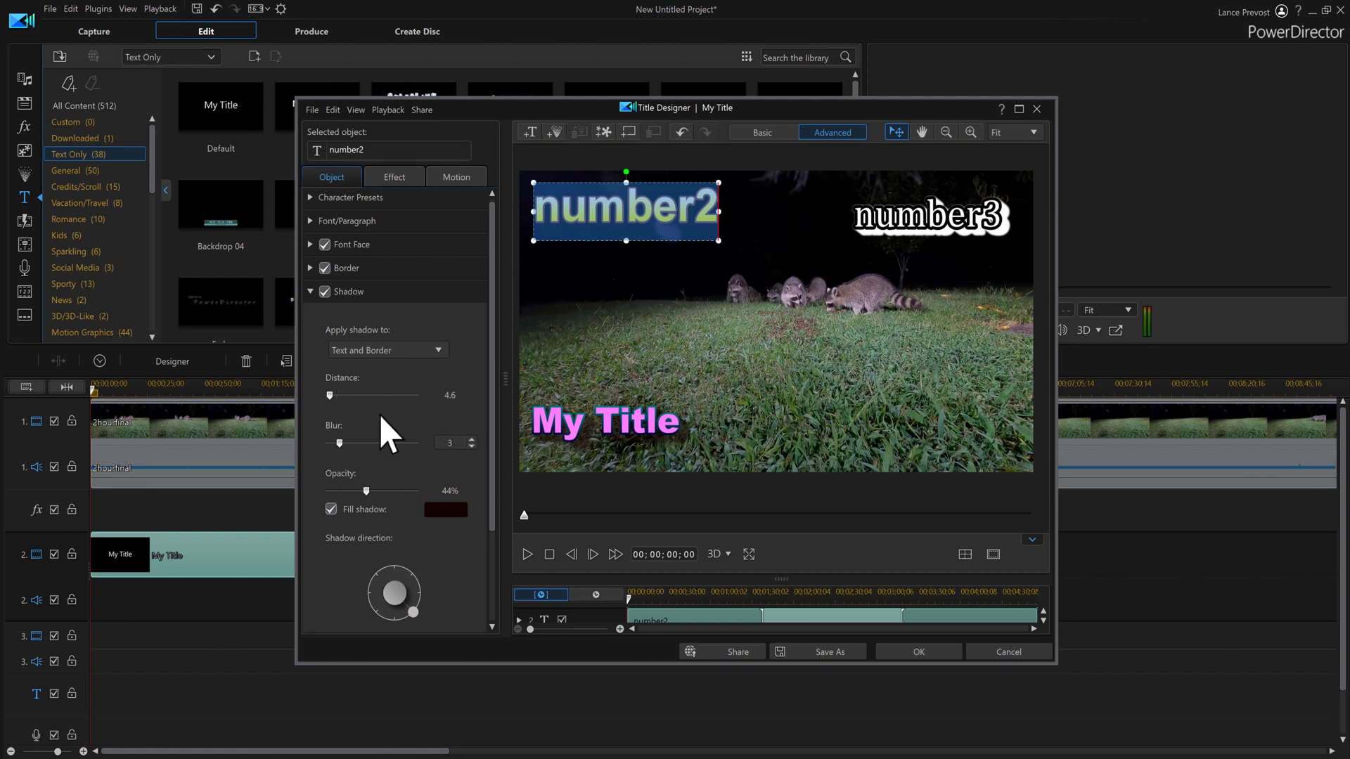
left_click(386, 354)
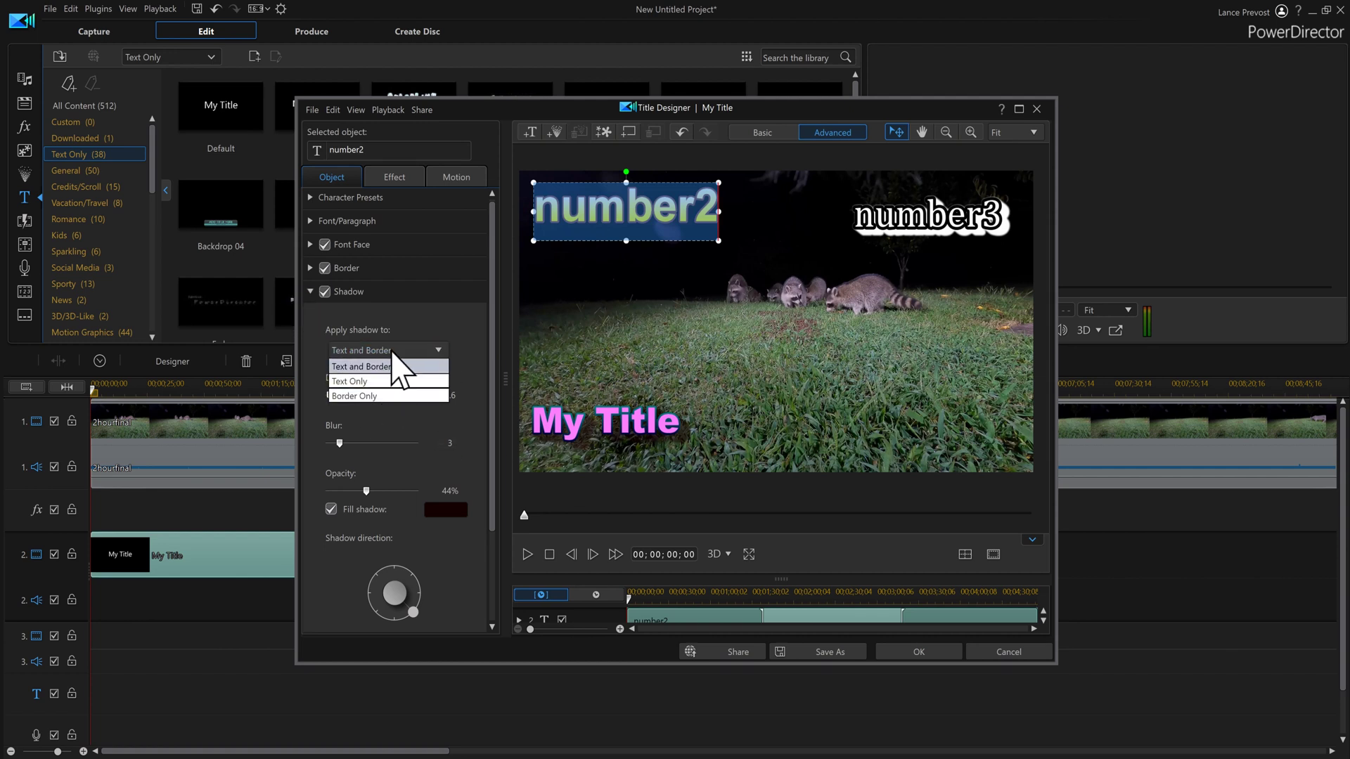
left_click(403, 382)
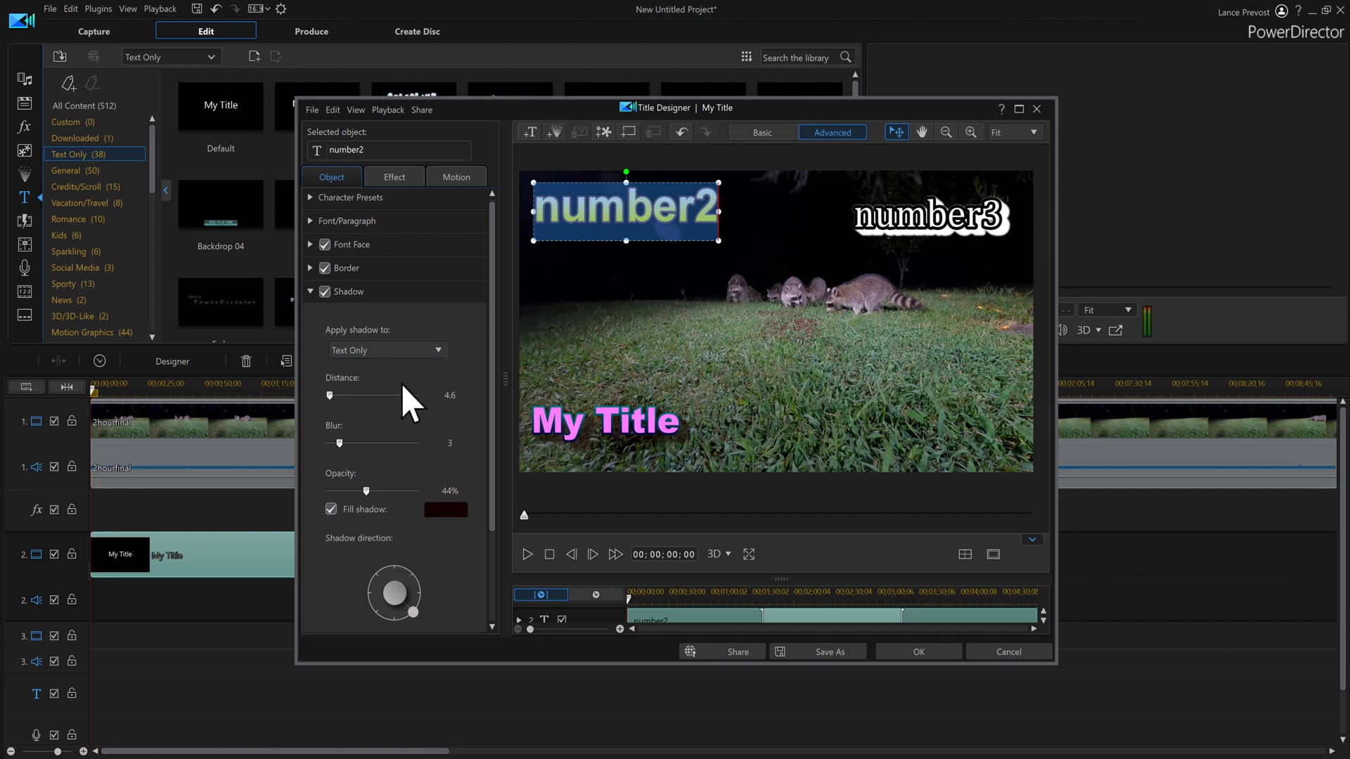
left_click(411, 350)
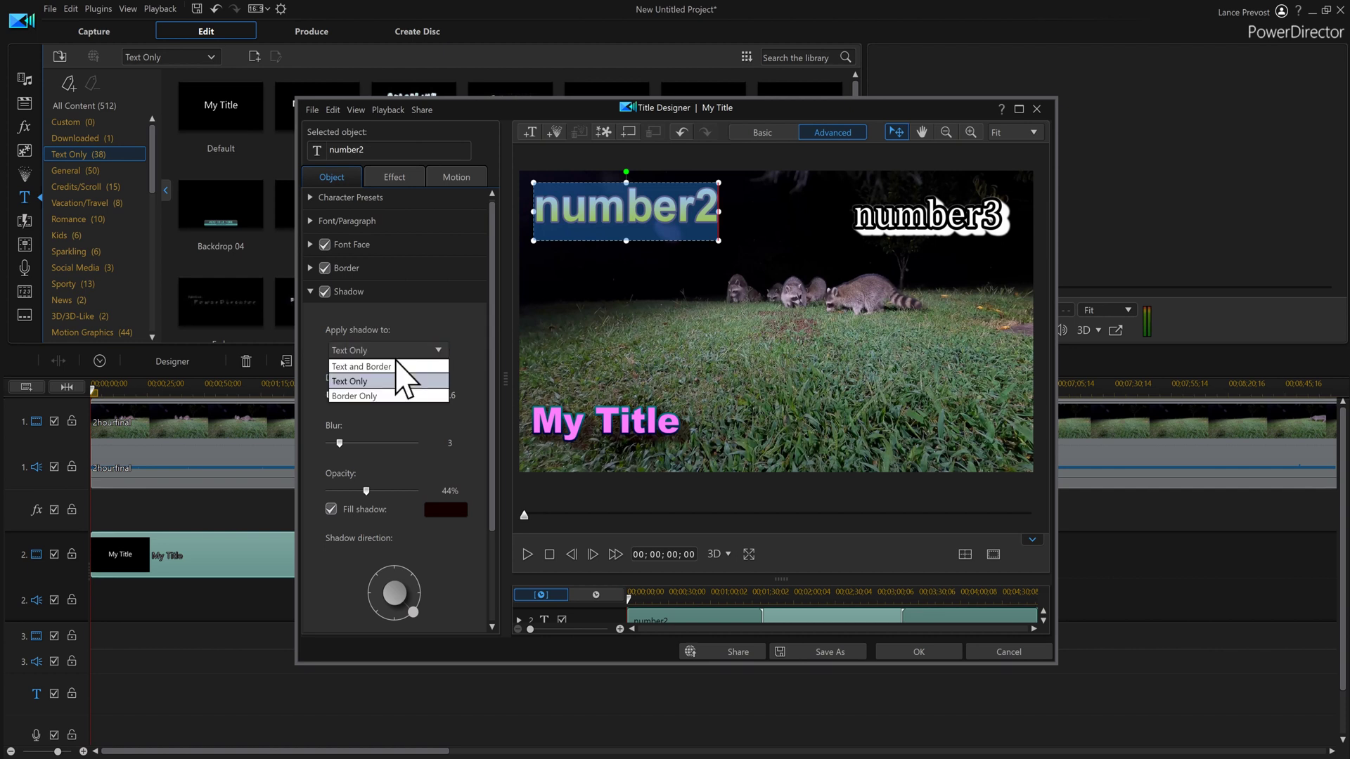
left_click(382, 399)
left_click(391, 350)
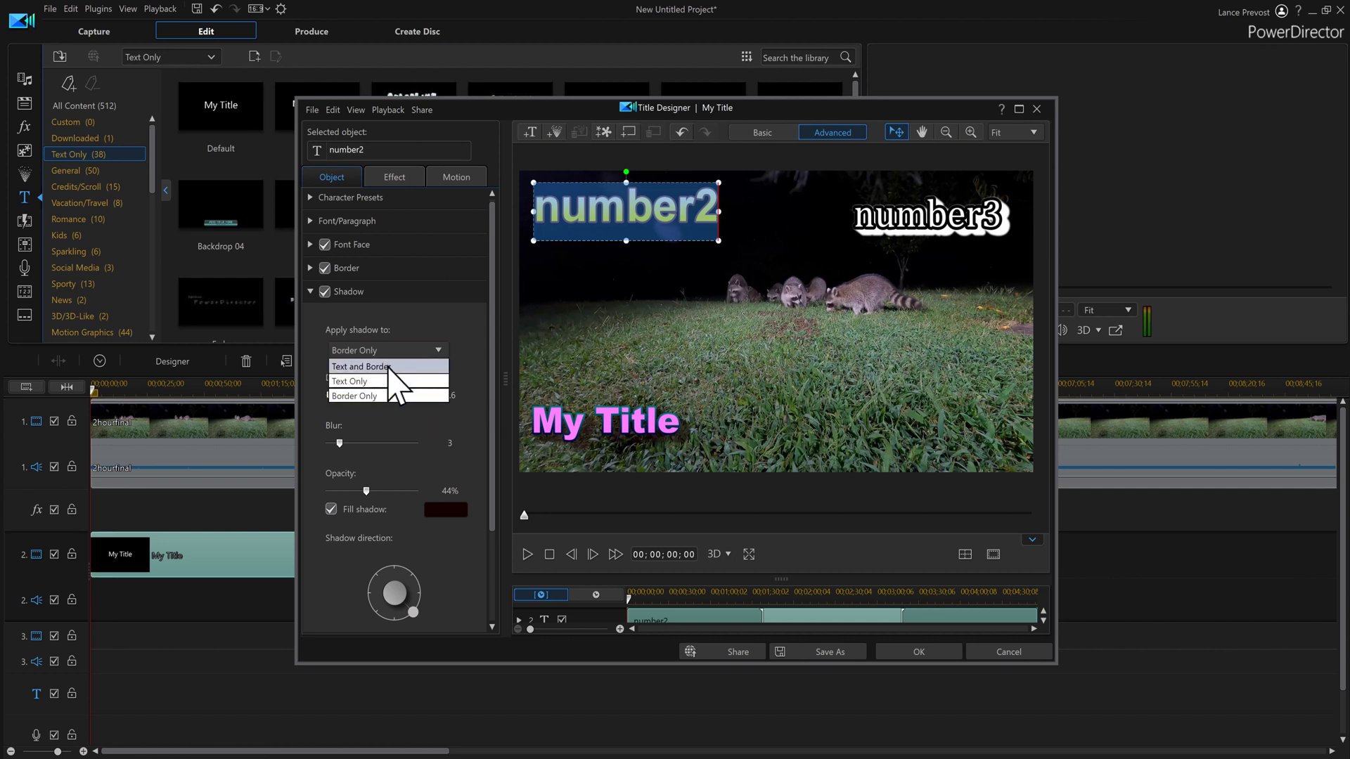
left_click(396, 384)
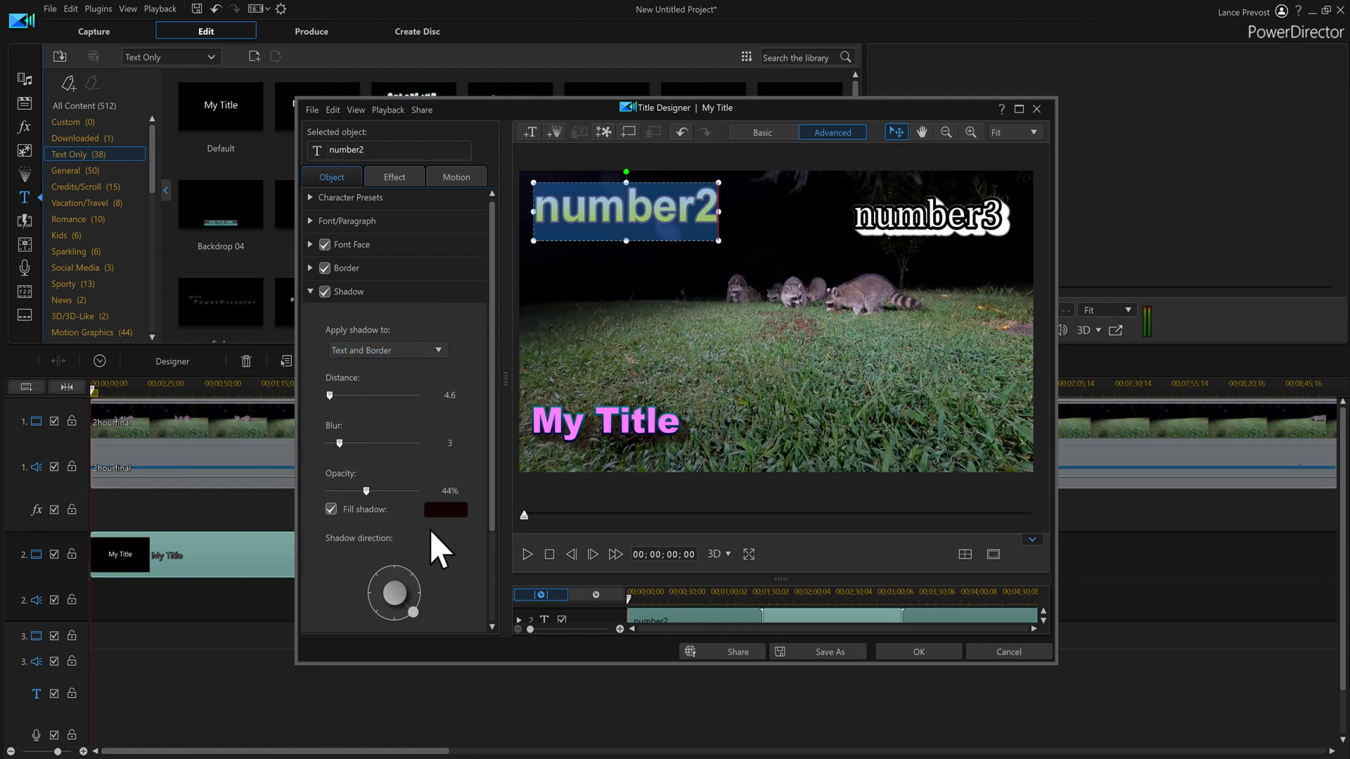
left_click(316, 298)
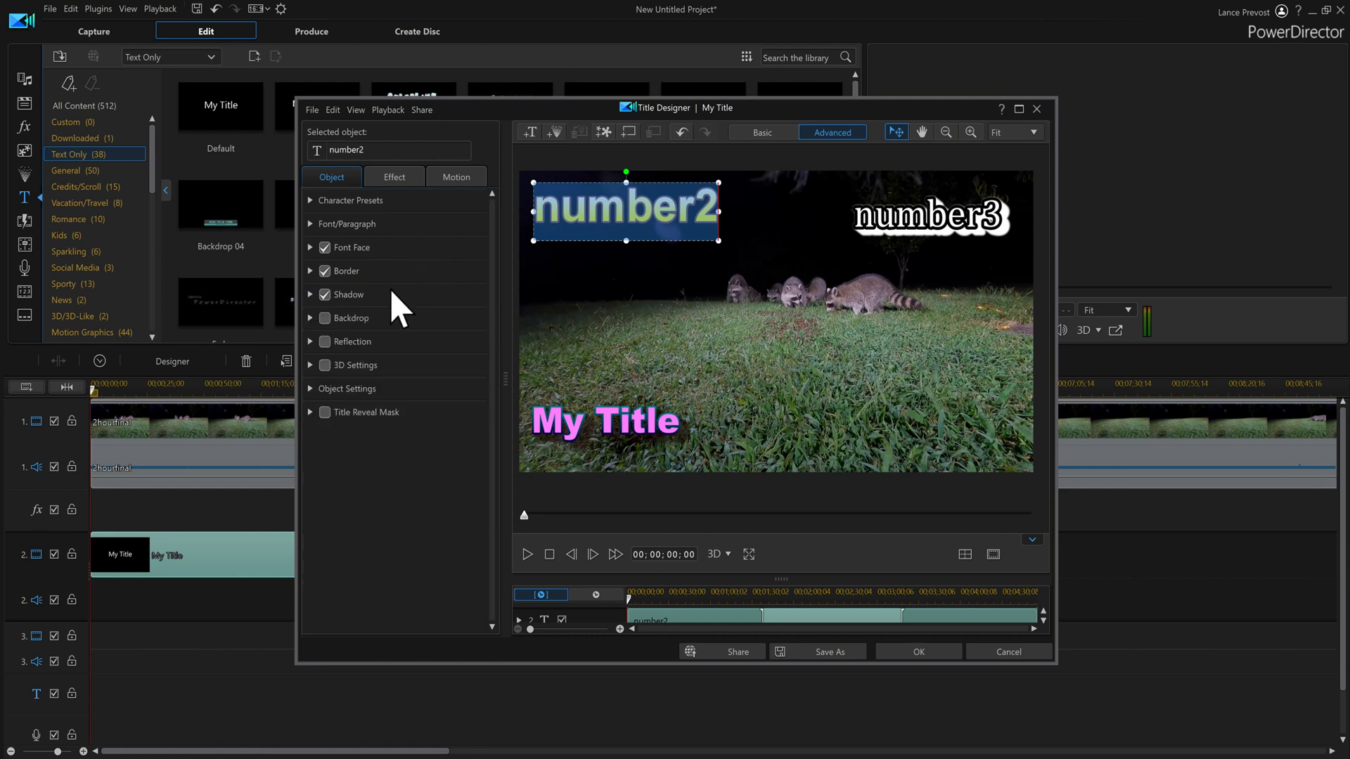
Enable a backdrop behind the "number2" text and set its uniform colour to red
left_click(325, 321)
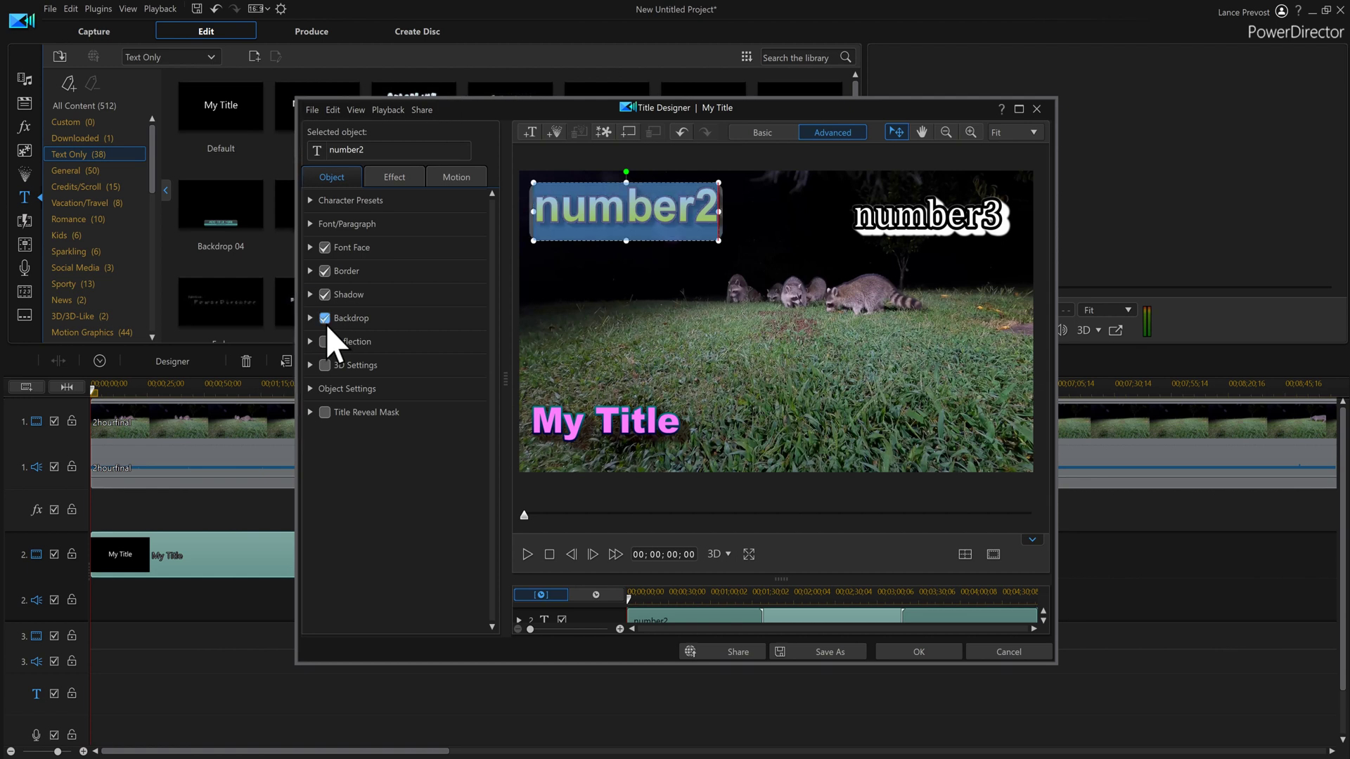
left_click(311, 319)
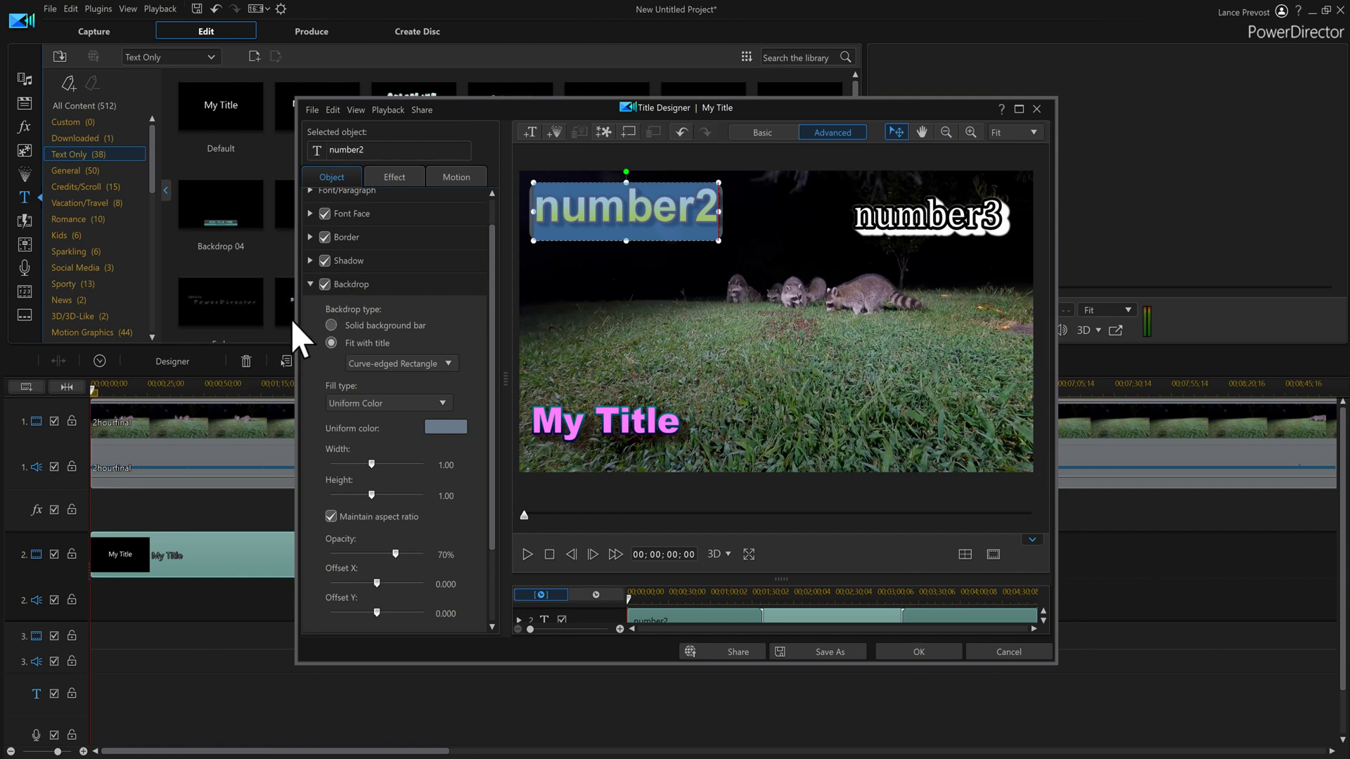
left_click(443, 427)
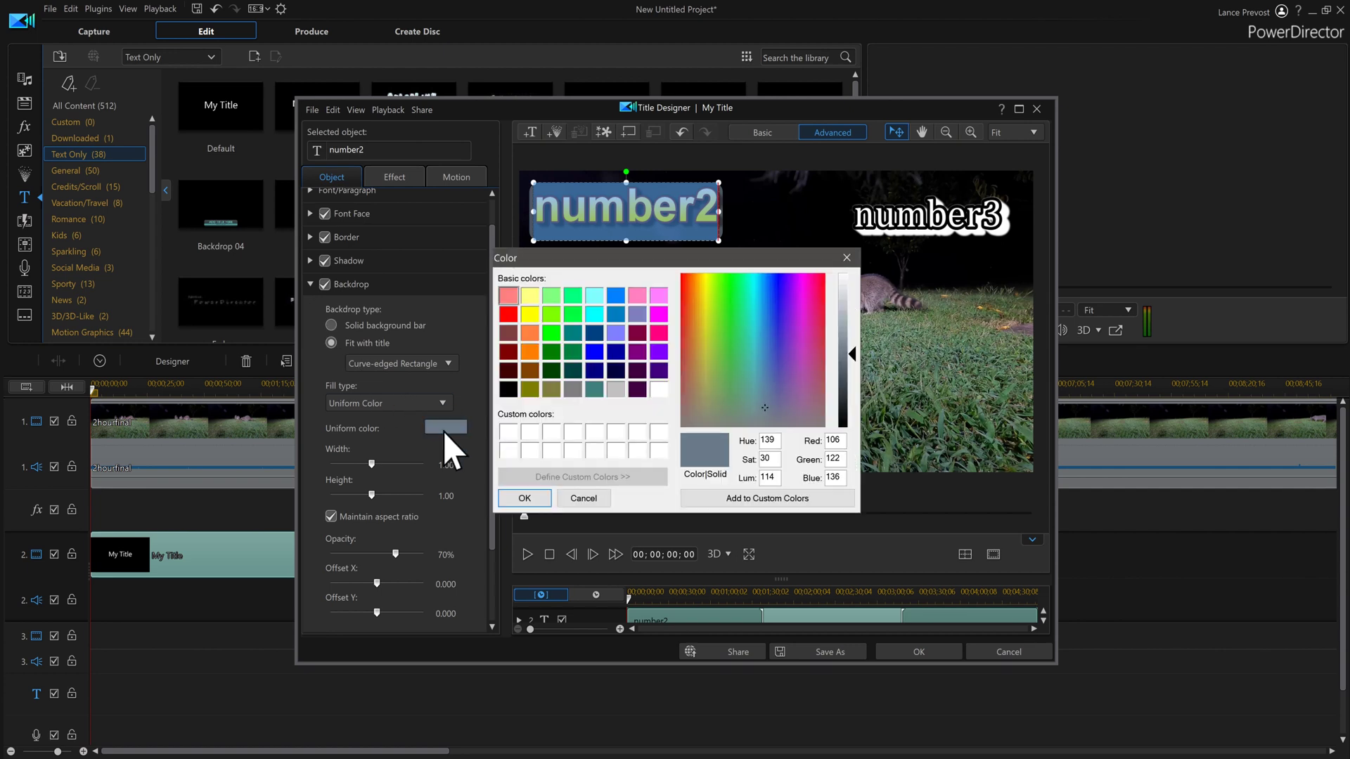
left_click(510, 318)
left_click(537, 498)
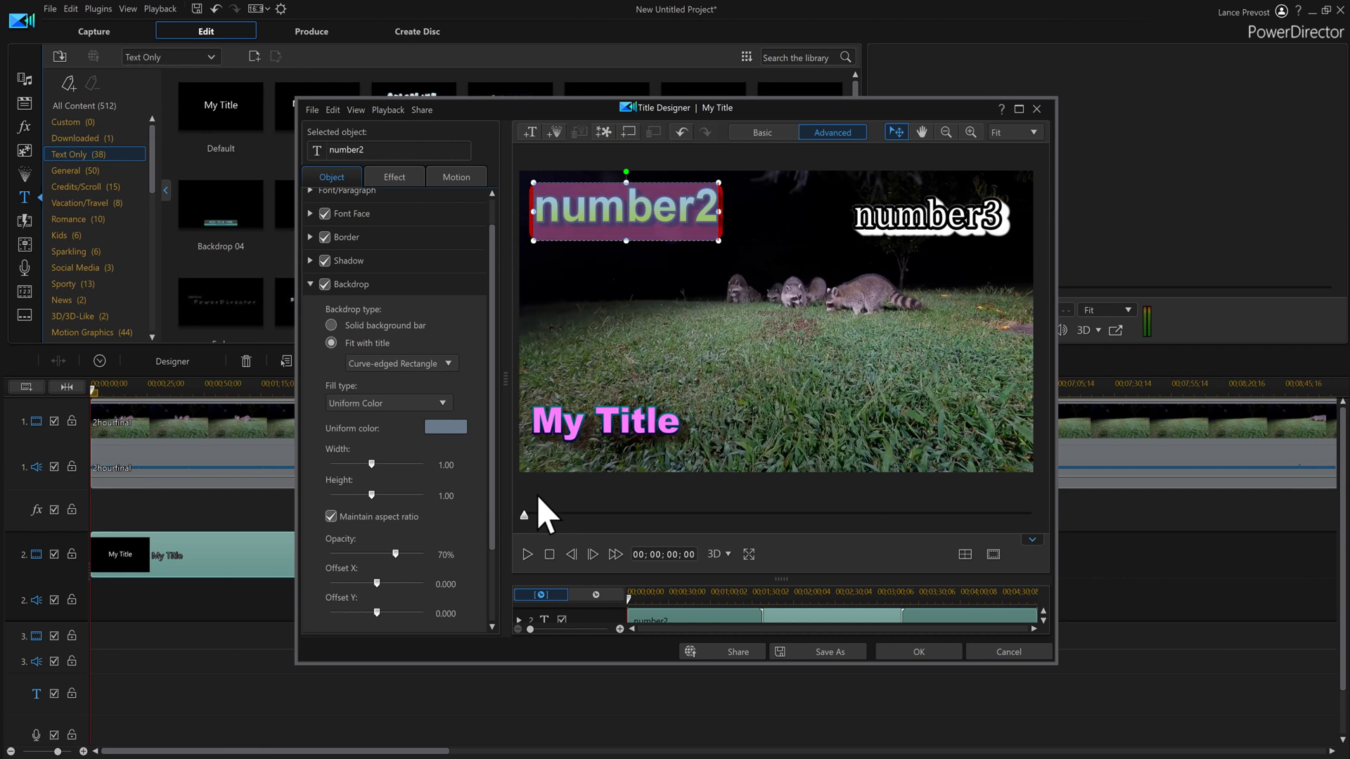
left_click(651, 332)
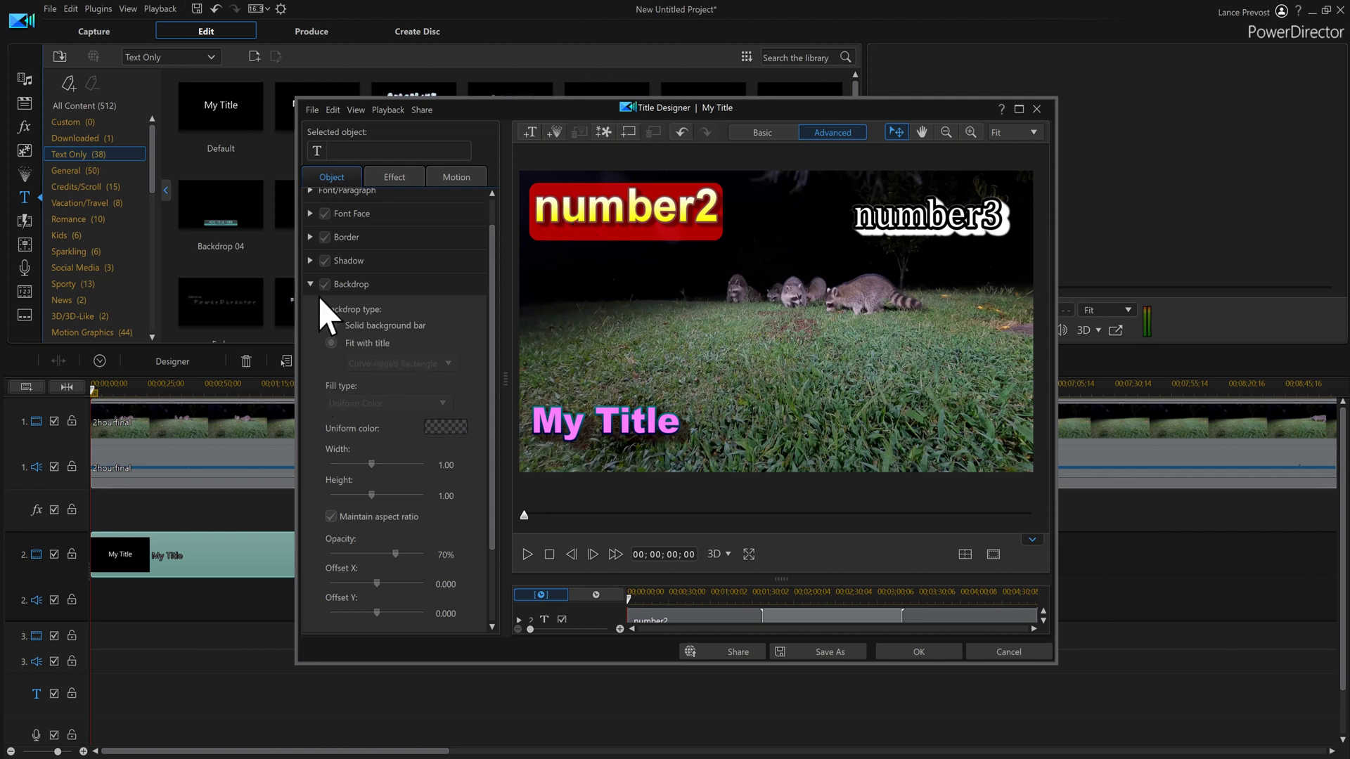
Try the Ellipse, Rectangle and Rounded Rectangle backdrop shapes on the "number2" text, and return it to Curve-edged Rectangle
left_click(616, 238)
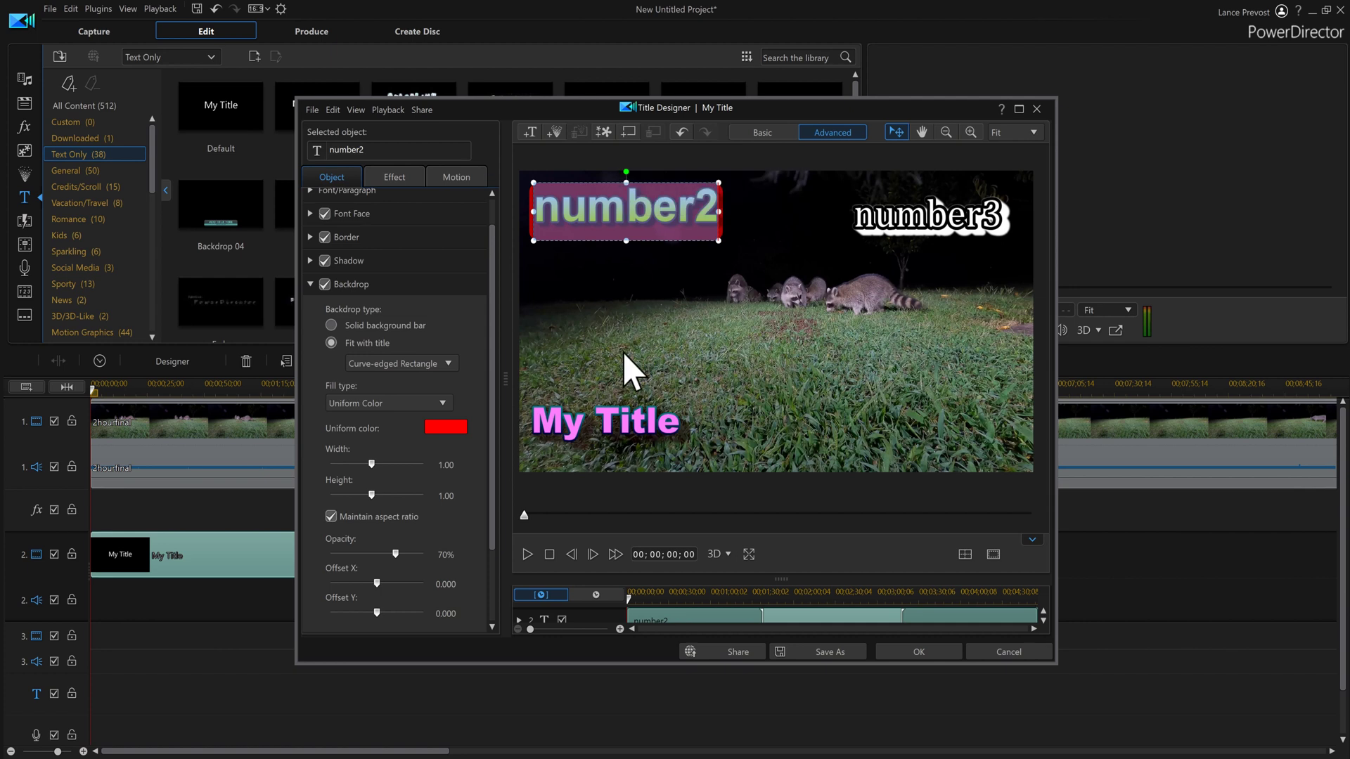
left_click(379, 365)
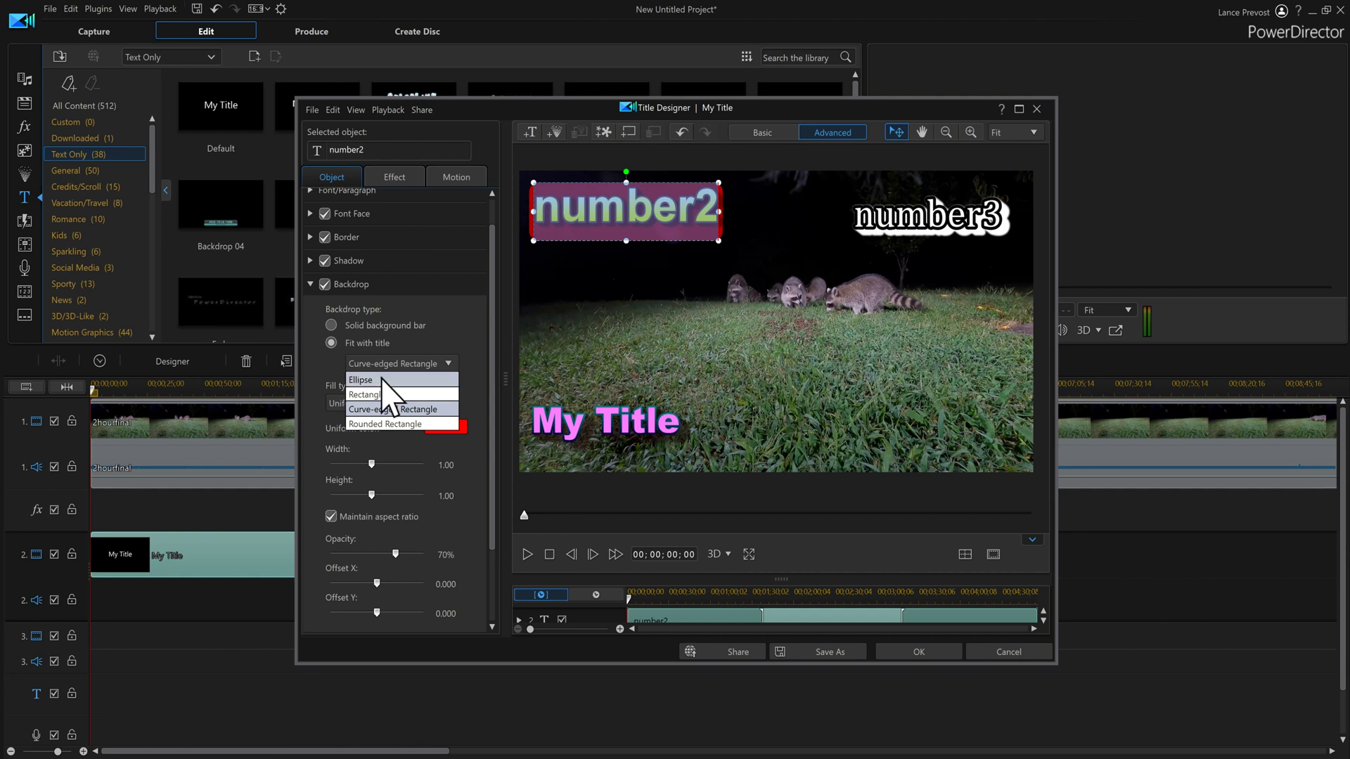
left_click(383, 380)
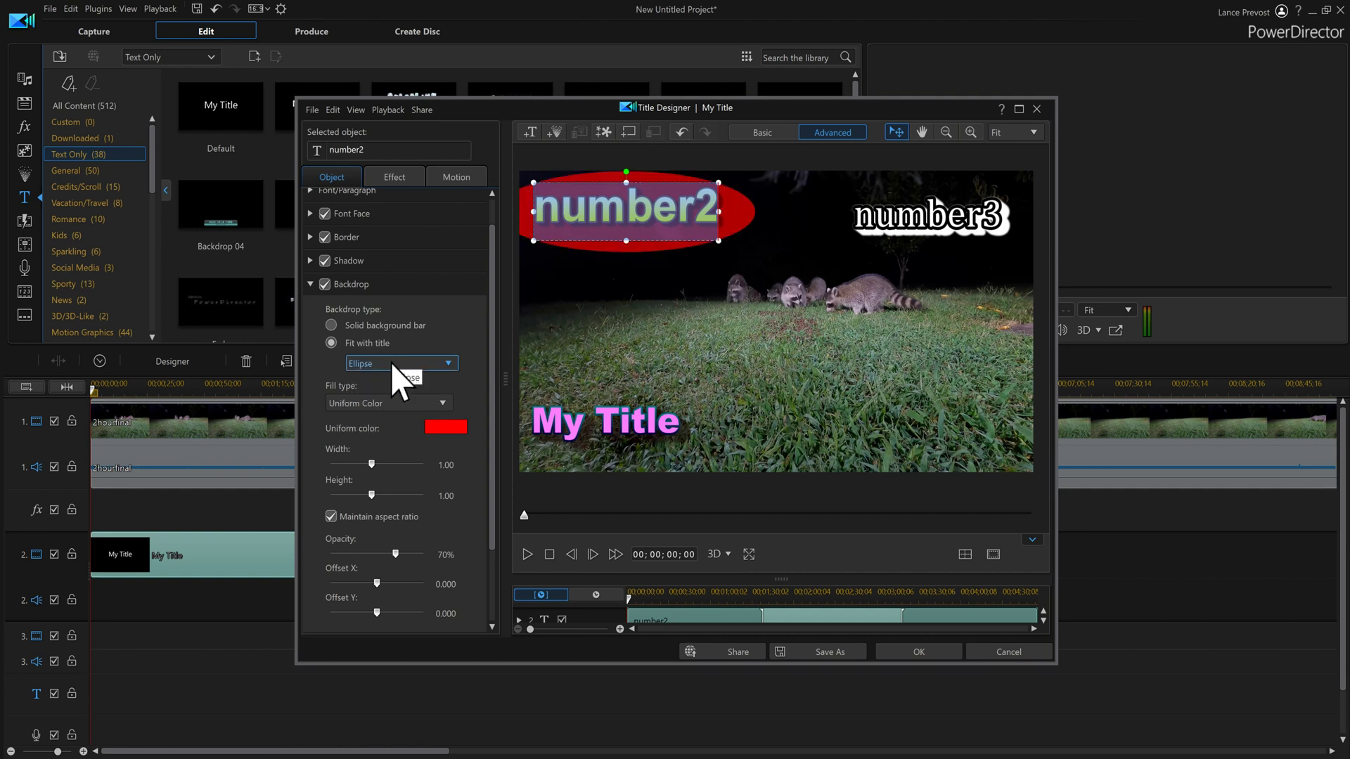
left_click(391, 362)
left_click(393, 400)
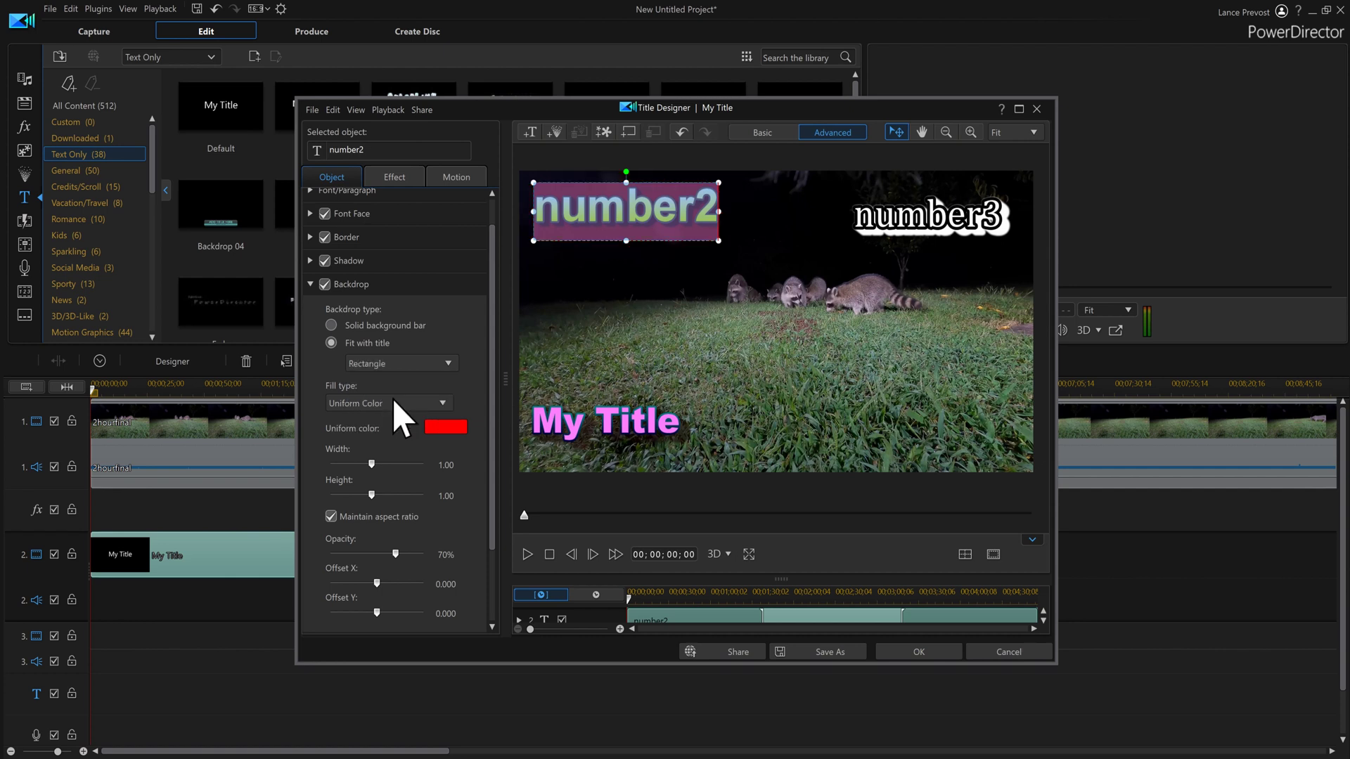
left_click(399, 365)
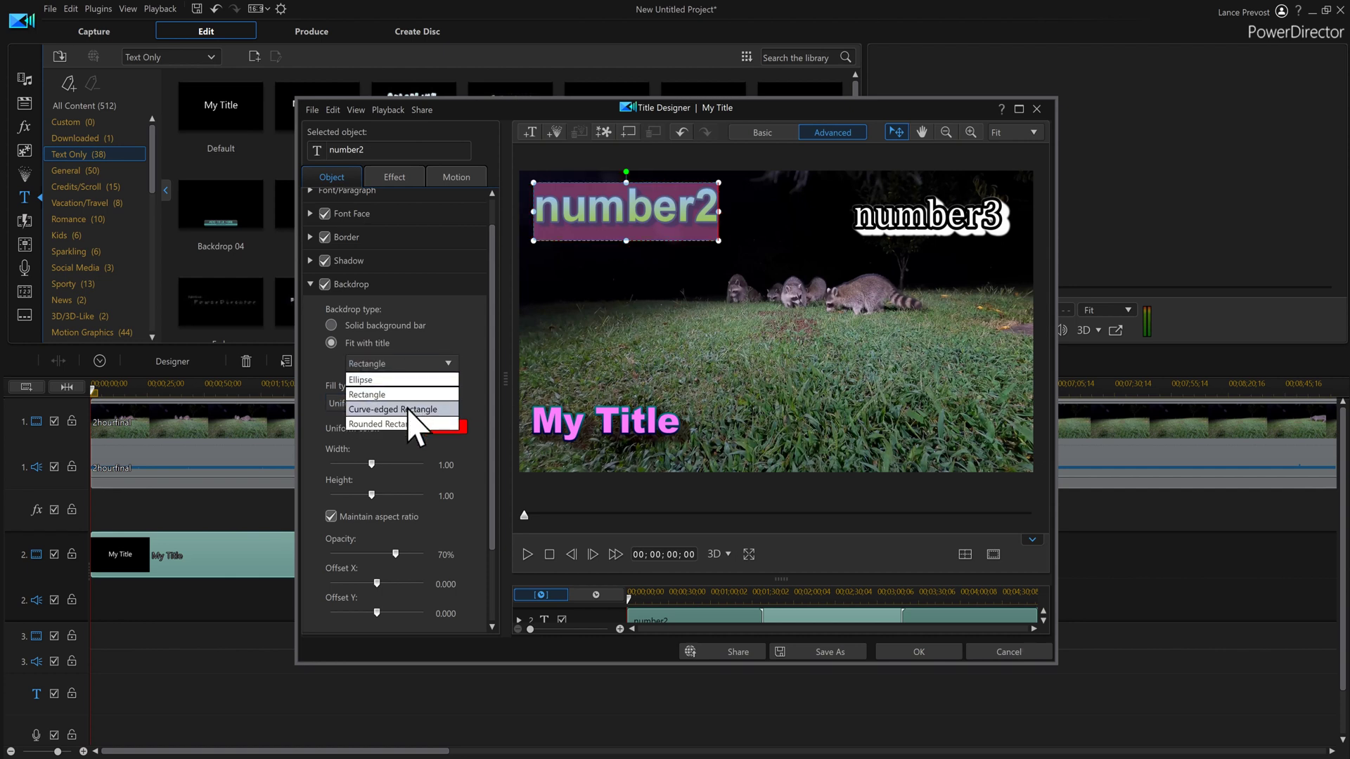
left_click(409, 410)
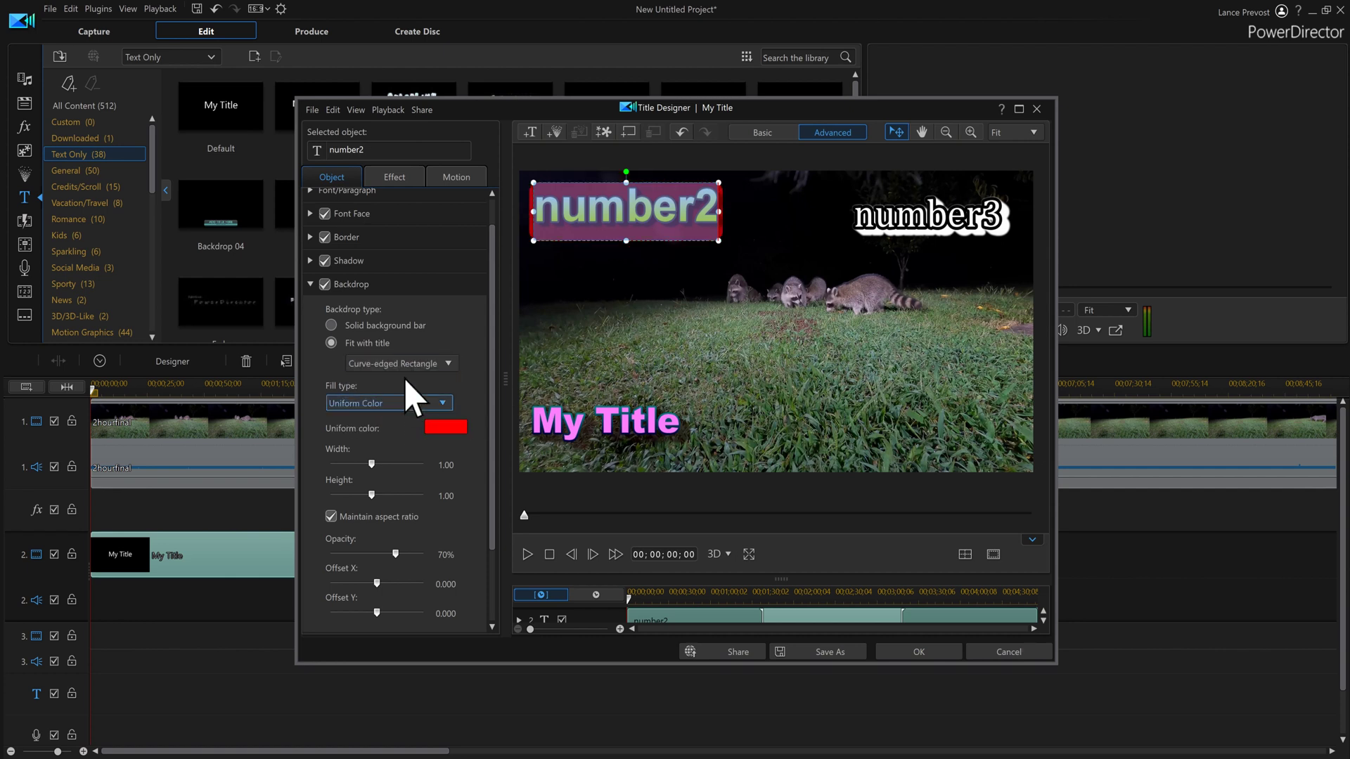
left_click(402, 364)
left_click(401, 420)
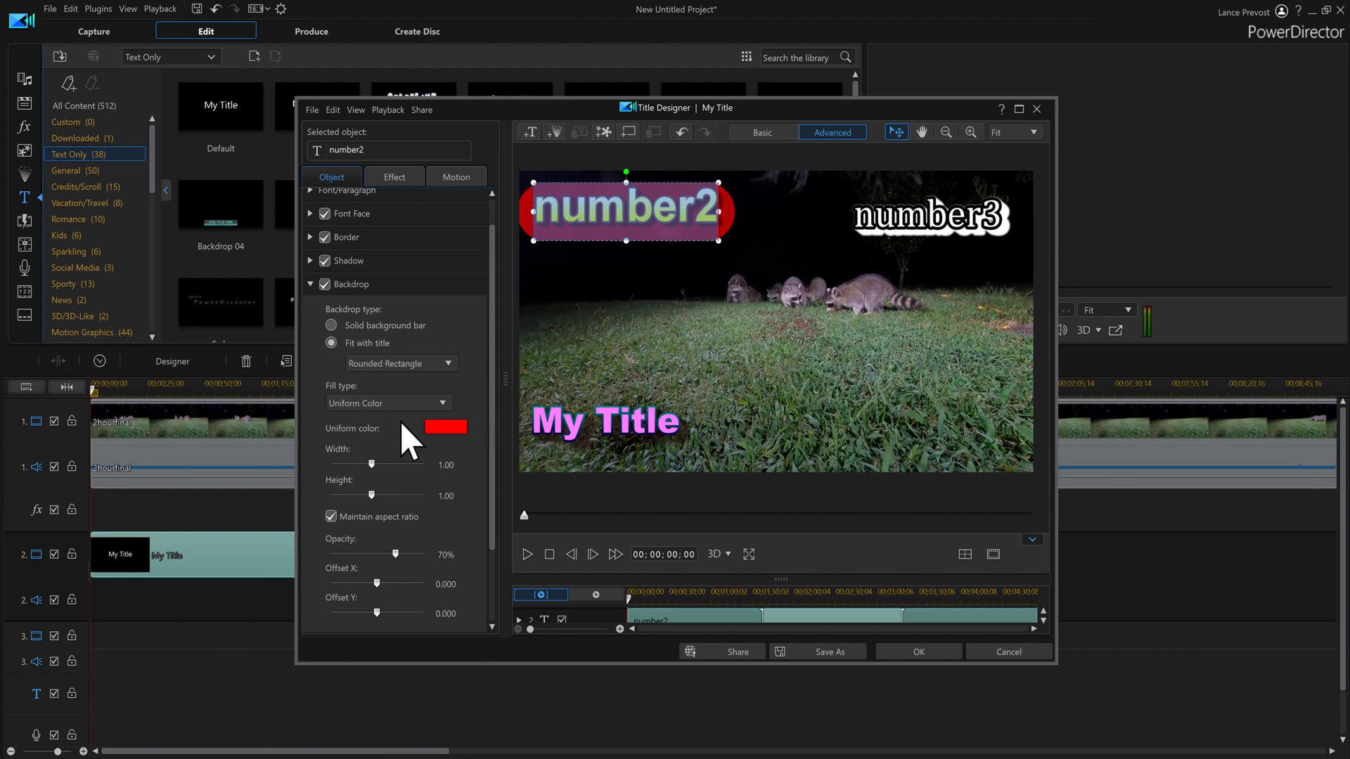
left_click(403, 365)
left_click(401, 412)
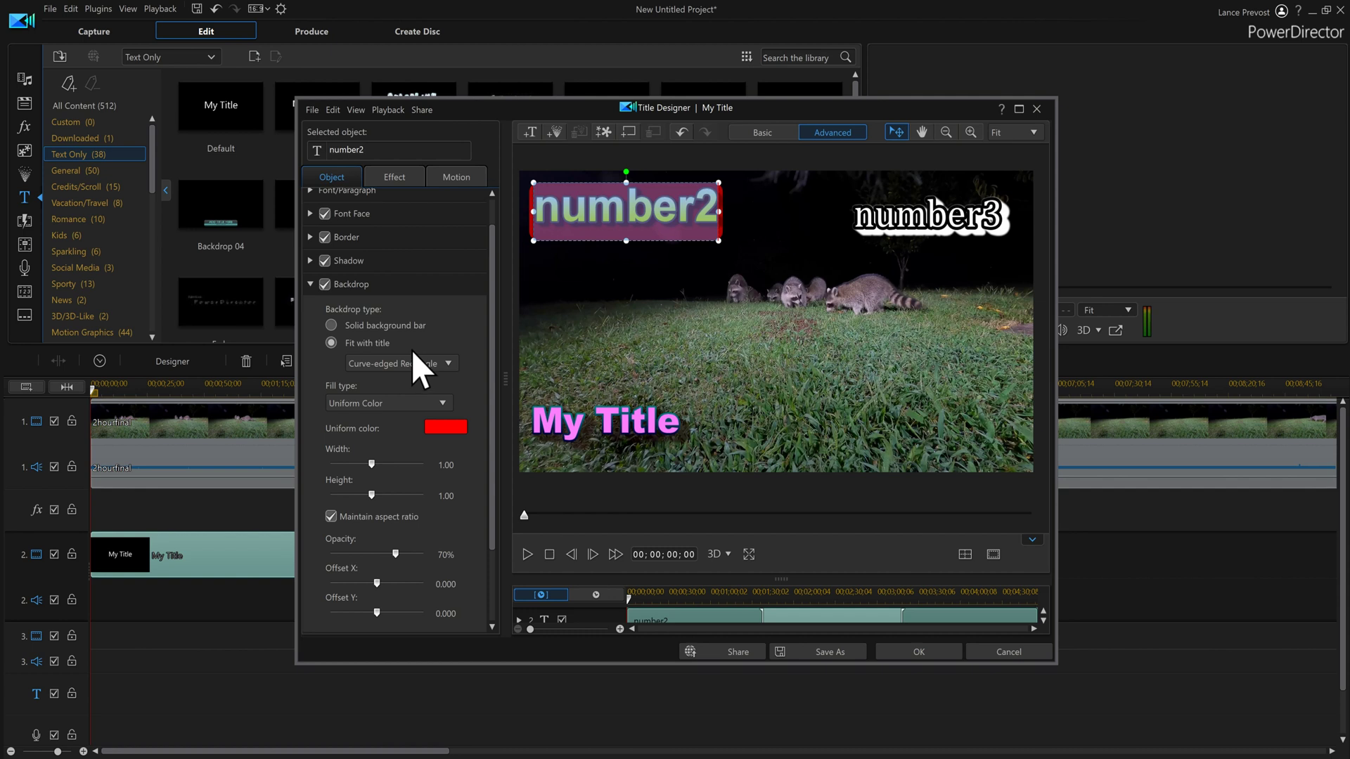
Fill the "number2" backdrop with a 2 Color Gradient that begins with red and ends with yellow (255, 255, 0)
left_click(396, 403)
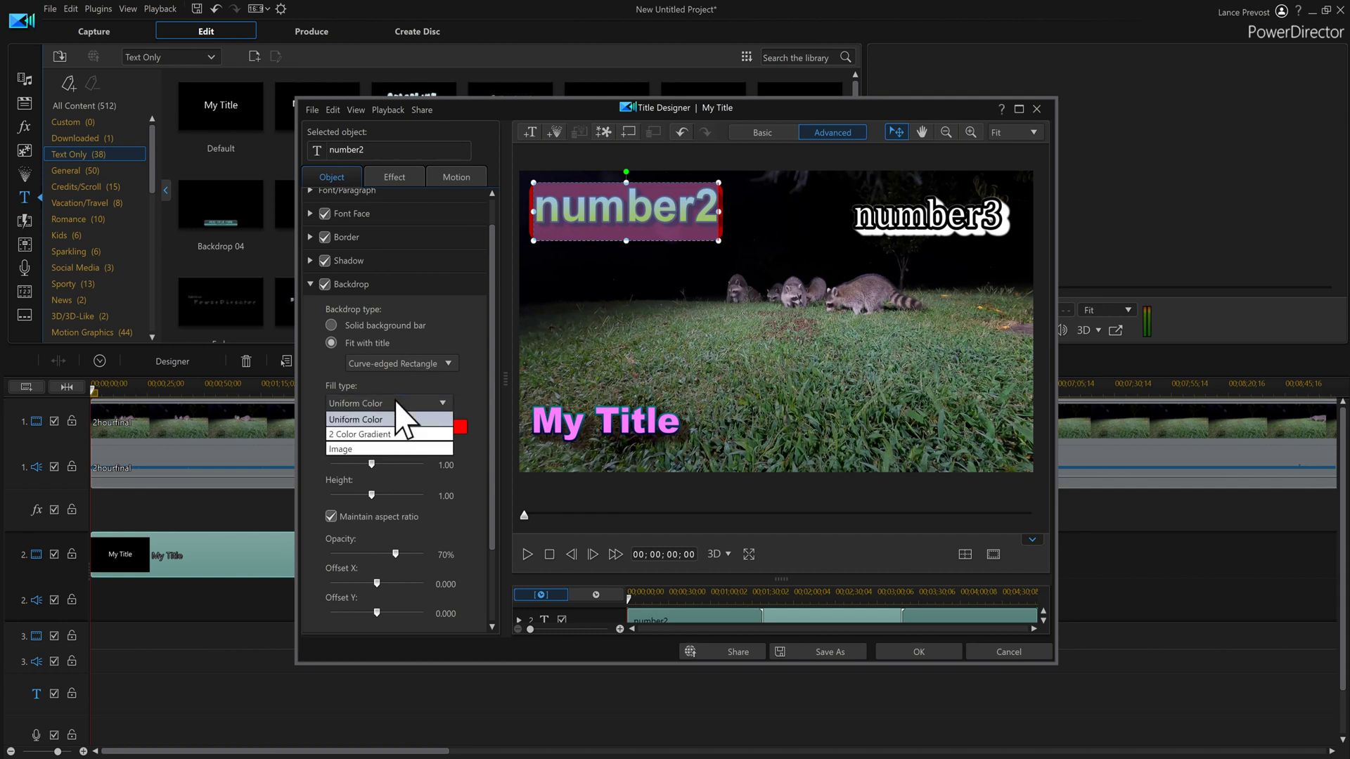
left_click(390, 434)
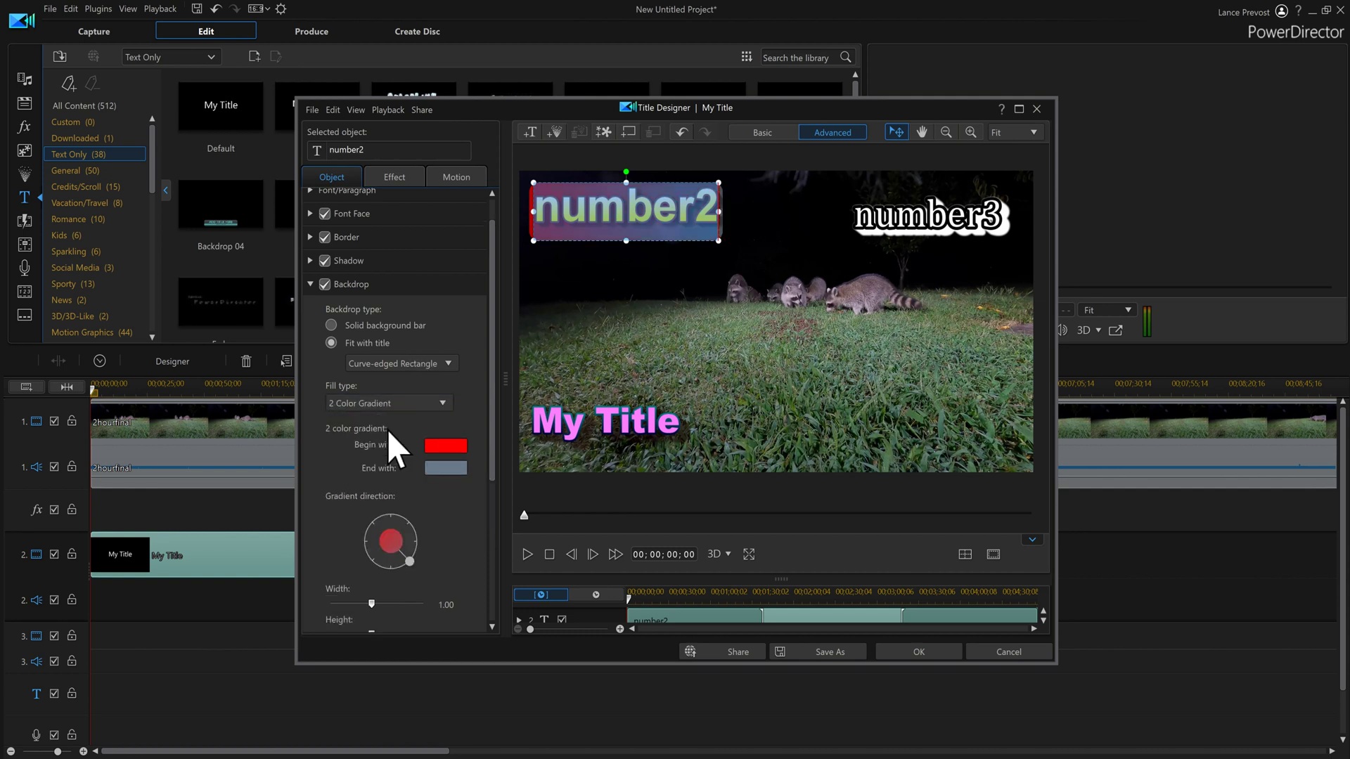
left_click(443, 469)
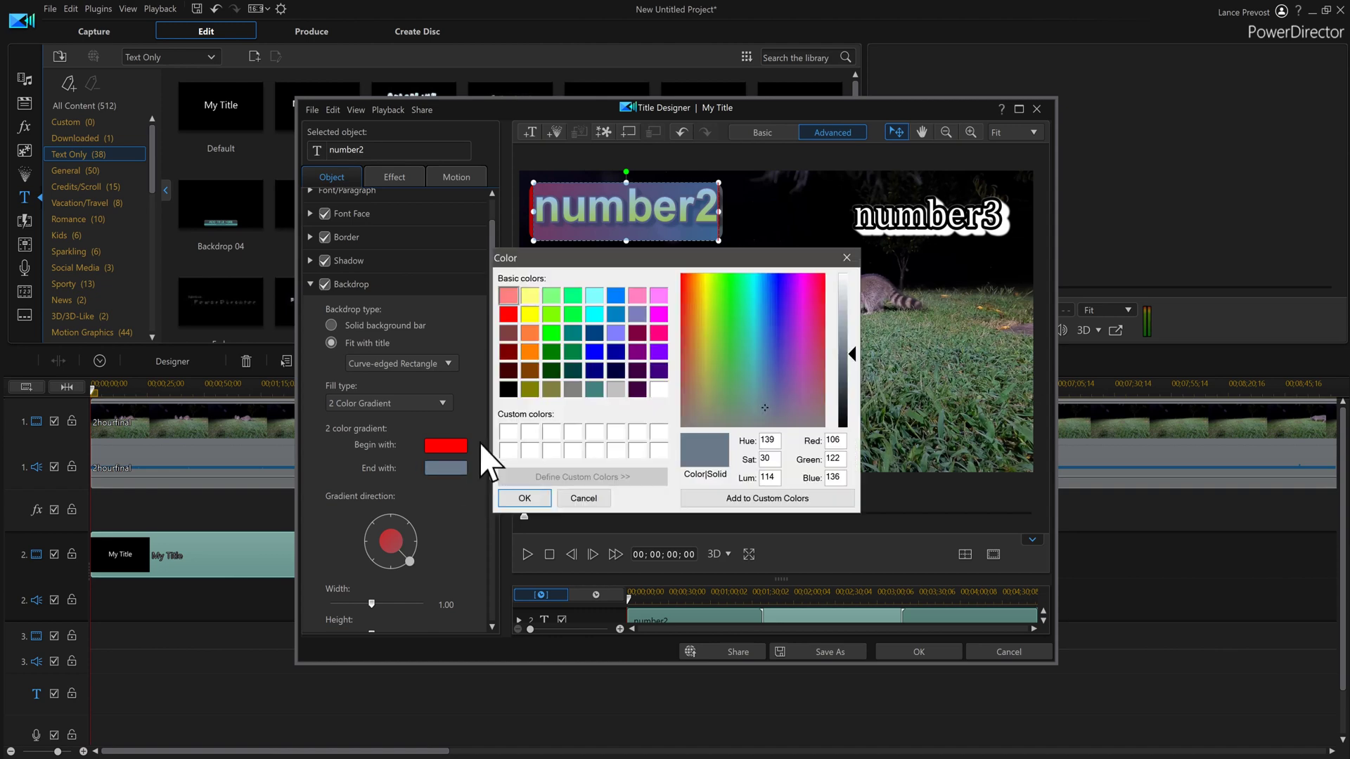
left_click(534, 319)
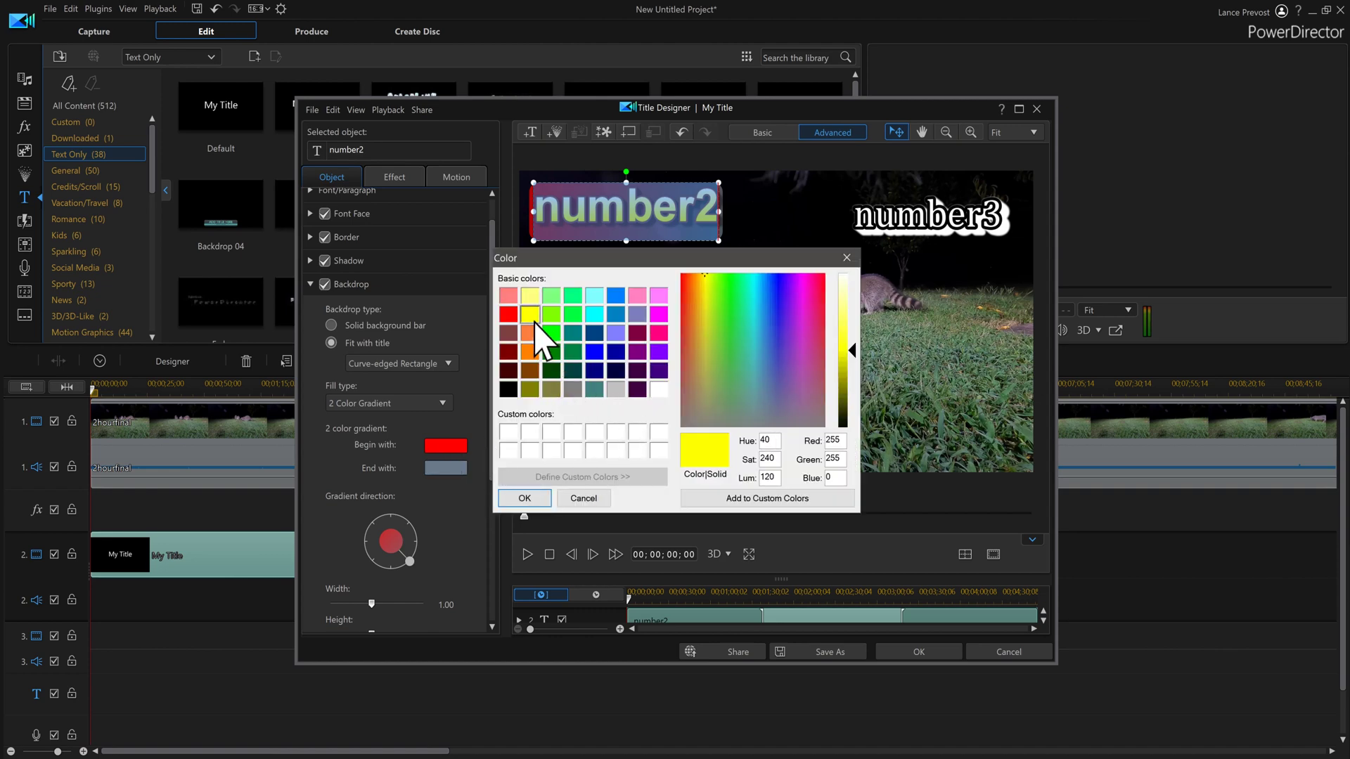
left_click(542, 499)
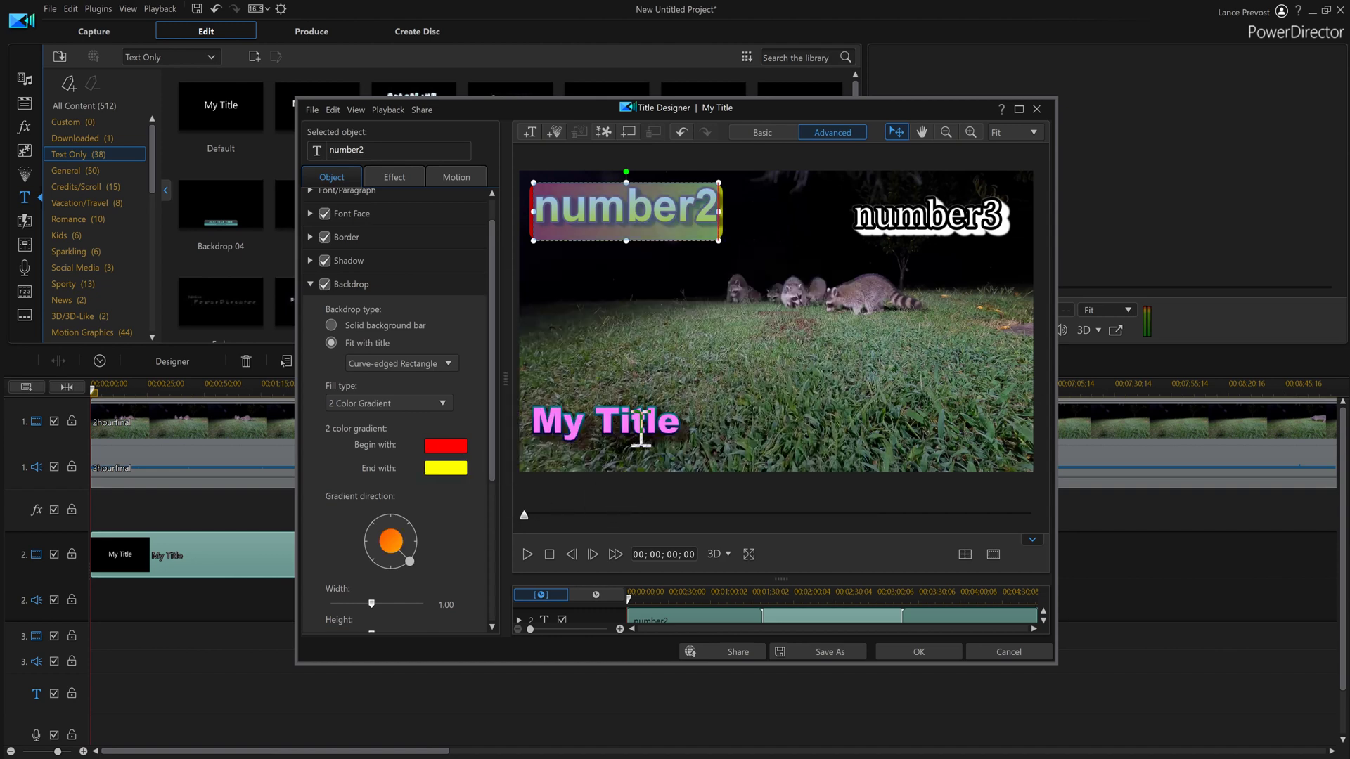
left_click(613, 335)
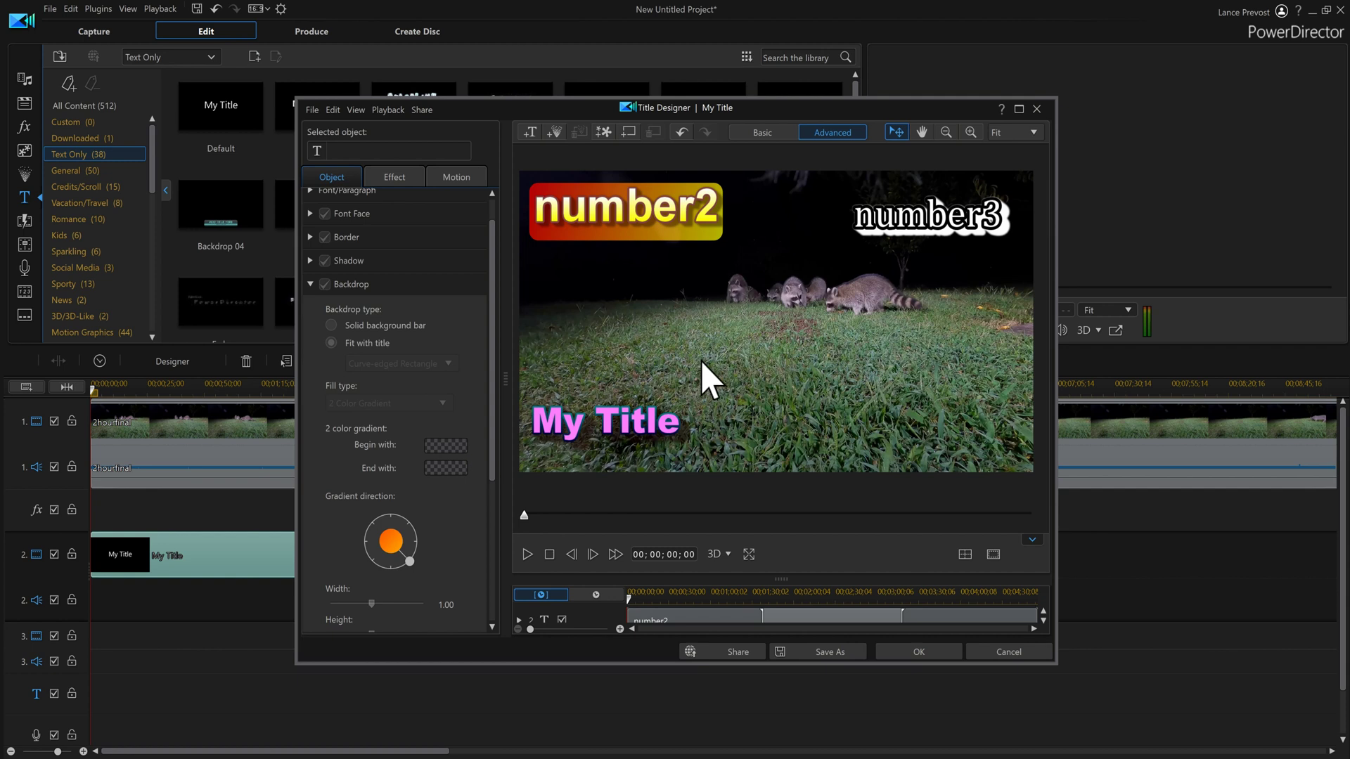
left_click(637, 215)
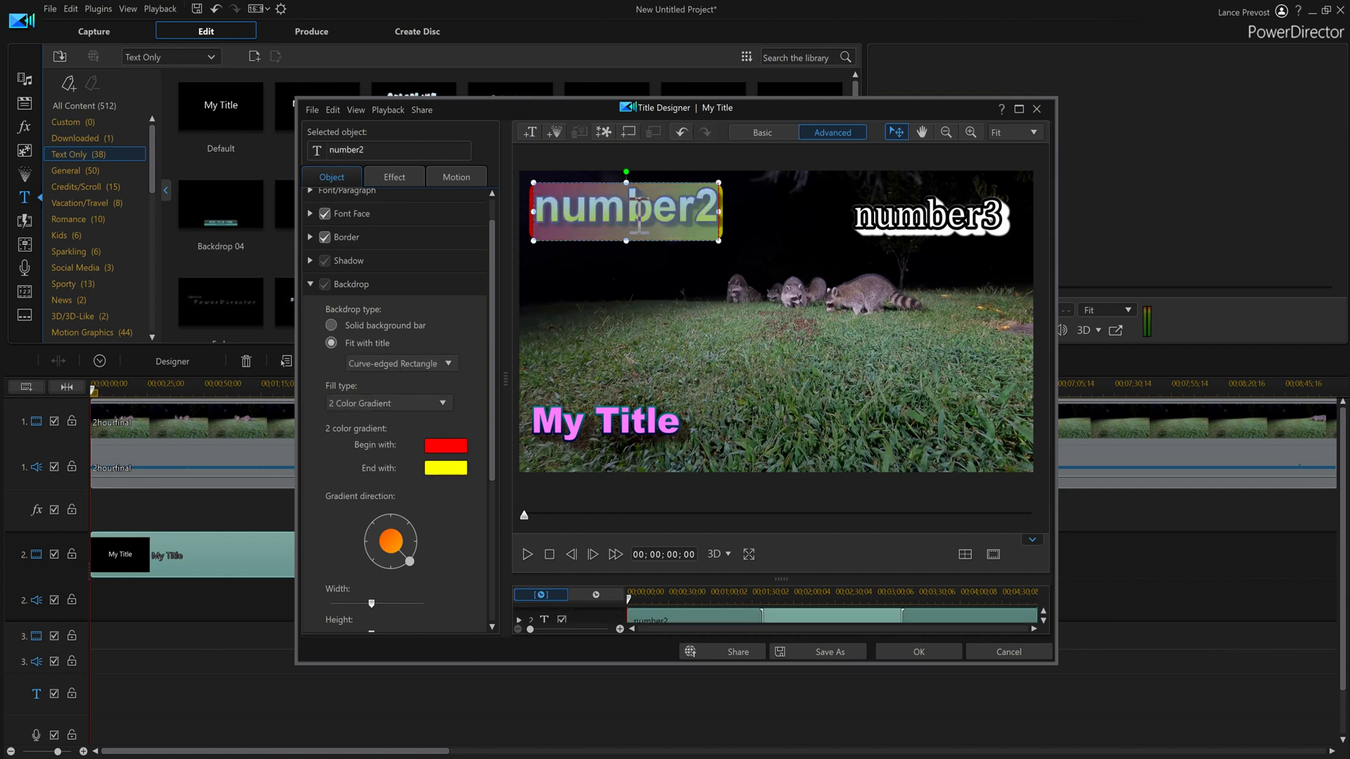
Enable a Rectangle backdrop behind the "number3" text and set its uniform colour to light green (128, 255, 128)
double_click(918, 223)
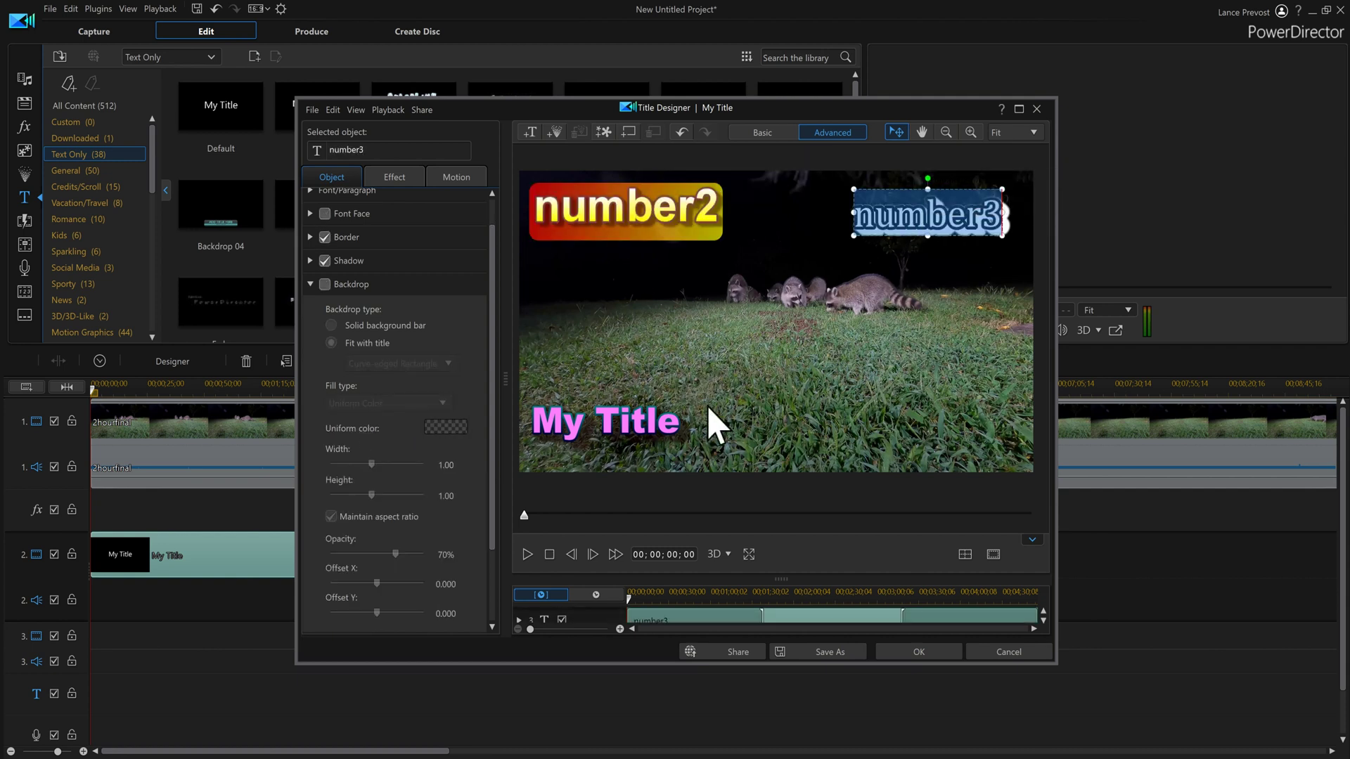
left_click(324, 285)
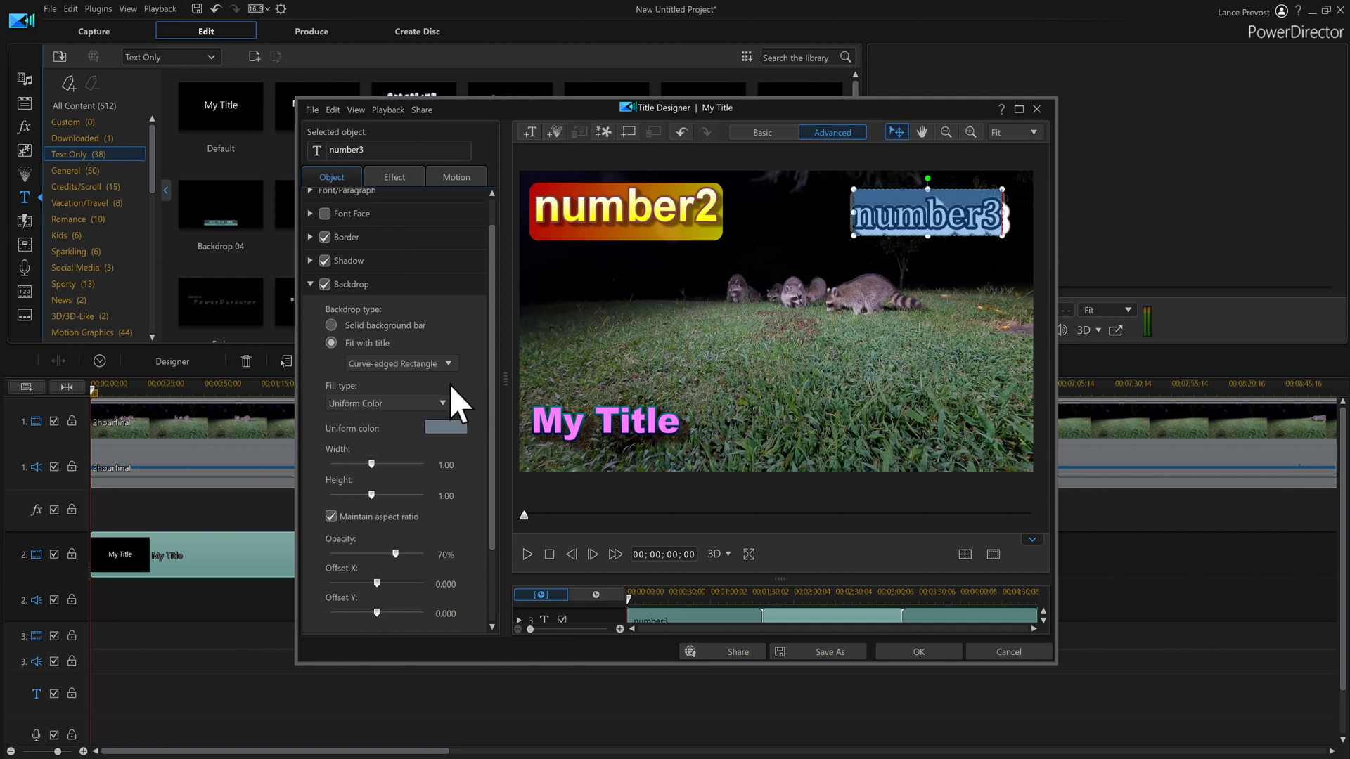
left_click(416, 365)
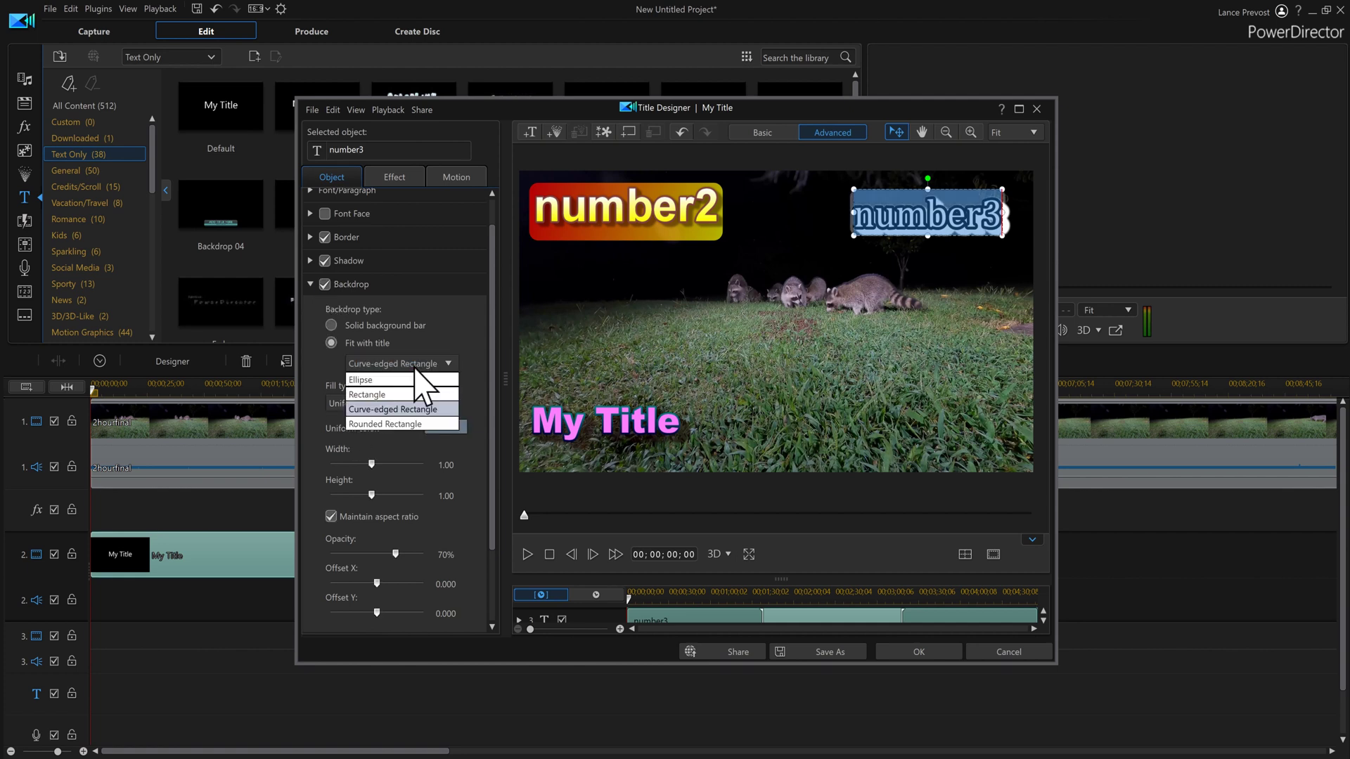
left_click(379, 393)
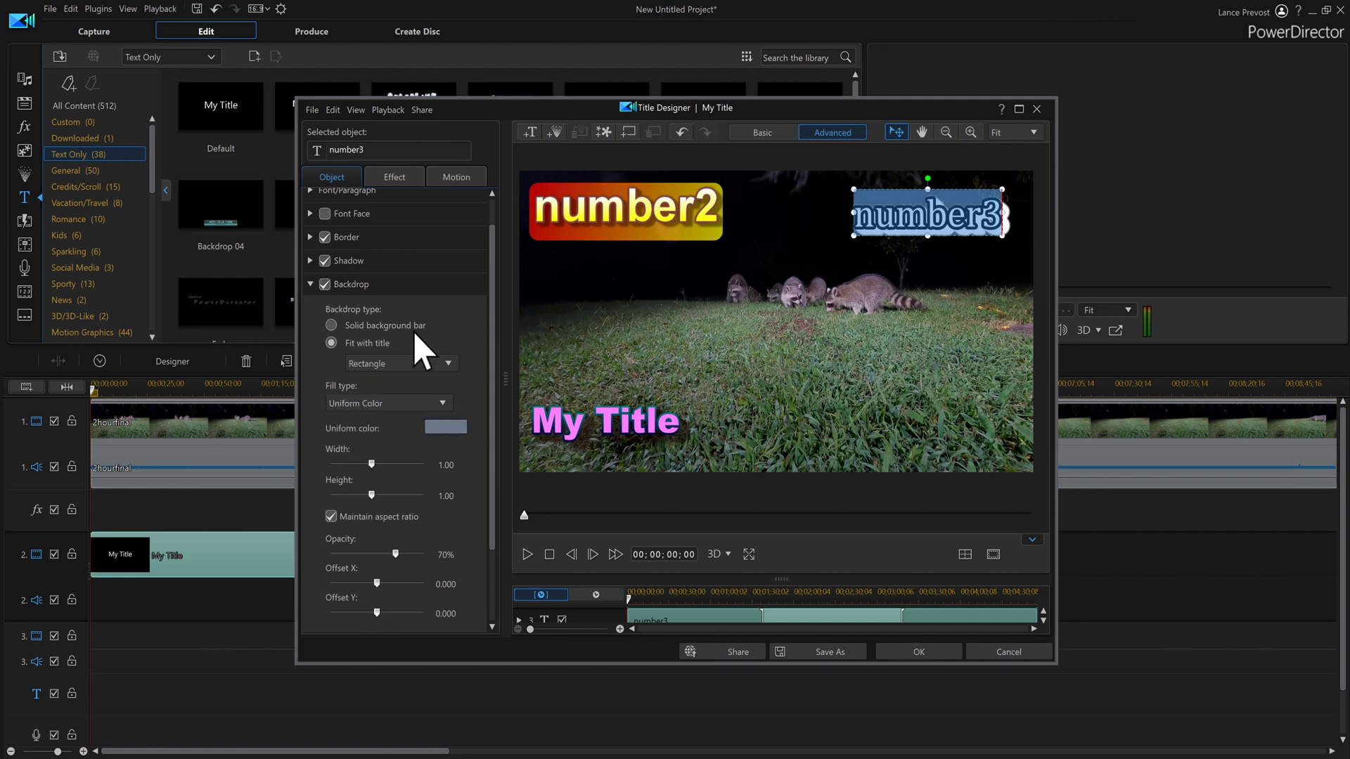
left_click(448, 430)
left_click(551, 295)
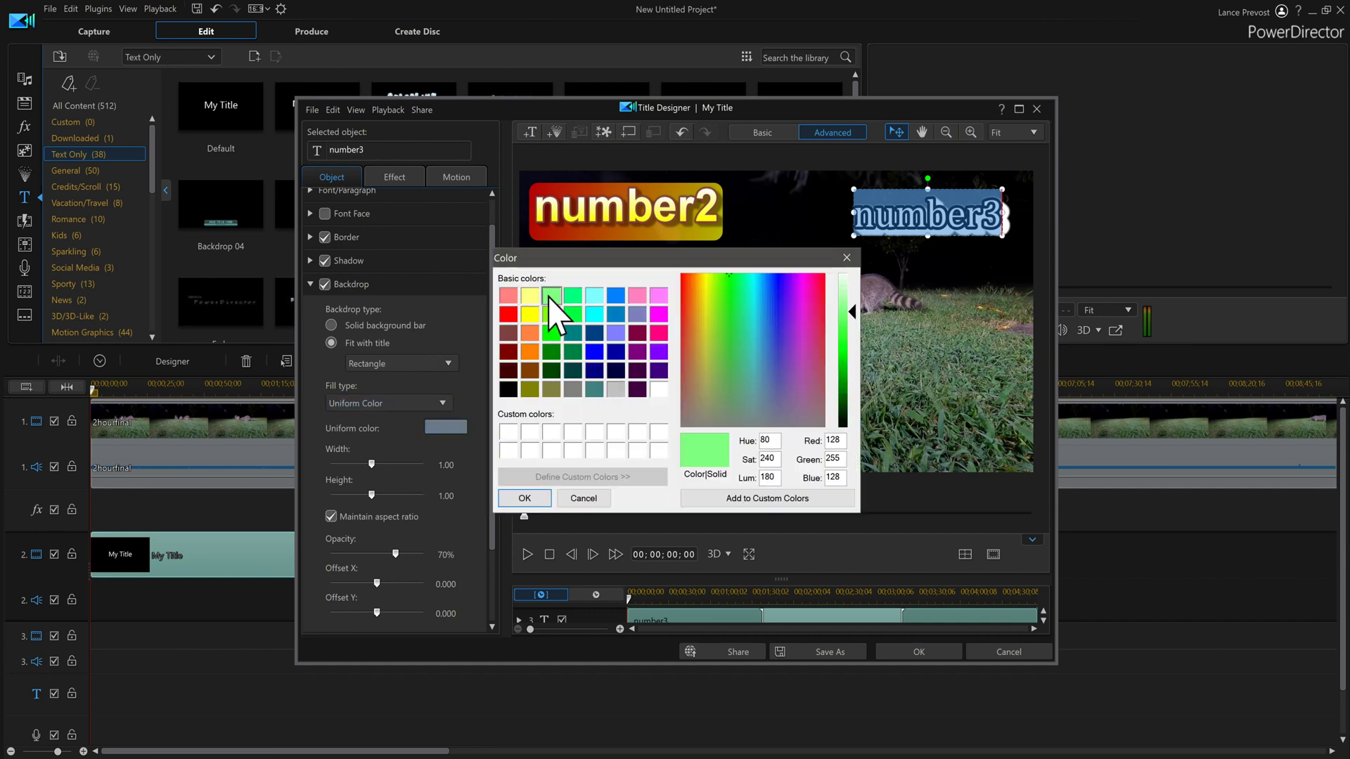
left_click(522, 499)
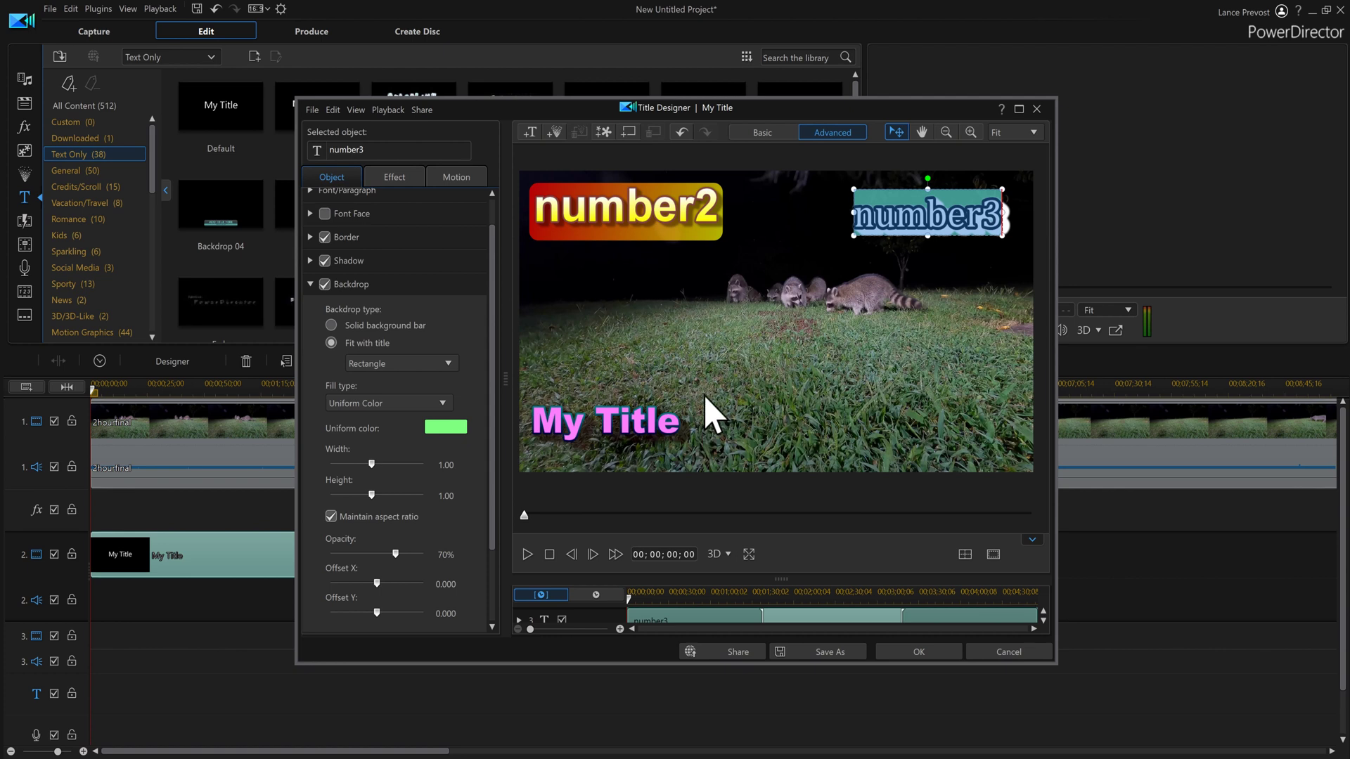
left_click(691, 439)
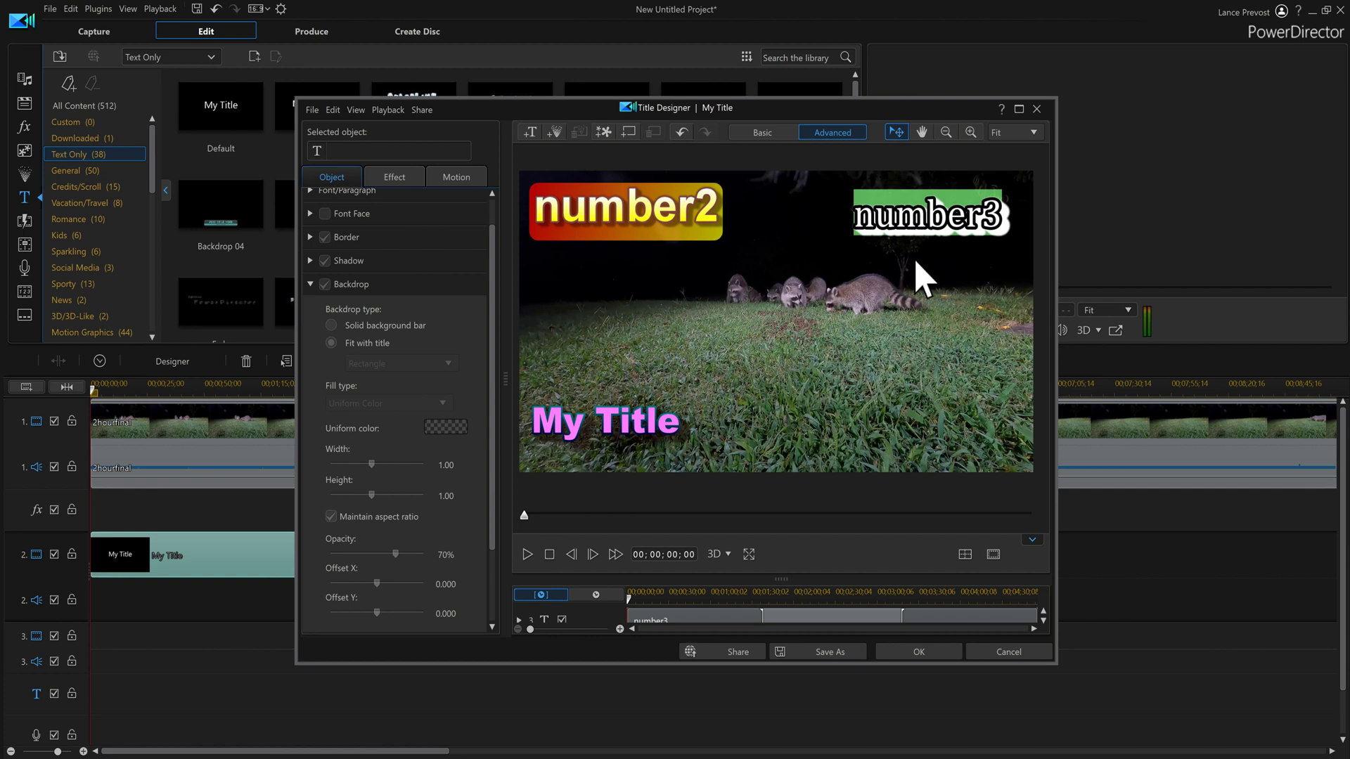
Enlarge the "number3" backdrop to a width and height of 1.46 with its aspect ratio maintained
left_click(893, 216)
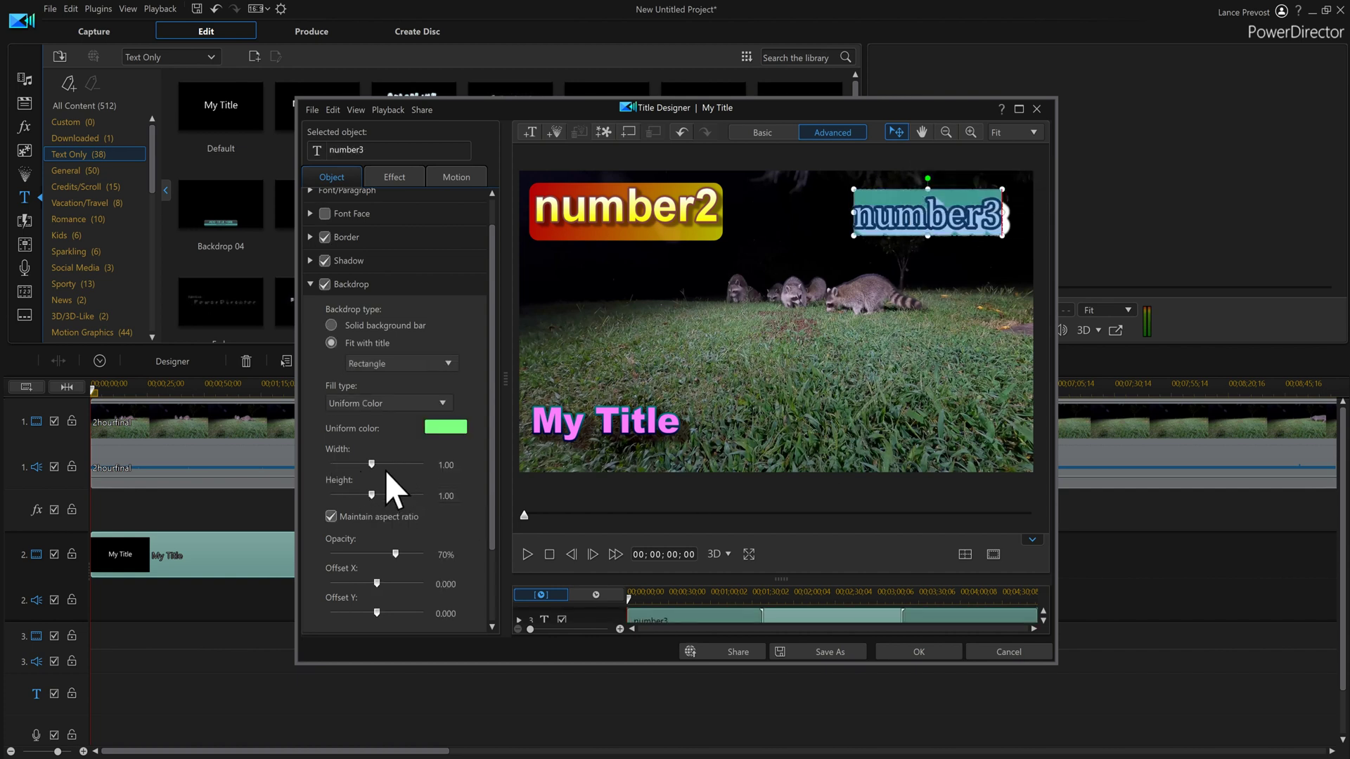
left_click(388, 465)
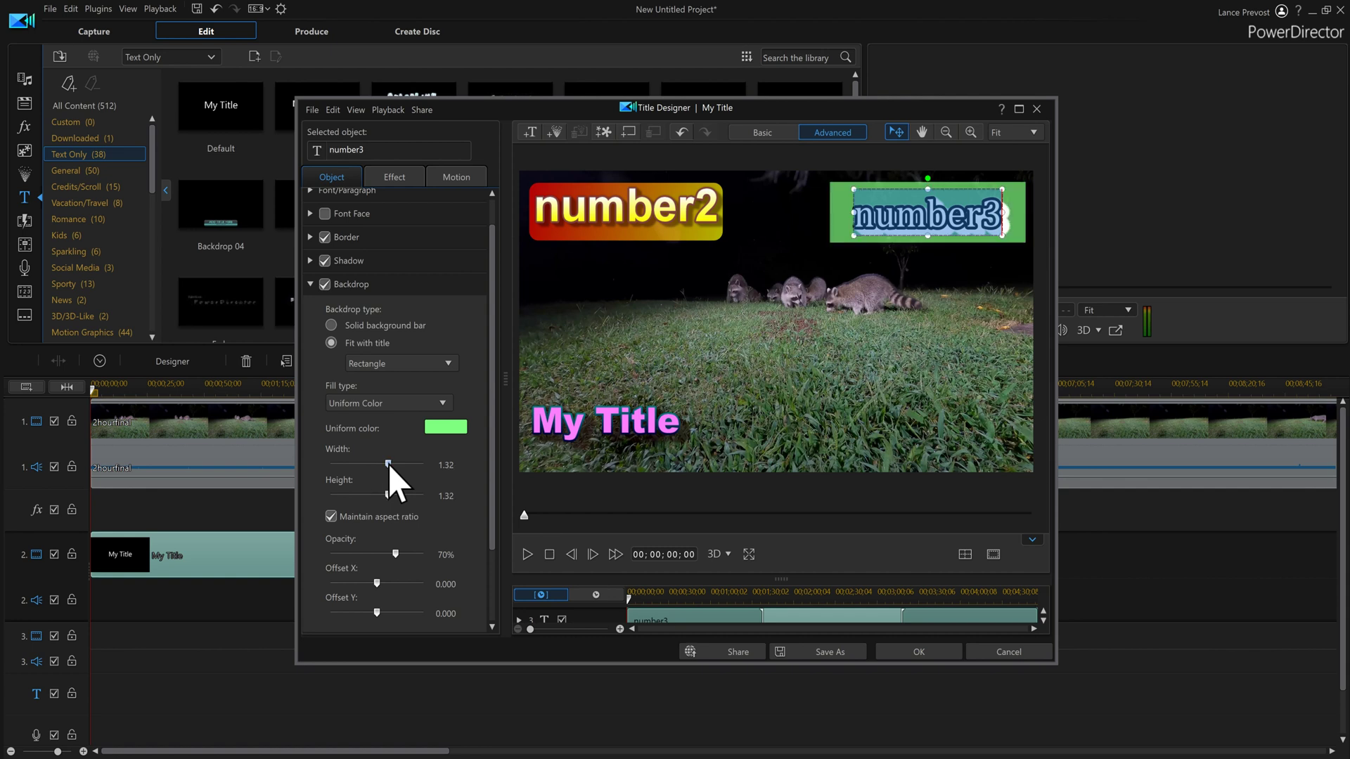
left_click_drag(386, 464, 380, 465)
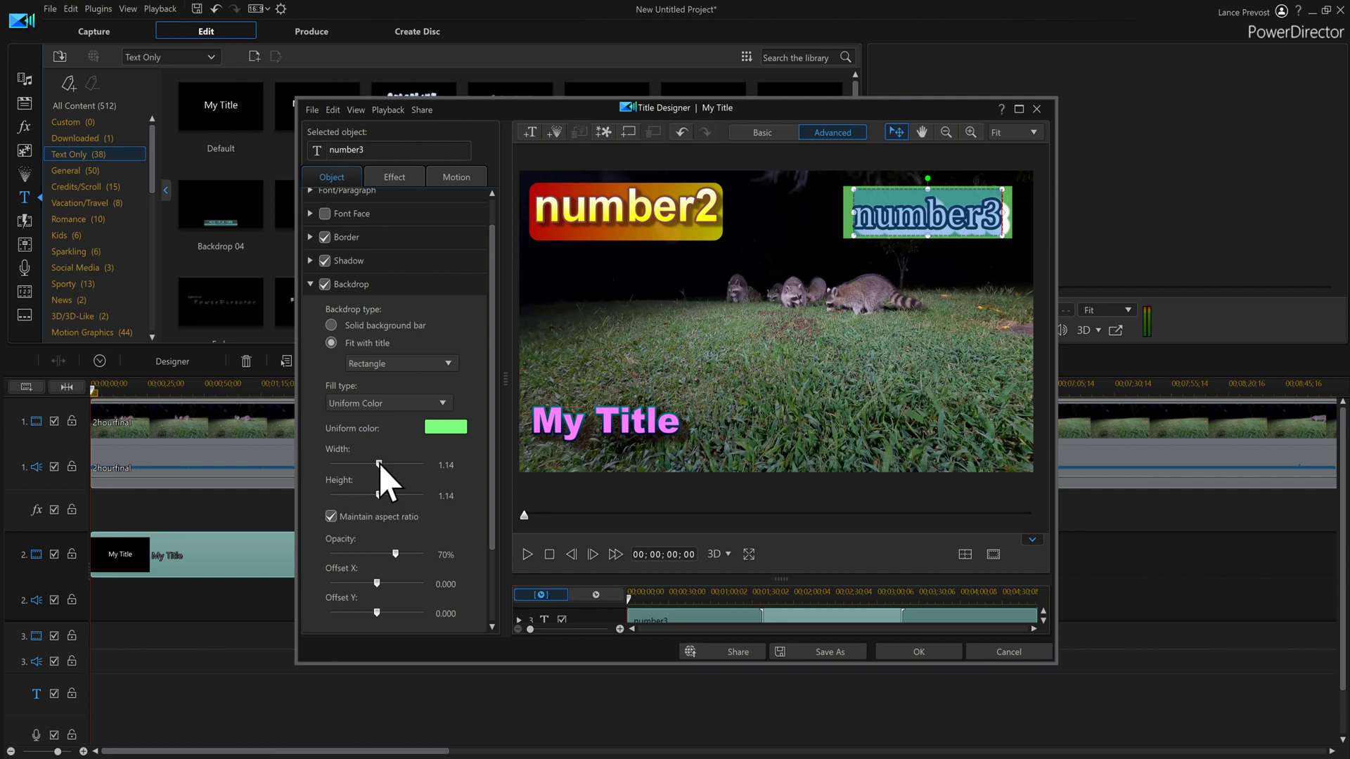
left_click_drag(380, 464, 395, 495)
left_click(859, 365)
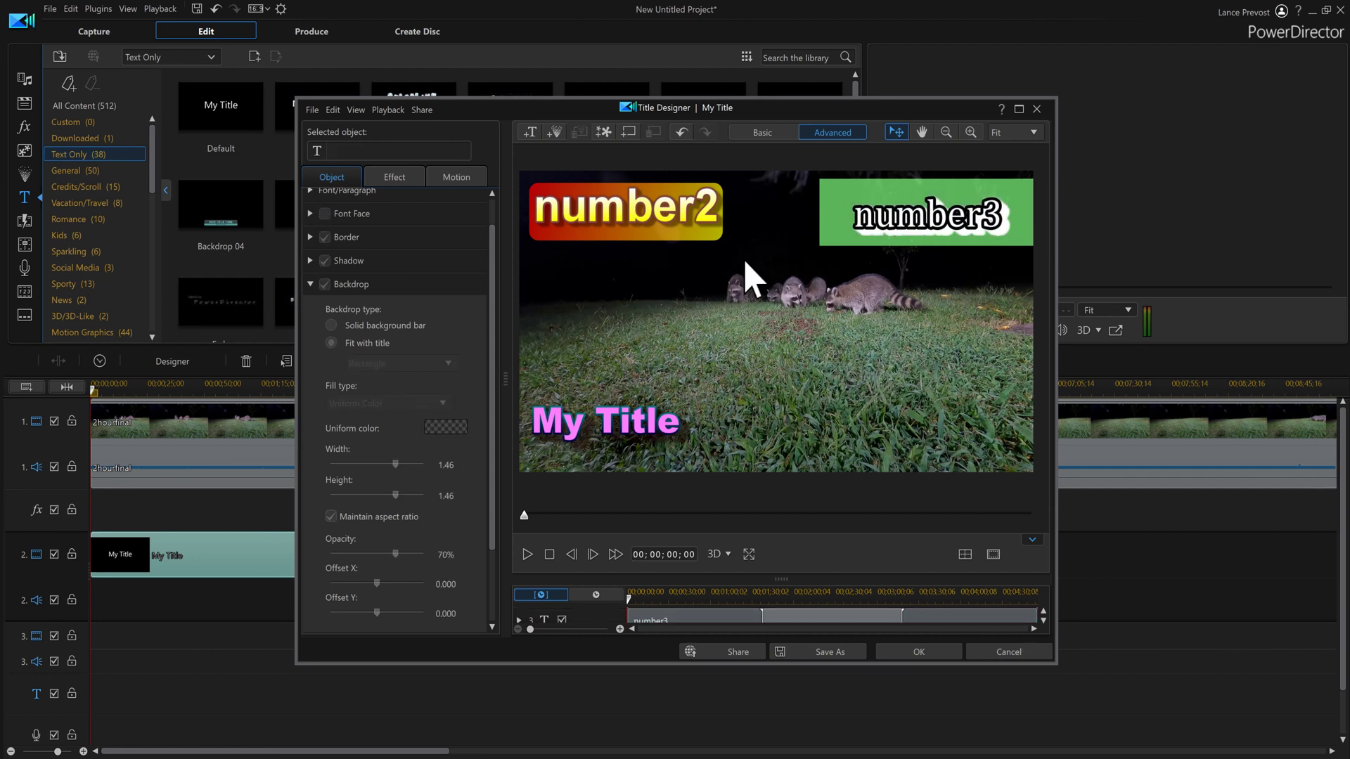
Lower the opacity of the "number3" backdrop to 40%
left_click(927, 217)
double_click(928, 217)
left_click(930, 216)
key("ctrl+a")
scroll(348, 481, "down", 3)
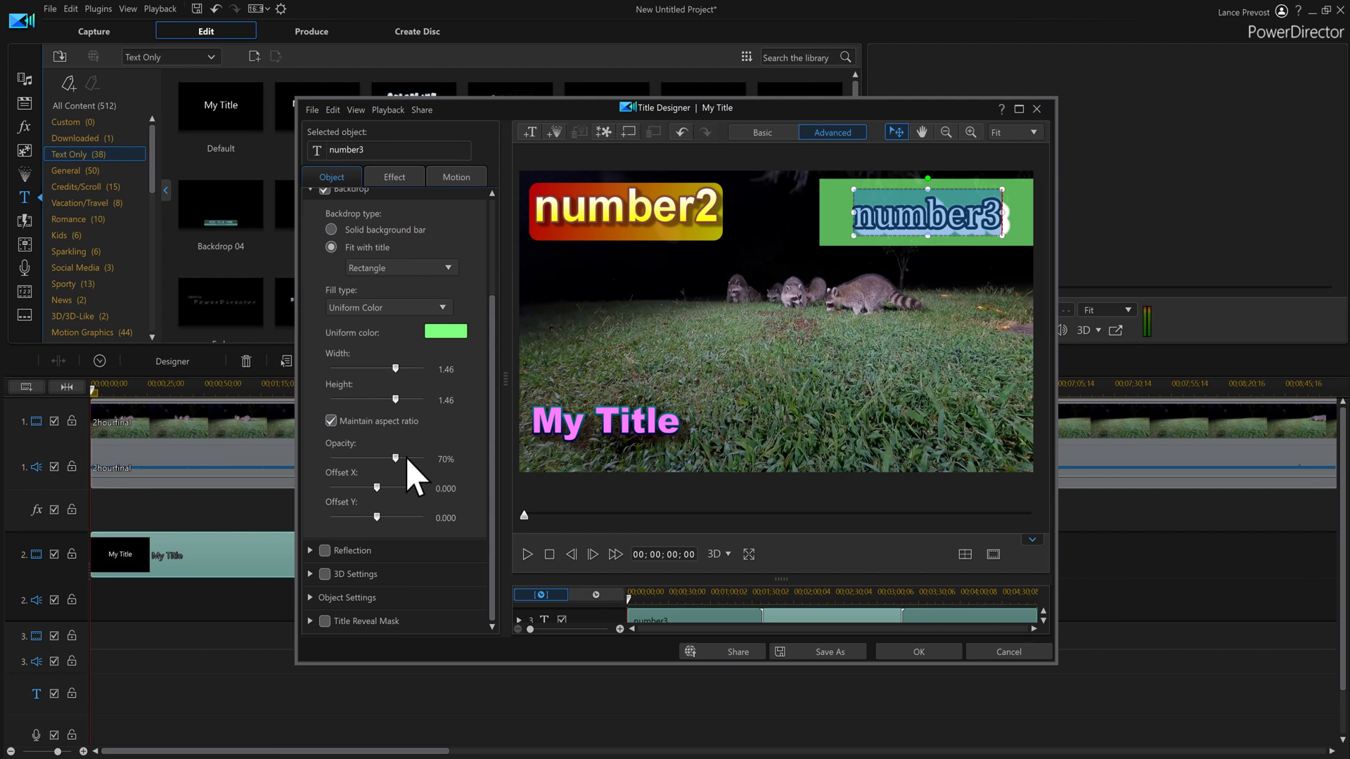
left_click_drag(385, 456, 367, 454)
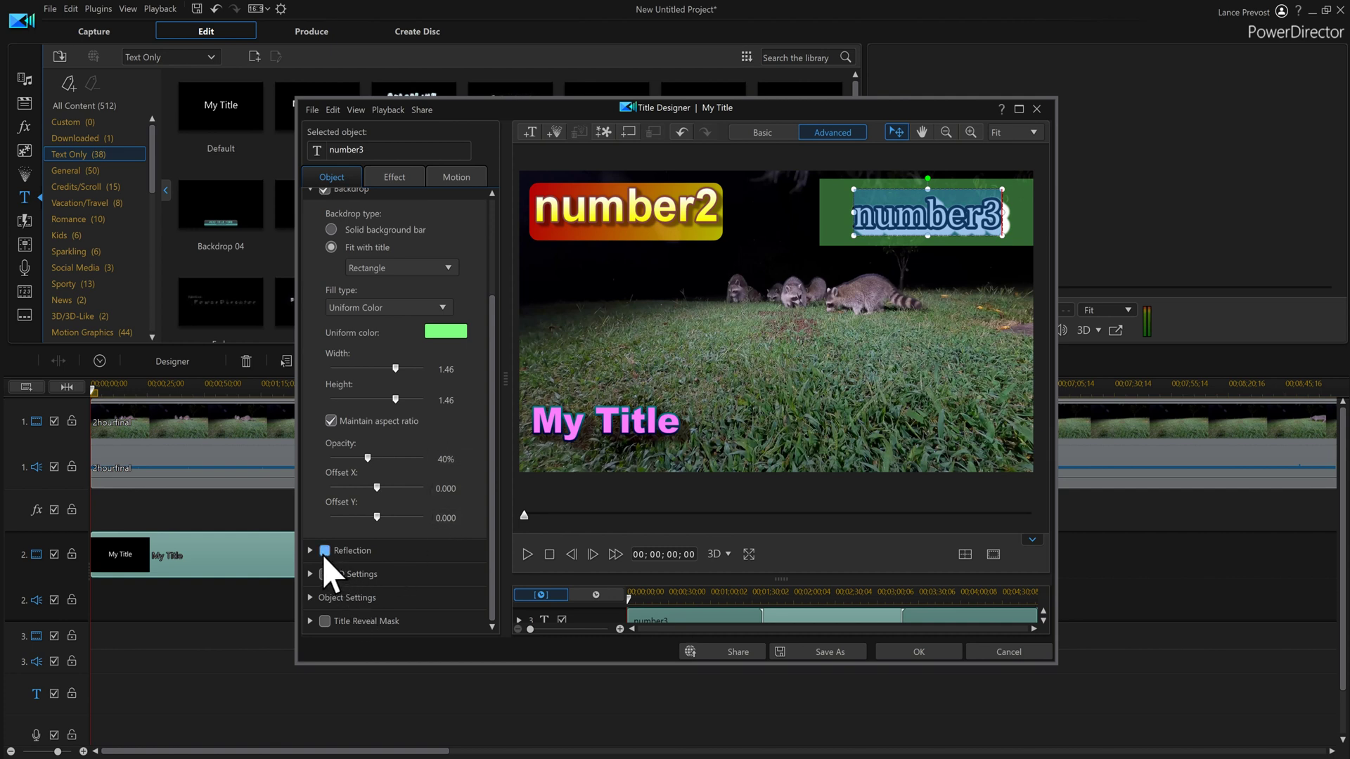
Collapse the backdrop settings, try a reflection on the "number3" text, and turn it off again
scroll(331, 253, "up", 2)
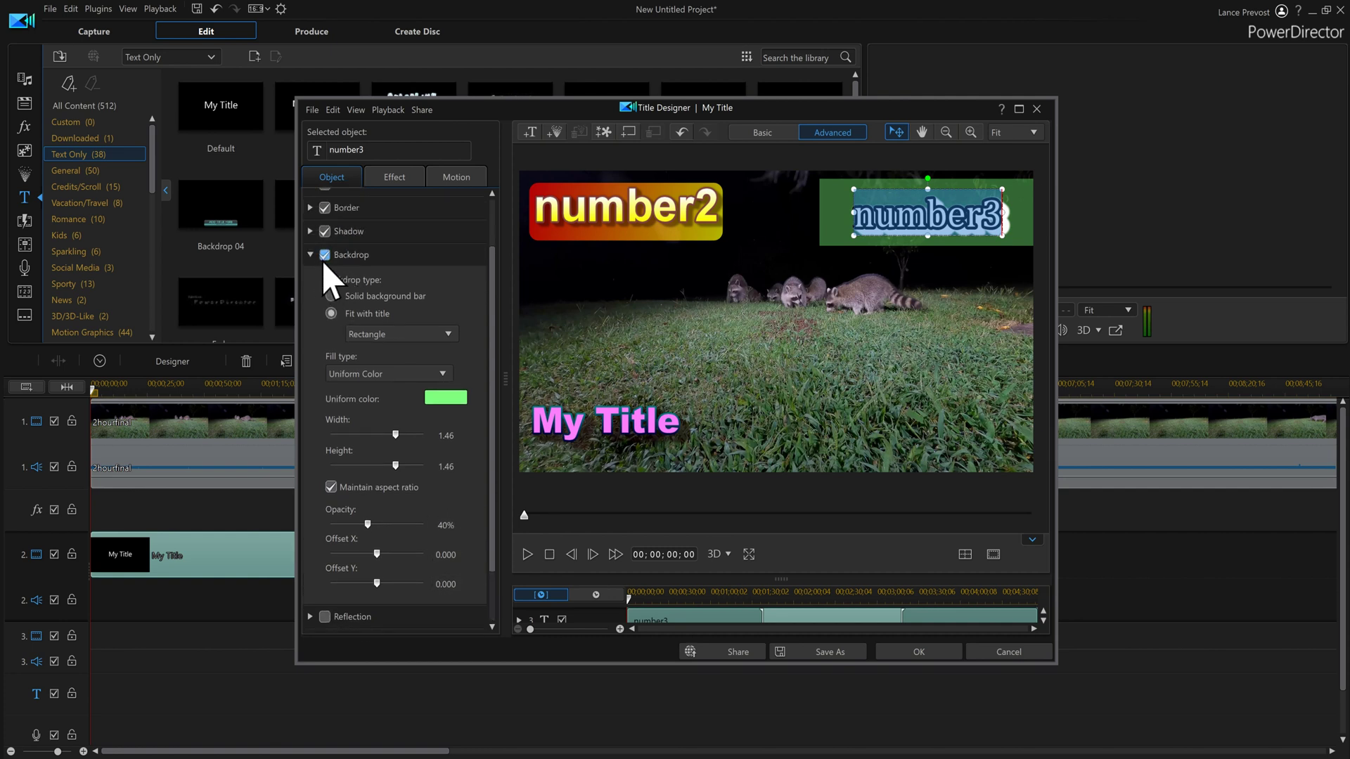
left_click(311, 256)
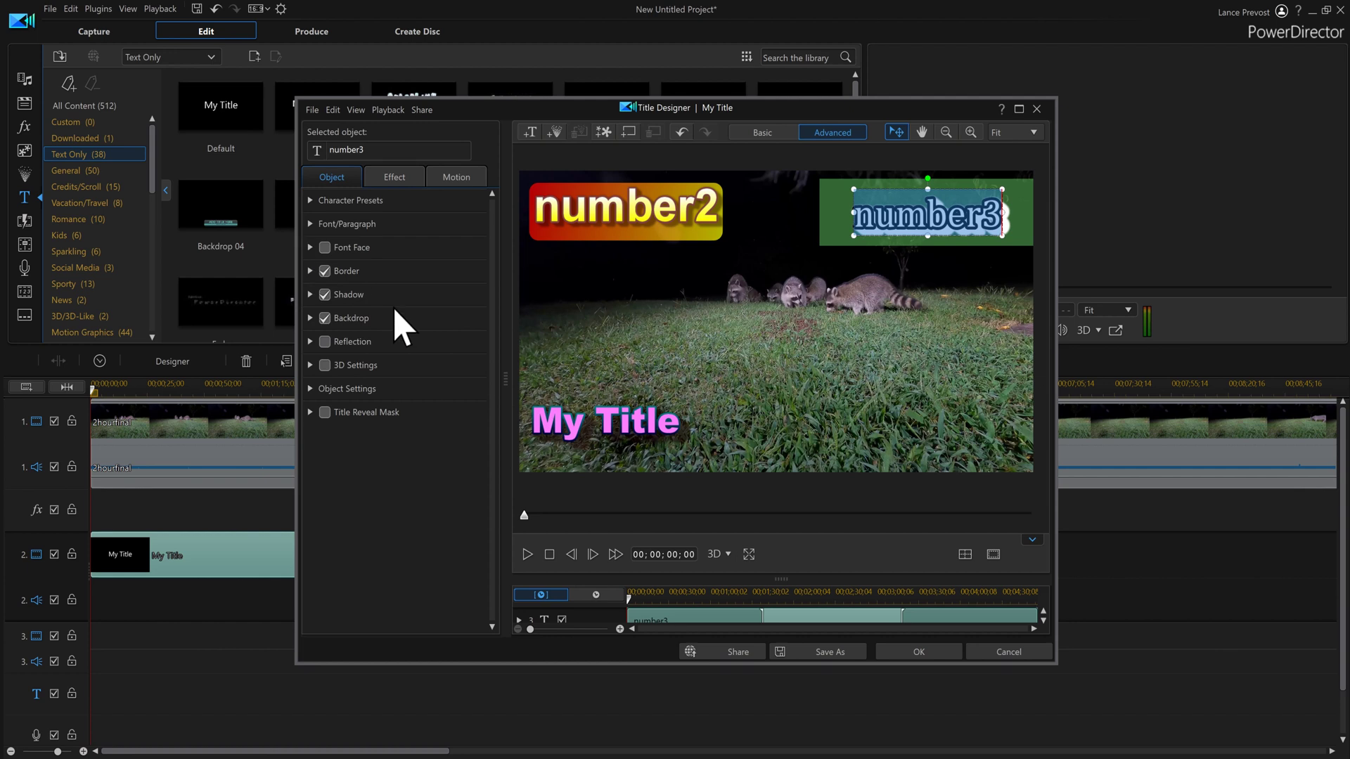
left_click(325, 342)
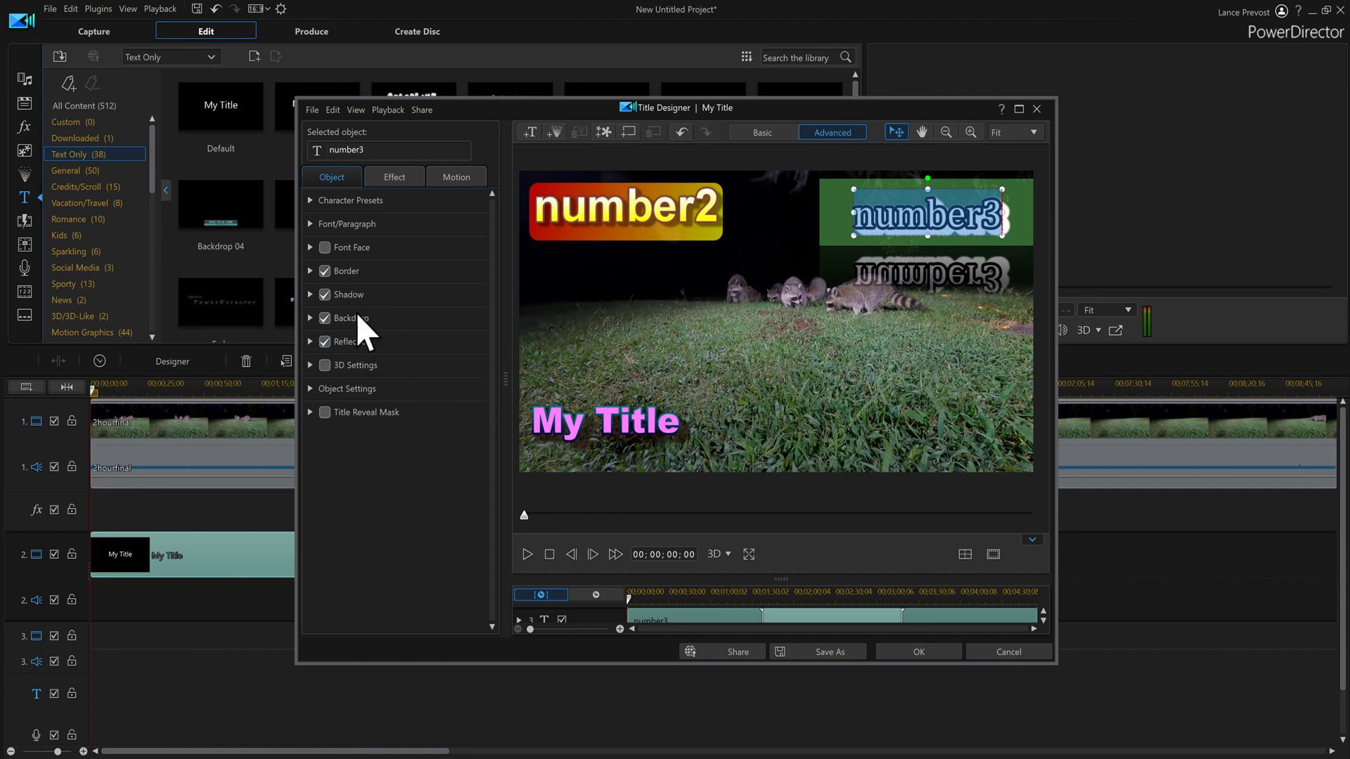
left_click(325, 343)
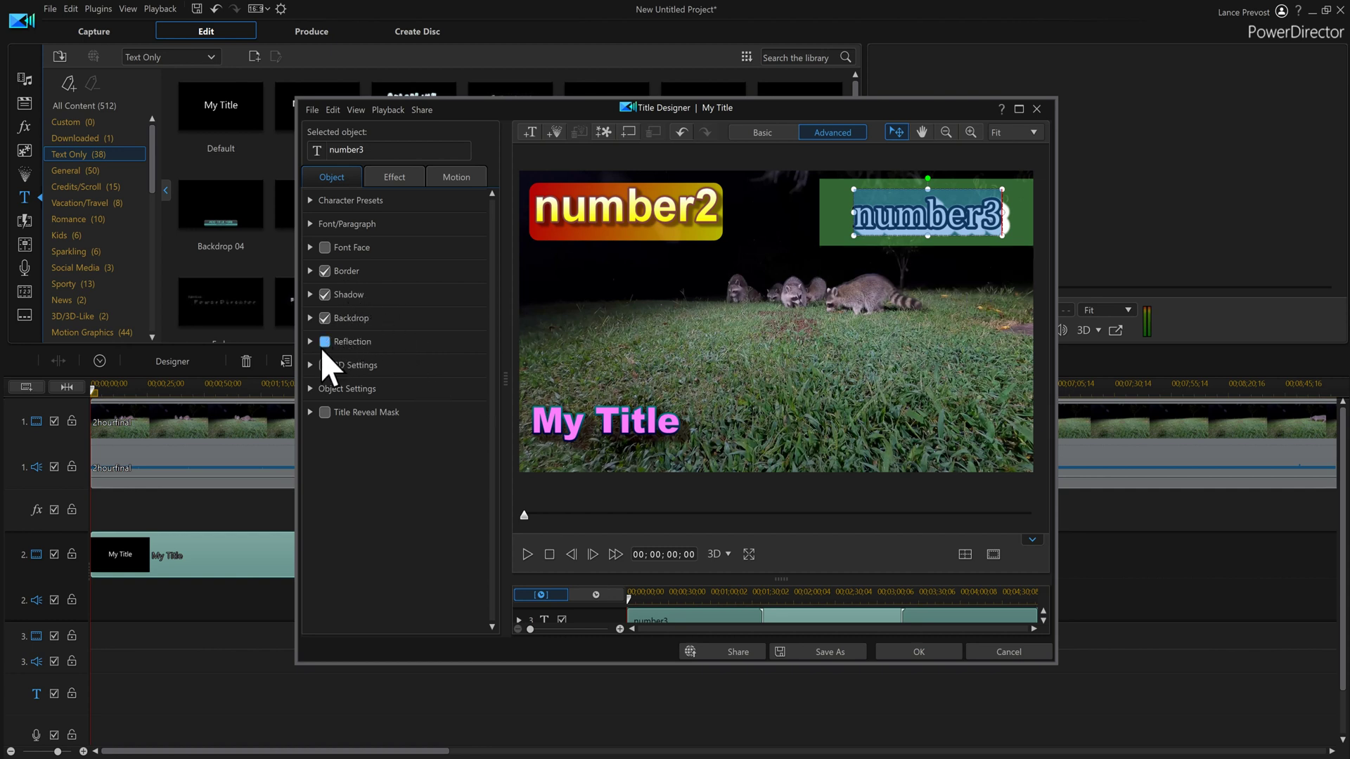
Move the "My Title" text down to the lower edge of the video frame and enable its reflection
left_click(626, 420)
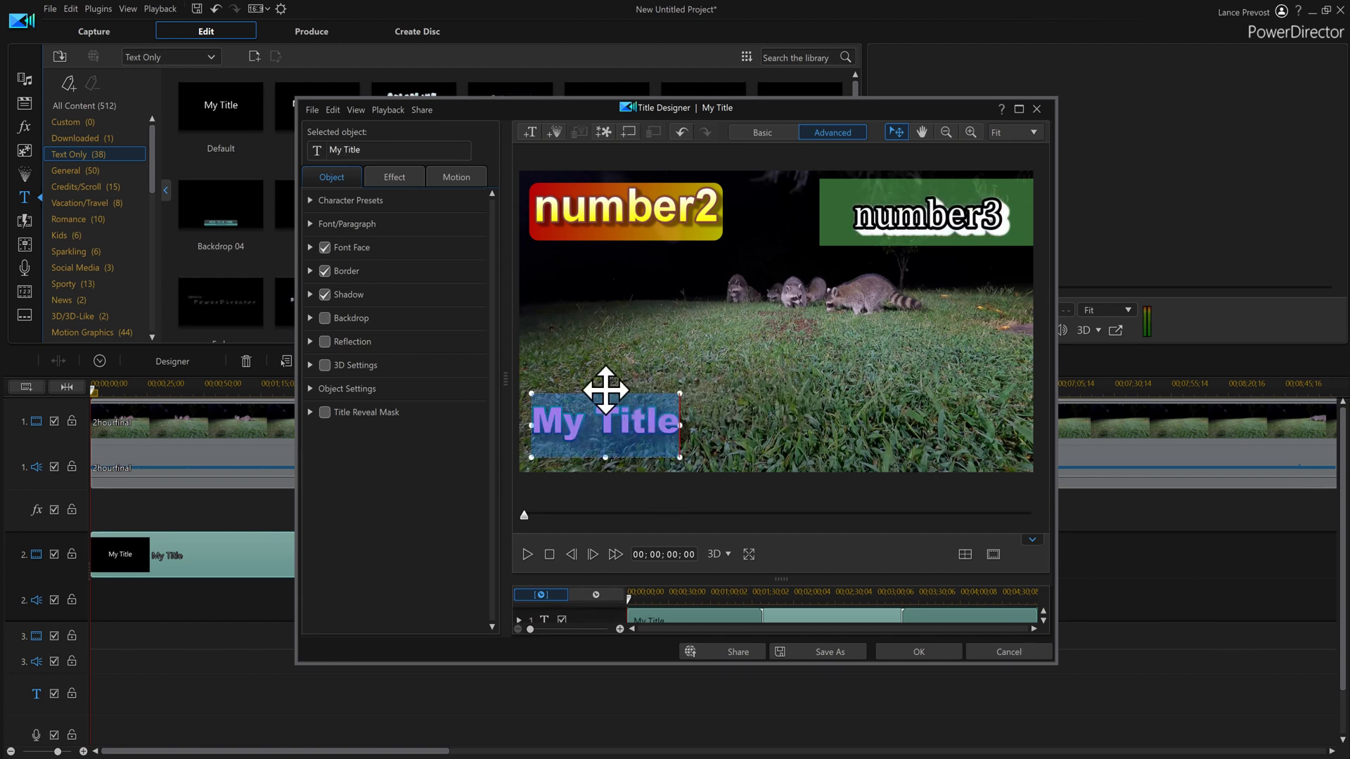
left_click_drag(605, 390, 610, 420)
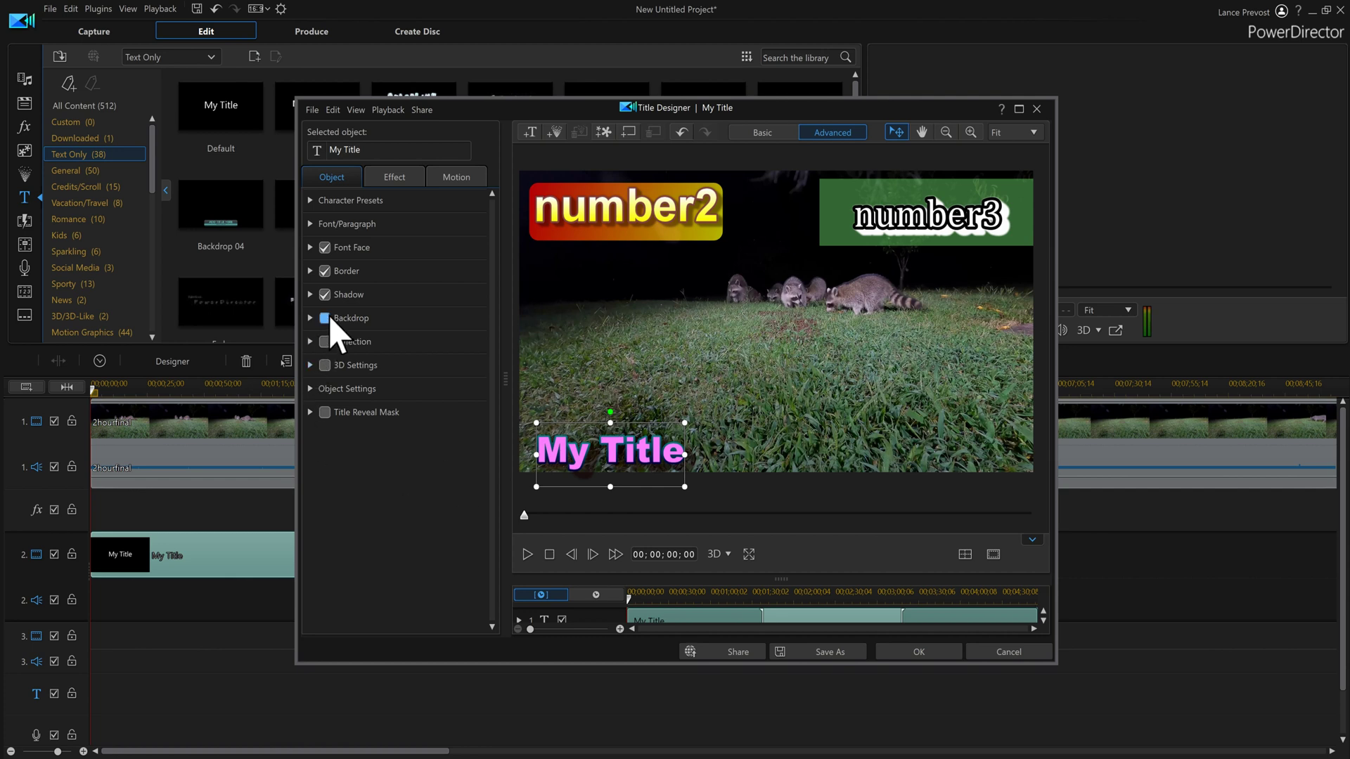
left_click(325, 342)
left_click(761, 402)
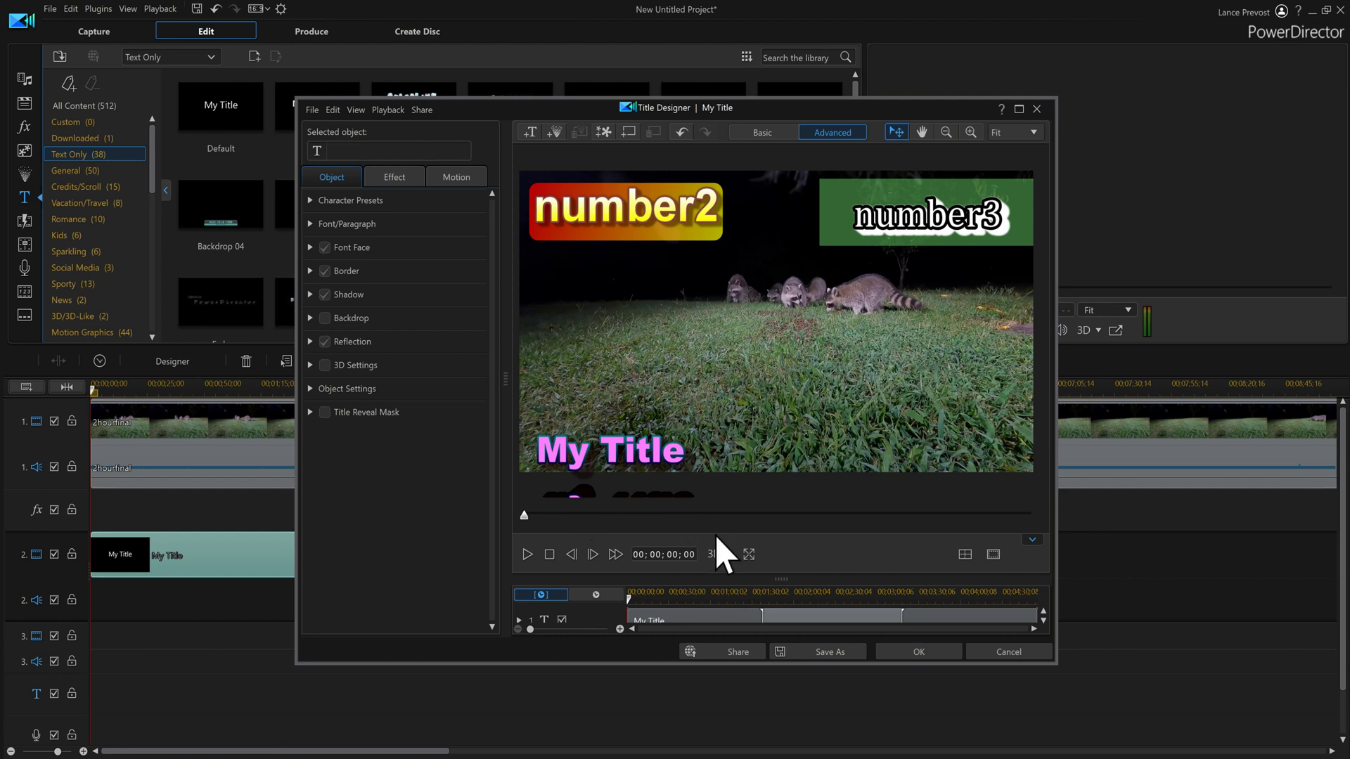
Move the "My Title" text up to about X 0.186, Y 0.719 and look over its object settings
left_click(628, 461)
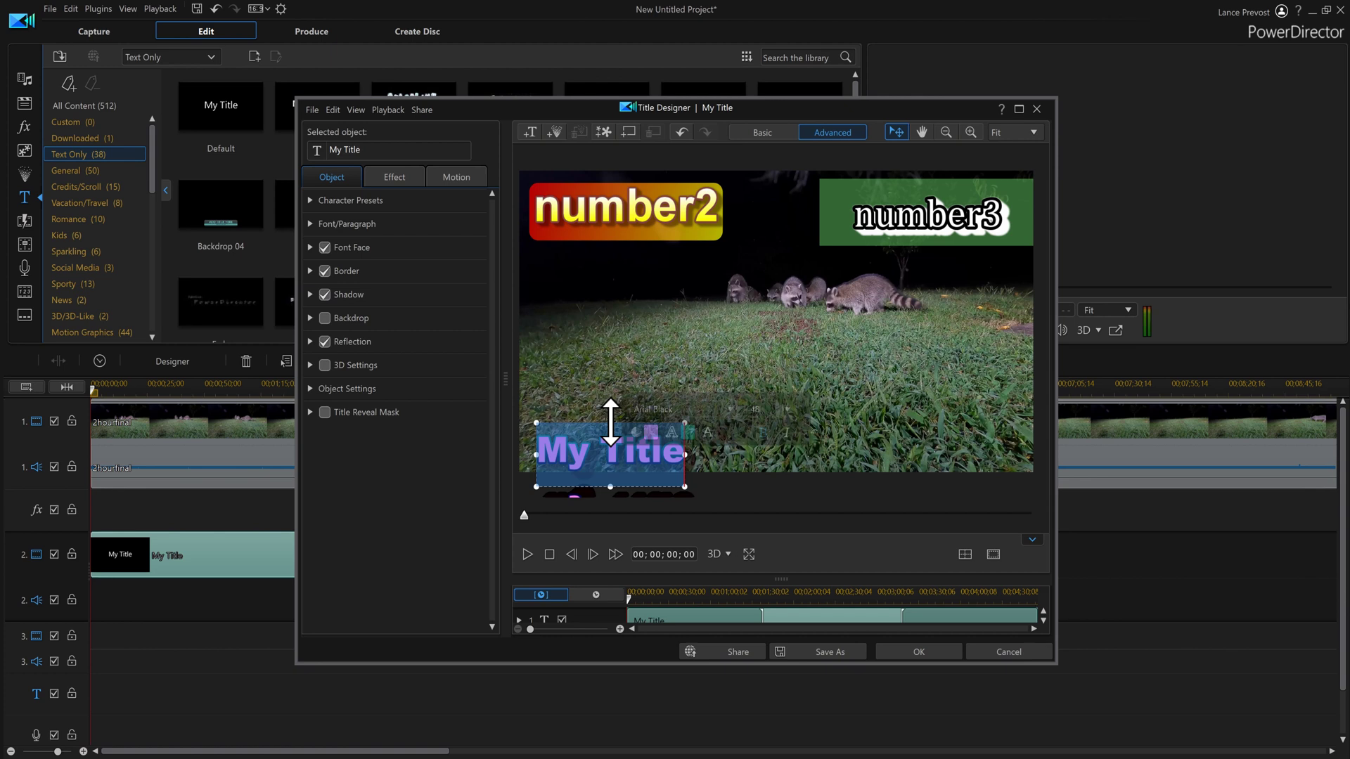
left_click_drag(609, 415, 615, 352)
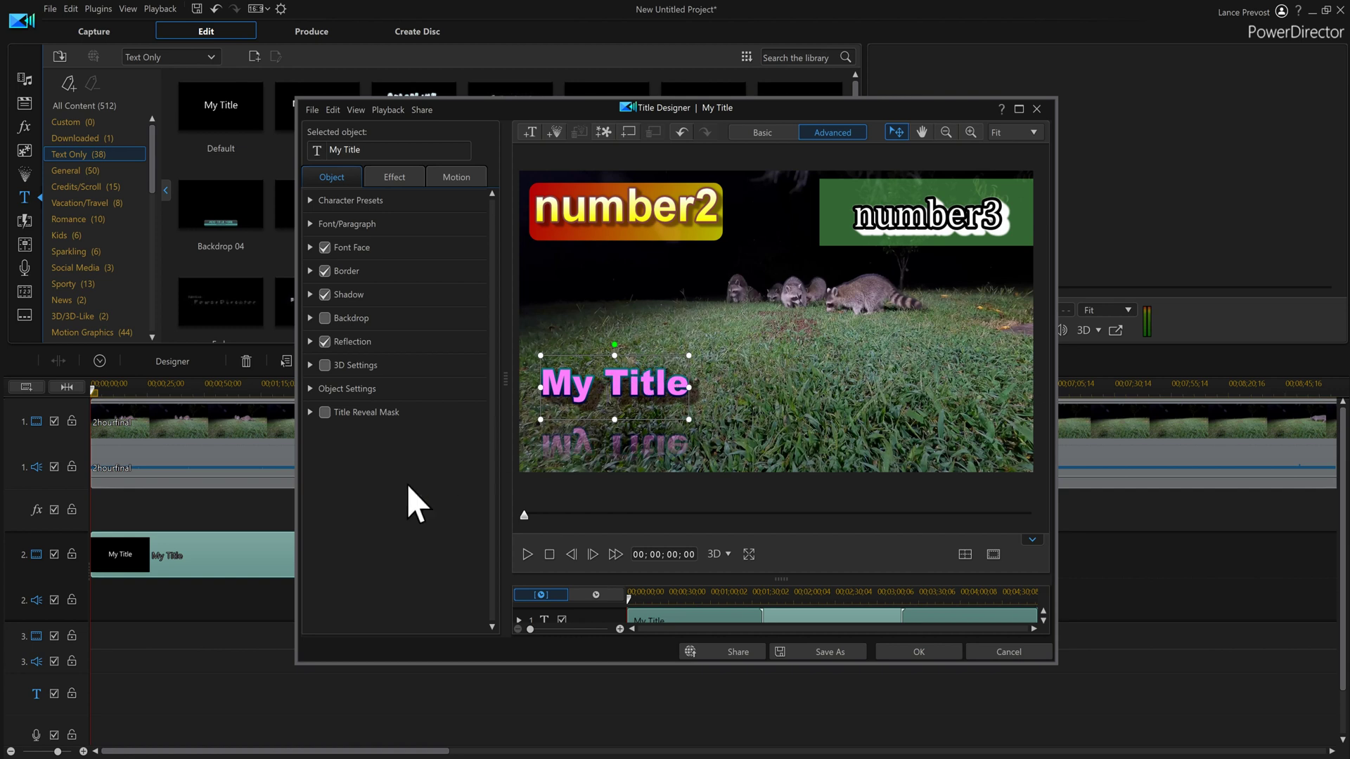
left_click(309, 389)
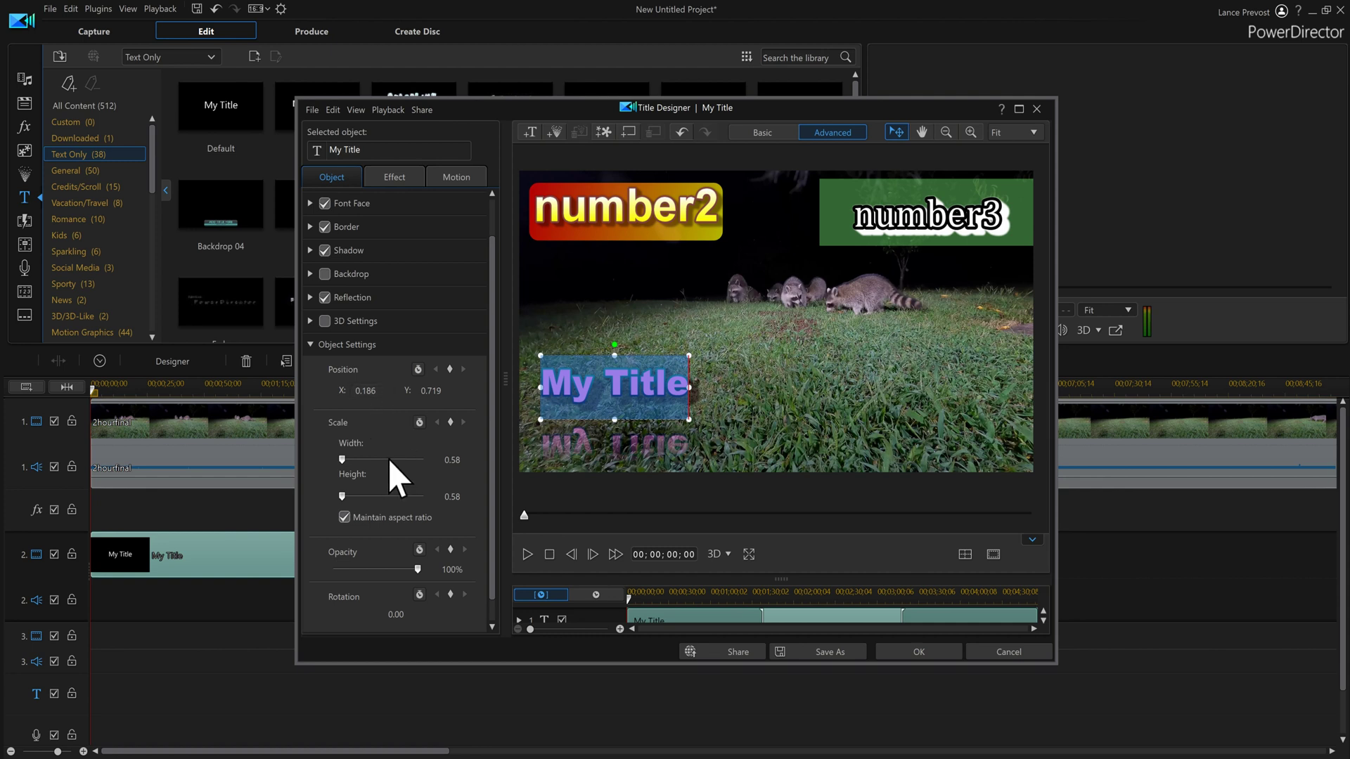
scroll(390, 460, "down", 1)
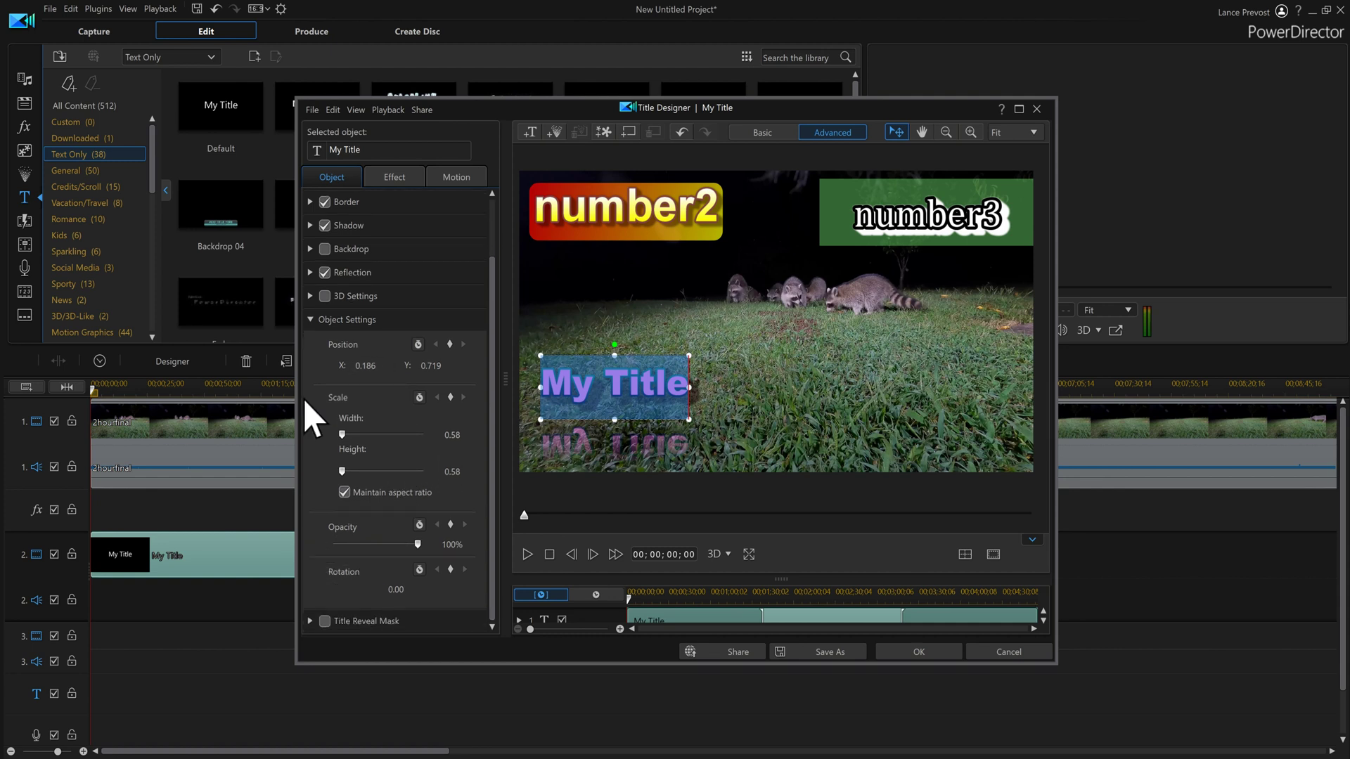
left_click_drag(421, 550, 441, 531)
scroll(471, 443, "up", 2)
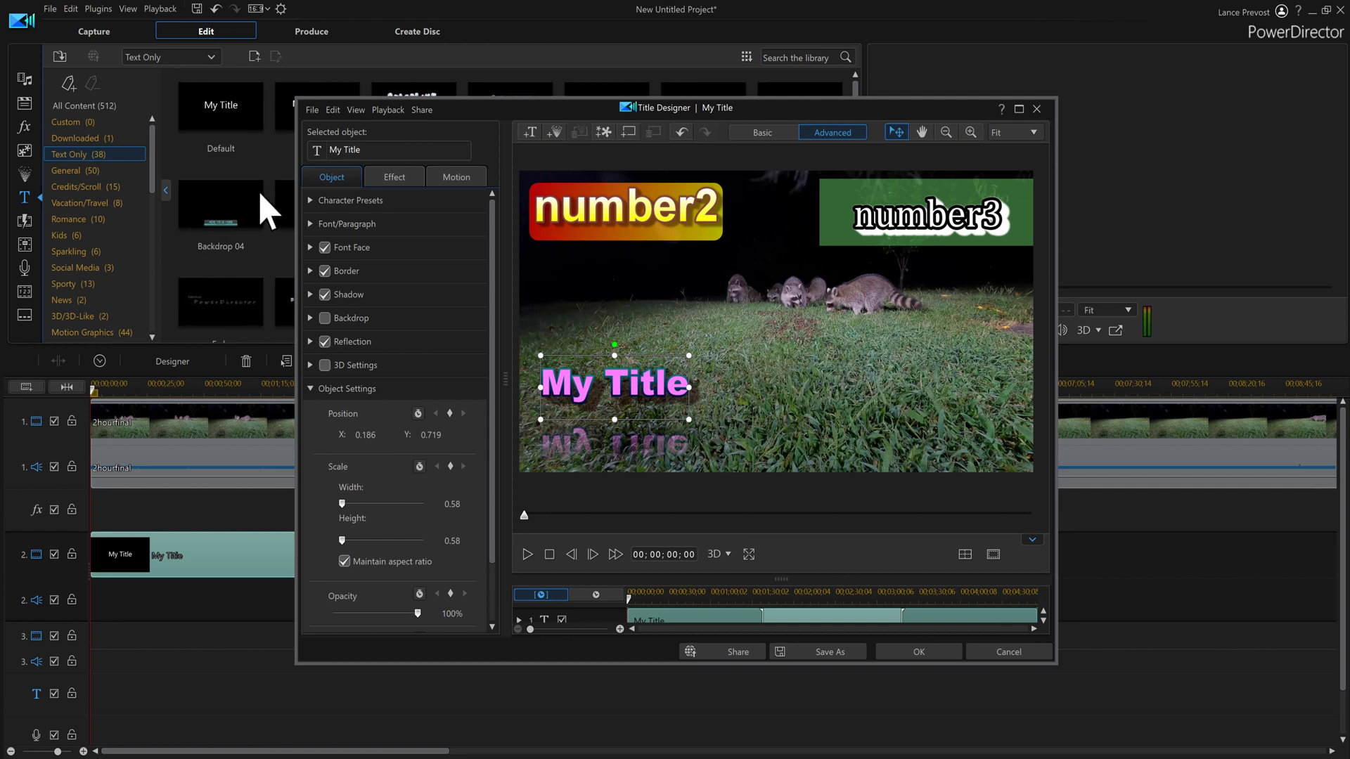
Apply the Balloon starting effect to the "number2" text and accept the removal of its backdrop
left_click(410, 184)
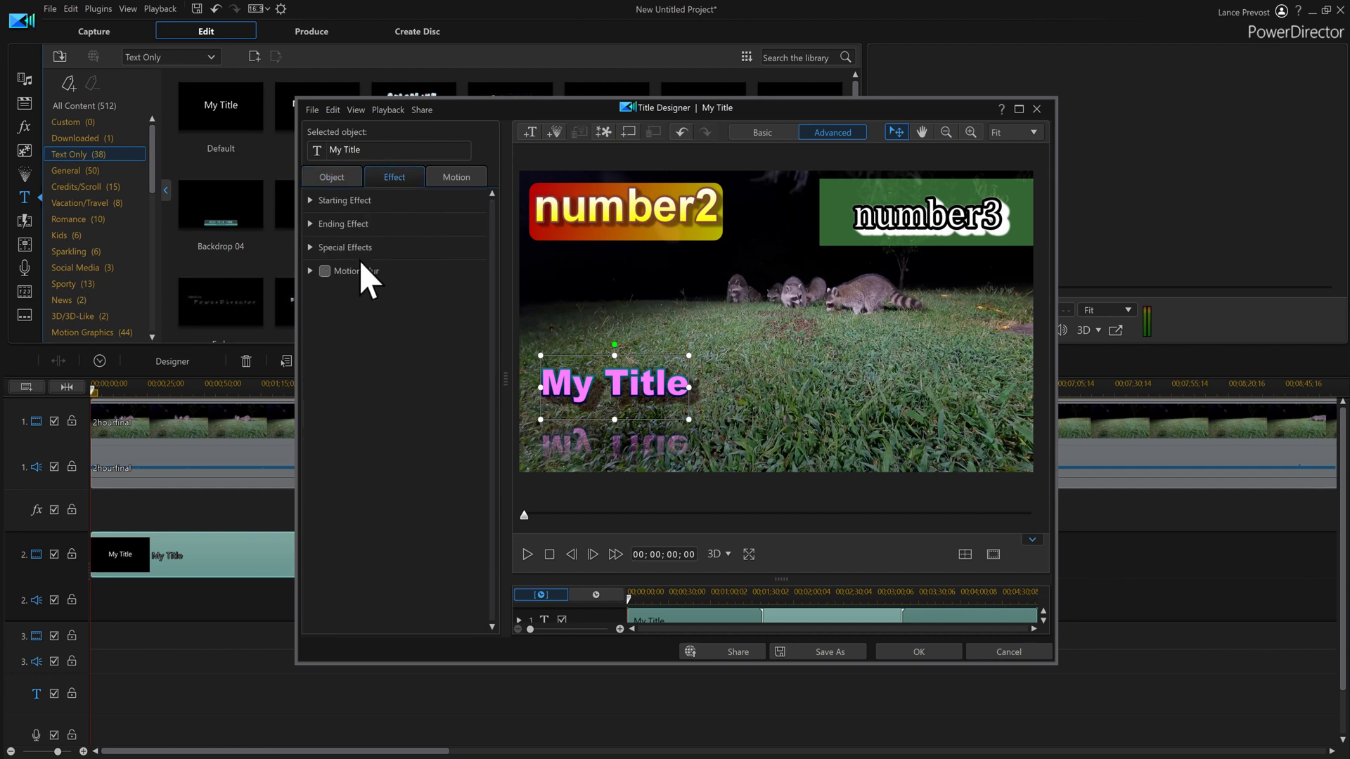
left_click(613, 204)
left_click(310, 201)
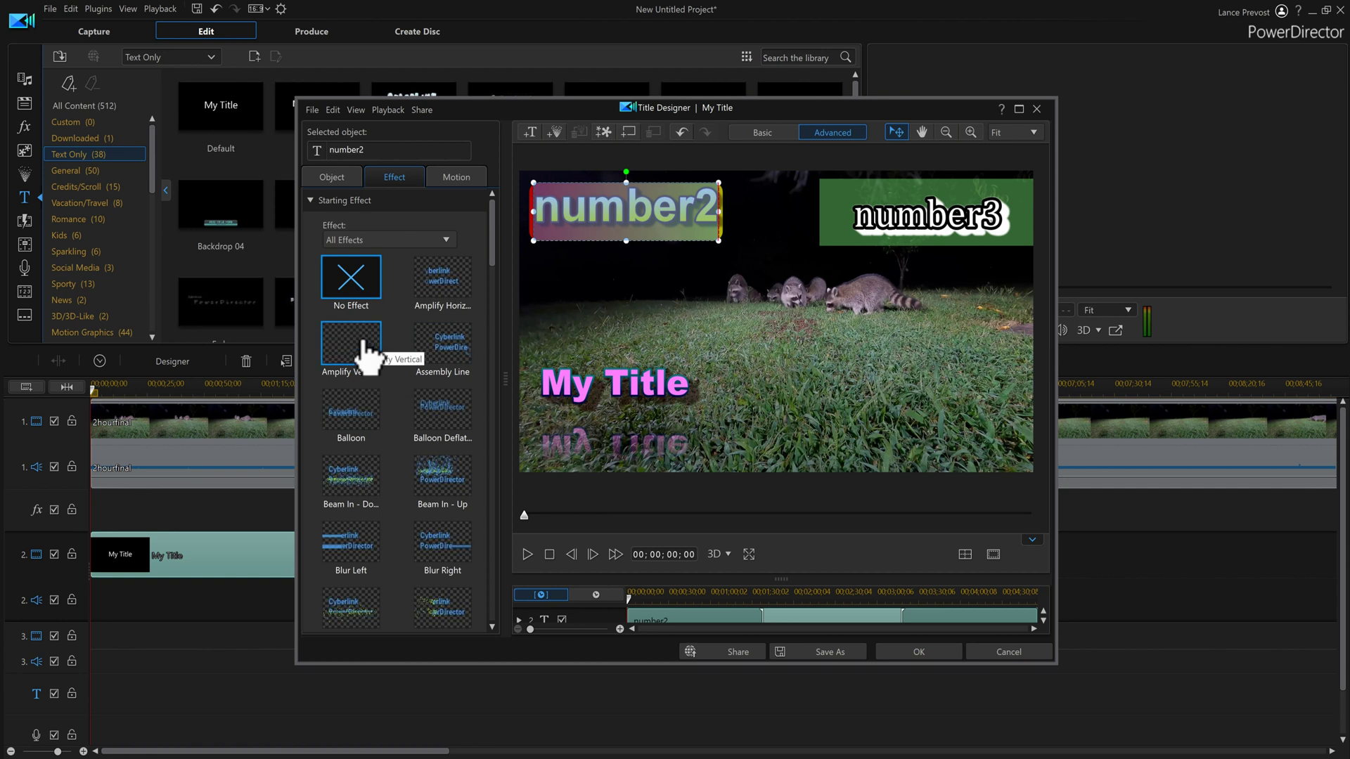
left_click(354, 427)
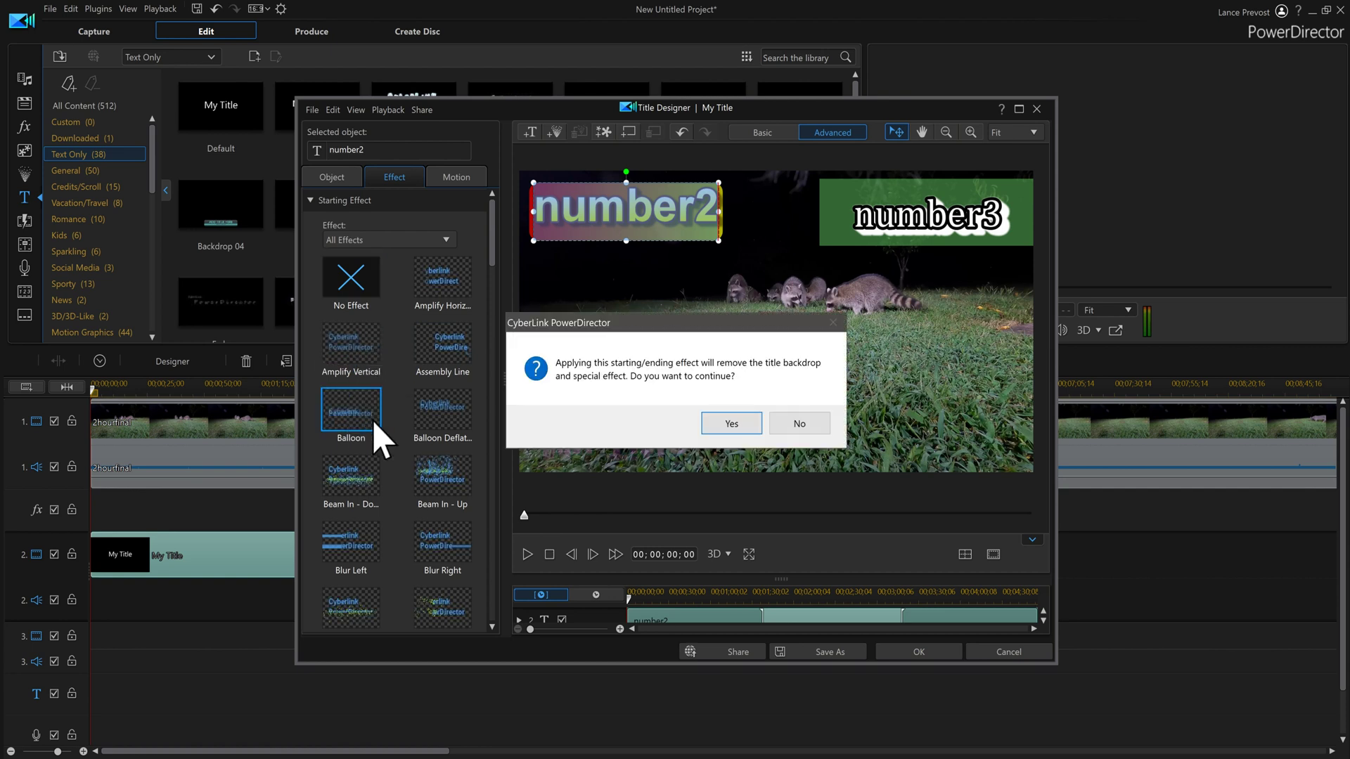
left_click(733, 425)
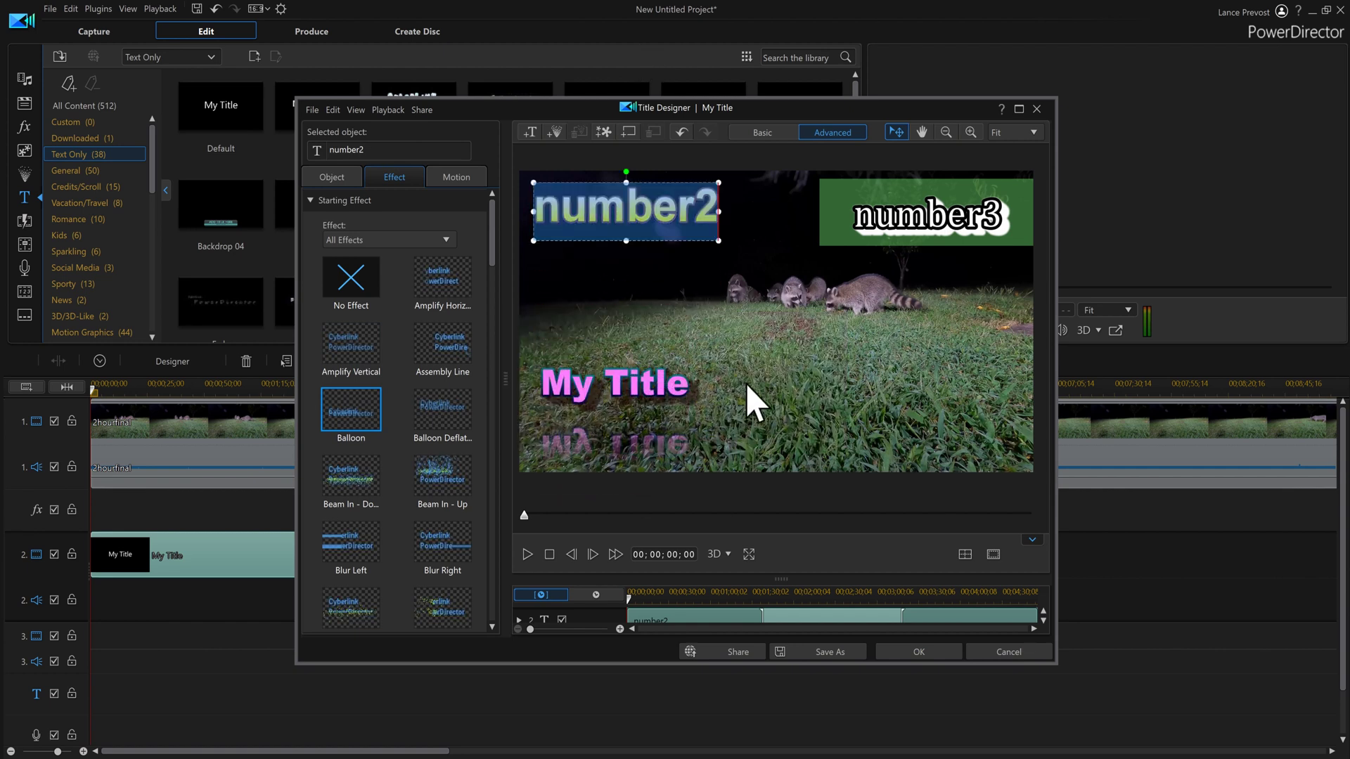
Preview the title animation briefly, pause it, and close the Title Designer keeping the changes
left_click(527, 559)
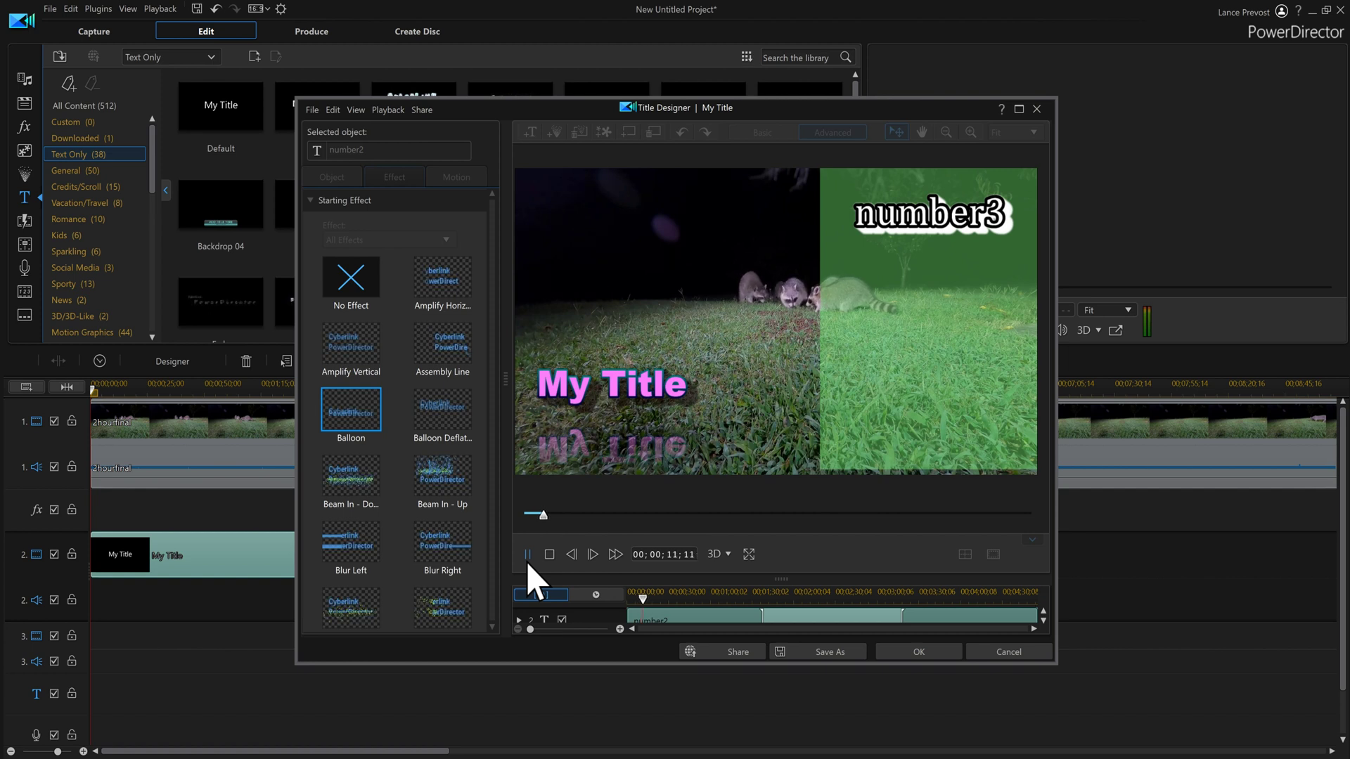
left_click(527, 561)
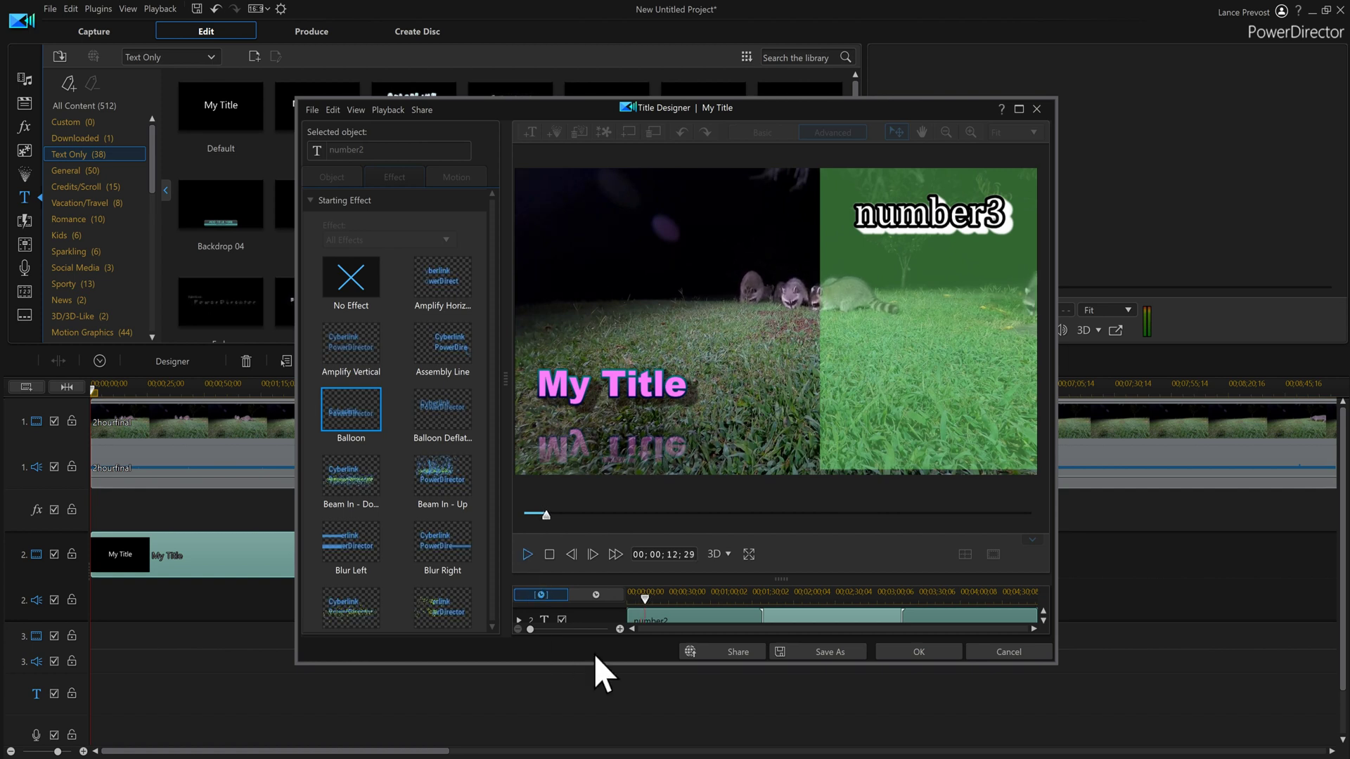
left_click(882, 647)
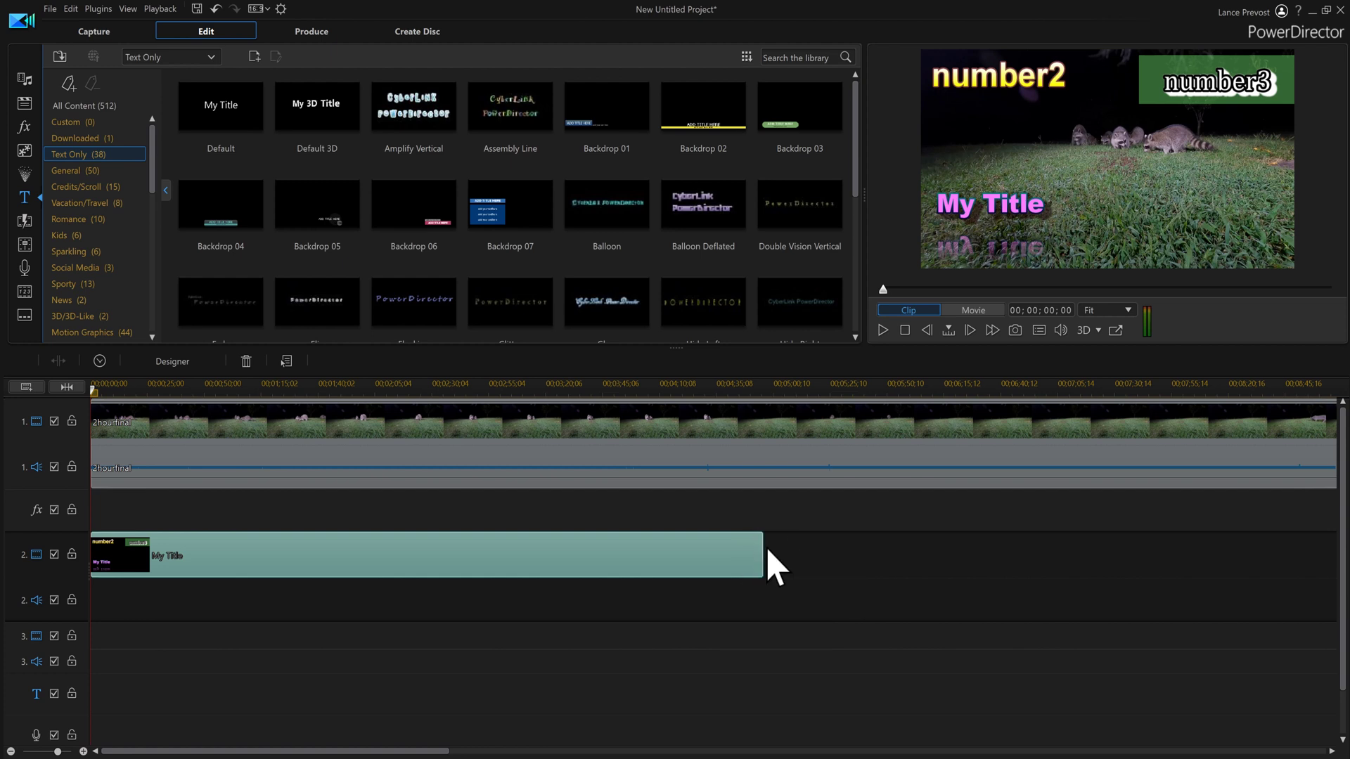
Shorten the title clip on track 2 to about 4 seconds and play it back over the video
left_click_drag(763, 553, 99, 567)
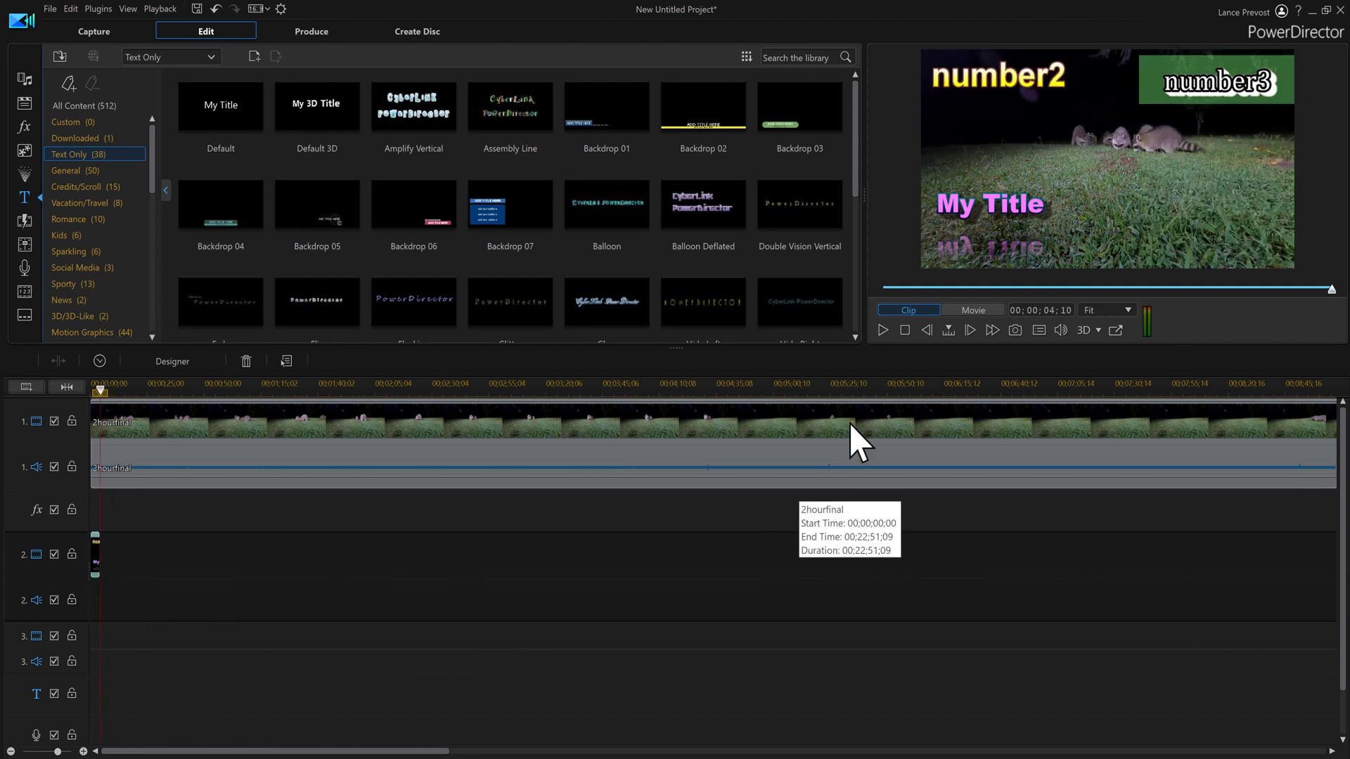
left_click(887, 336)
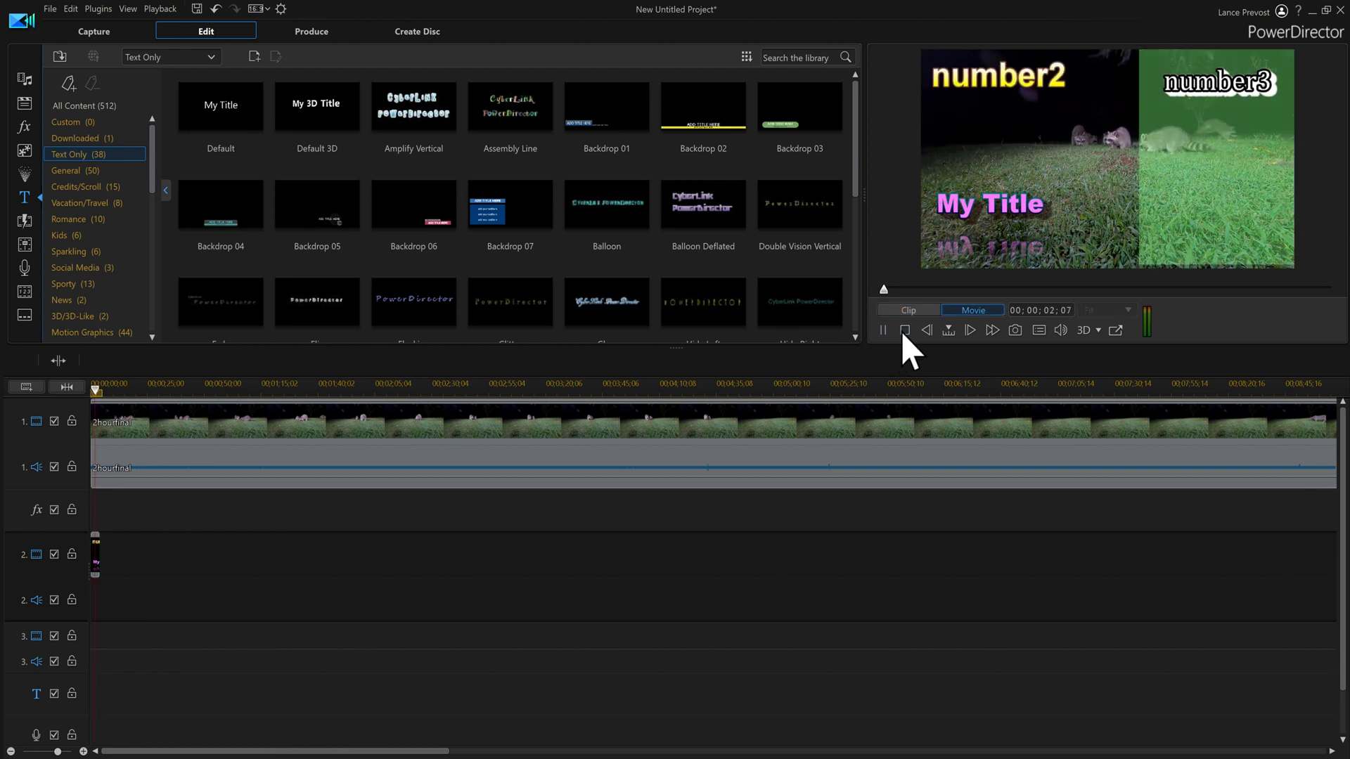
left_click(884, 332)
left_click(884, 332)
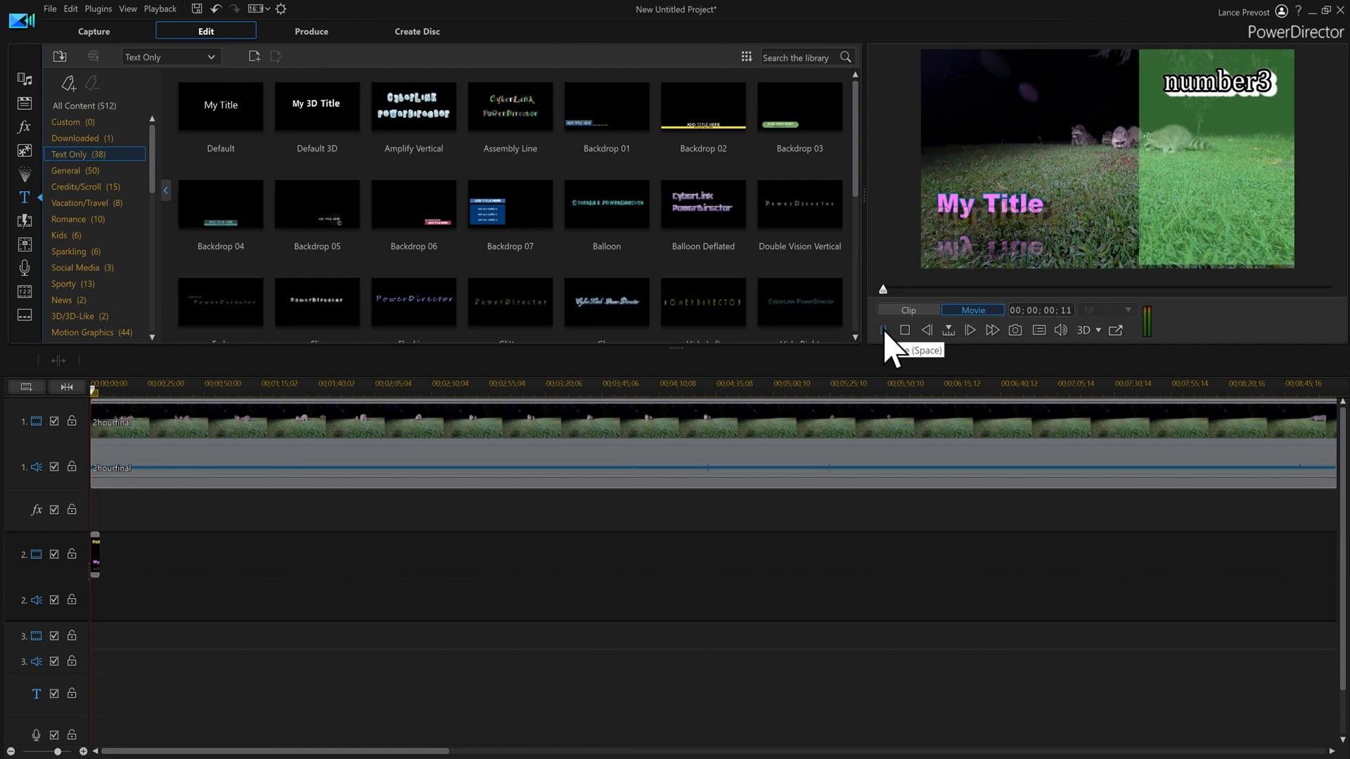
Reopen the title clip in the Title Designer and browse the starting and ending effects for the "My Title" text
left_click(95, 555)
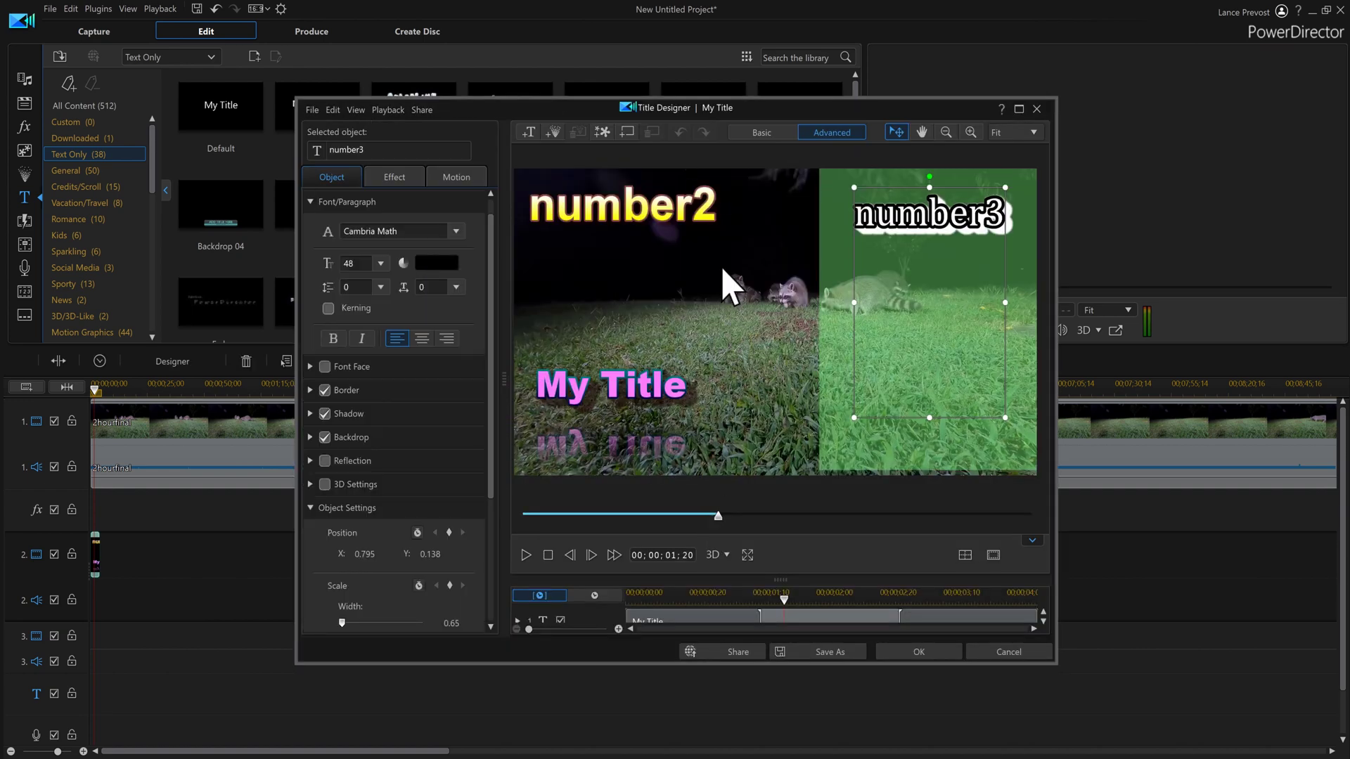
left_click(653, 397)
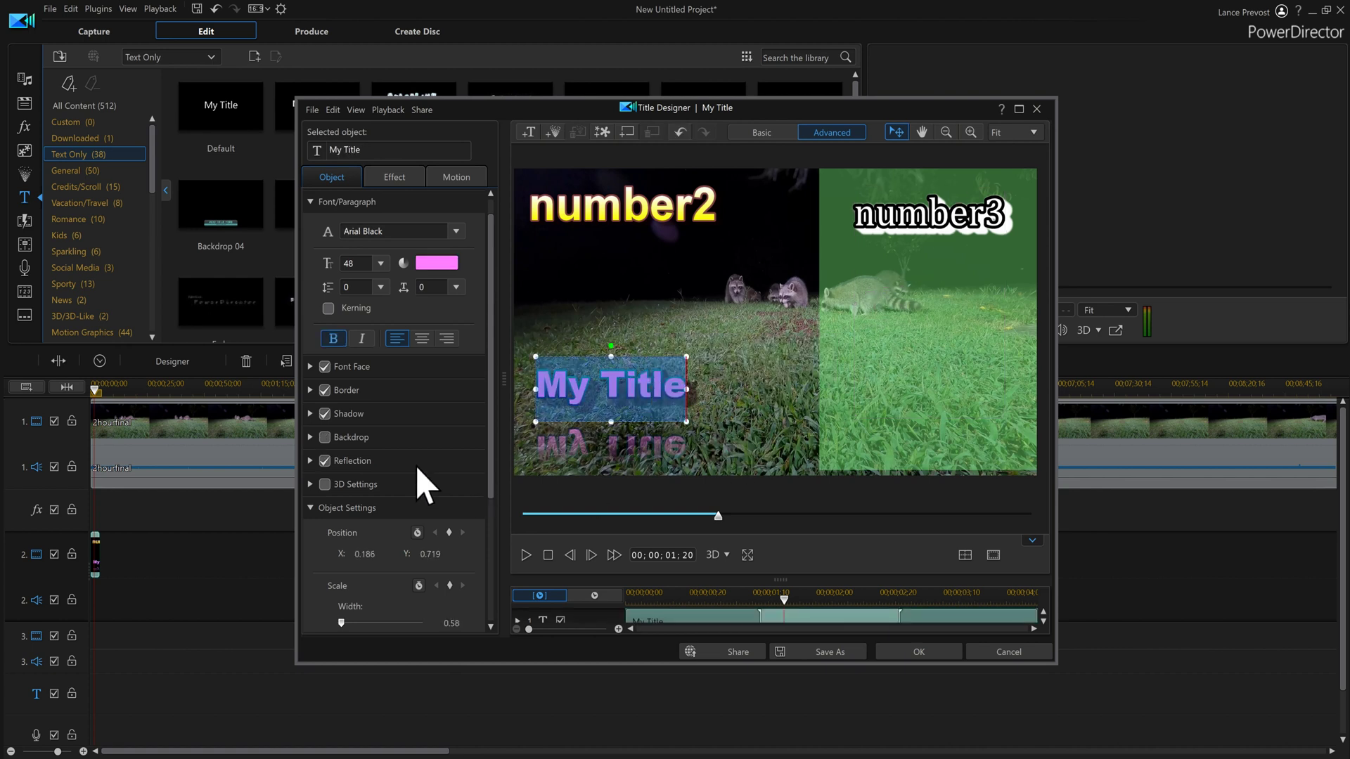
left_click(388, 182)
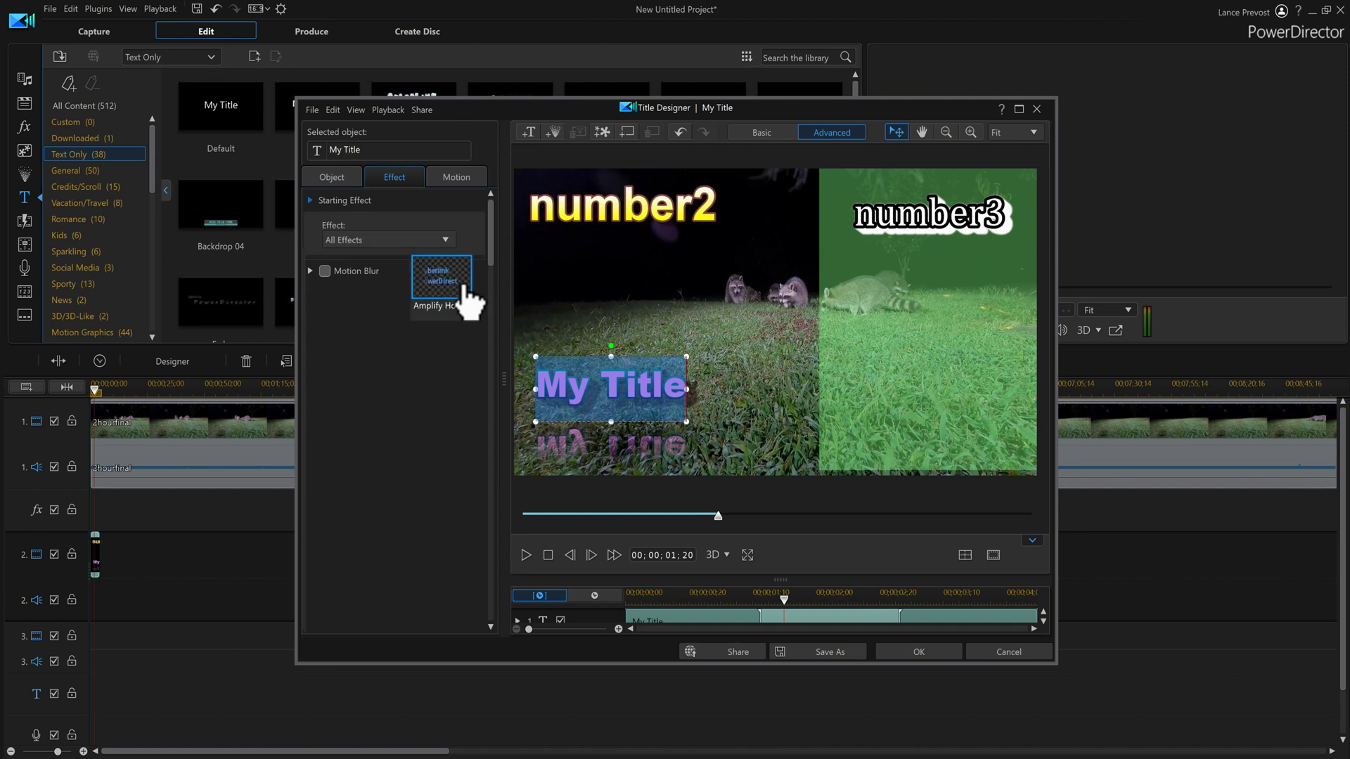
scroll(464, 302, "down", 3)
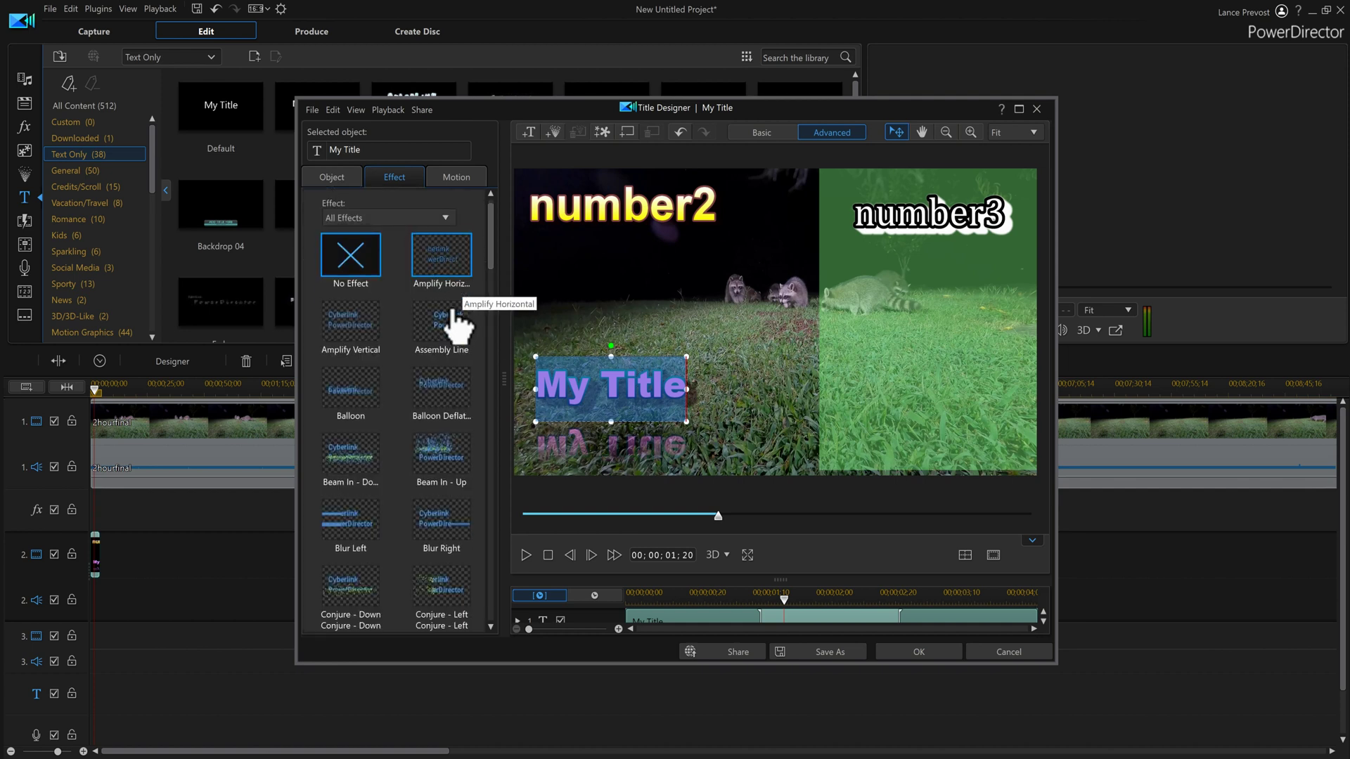
scroll(457, 347, "down", 2)
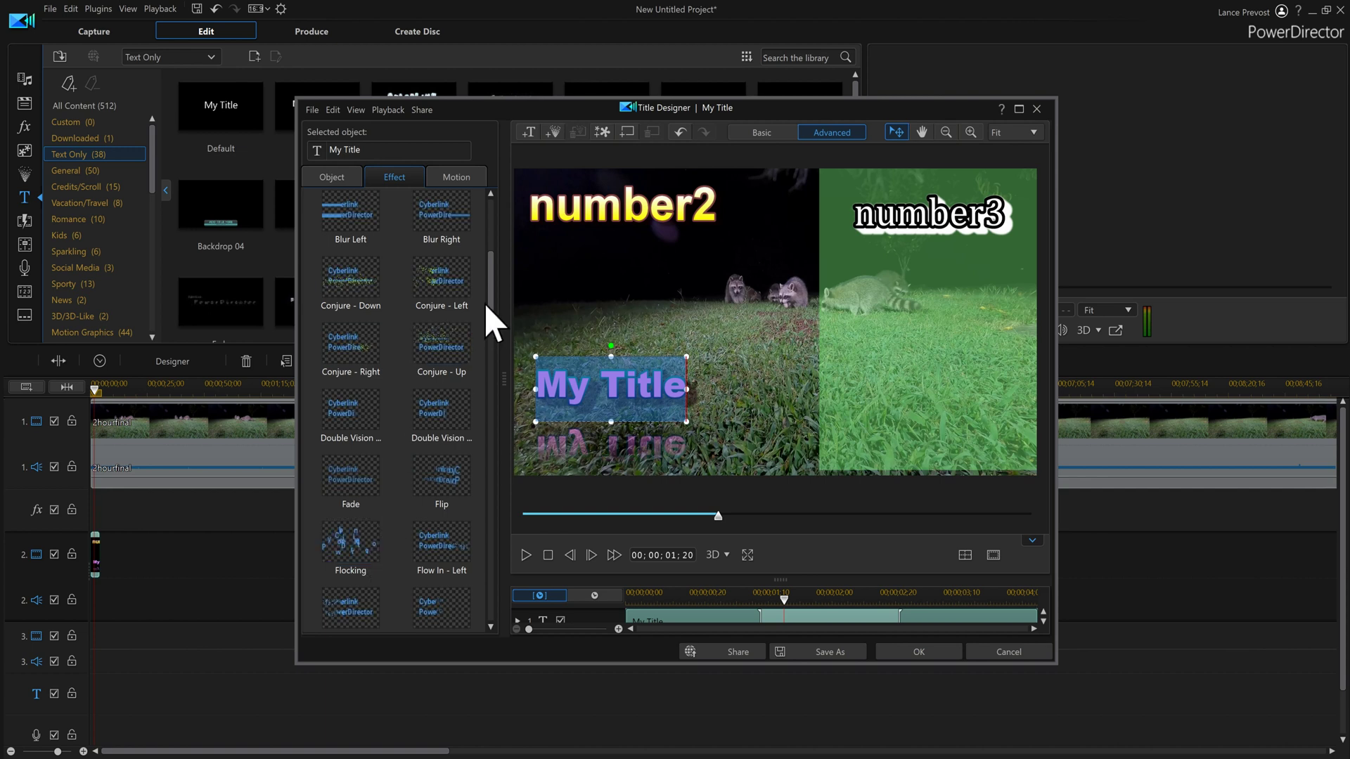
left_click_drag(491, 317, 503, 211)
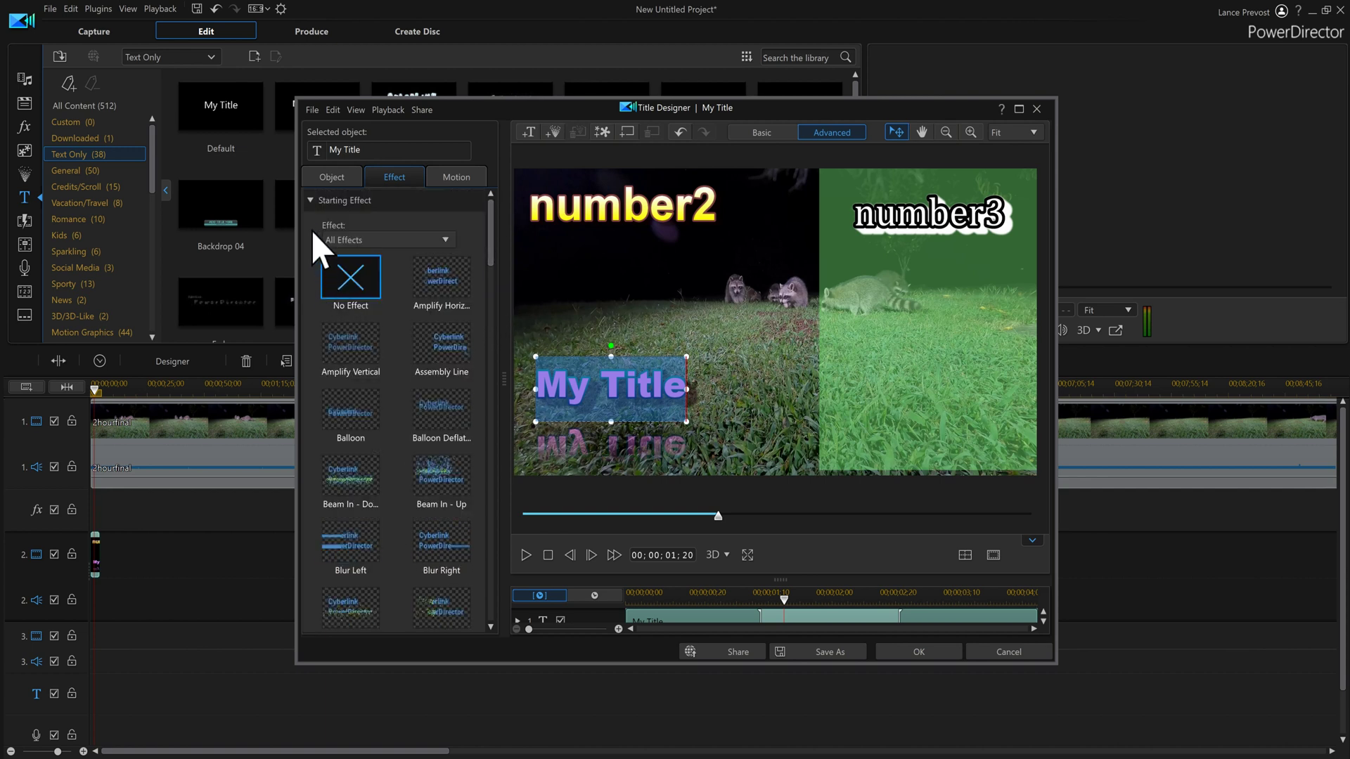
left_click(310, 204)
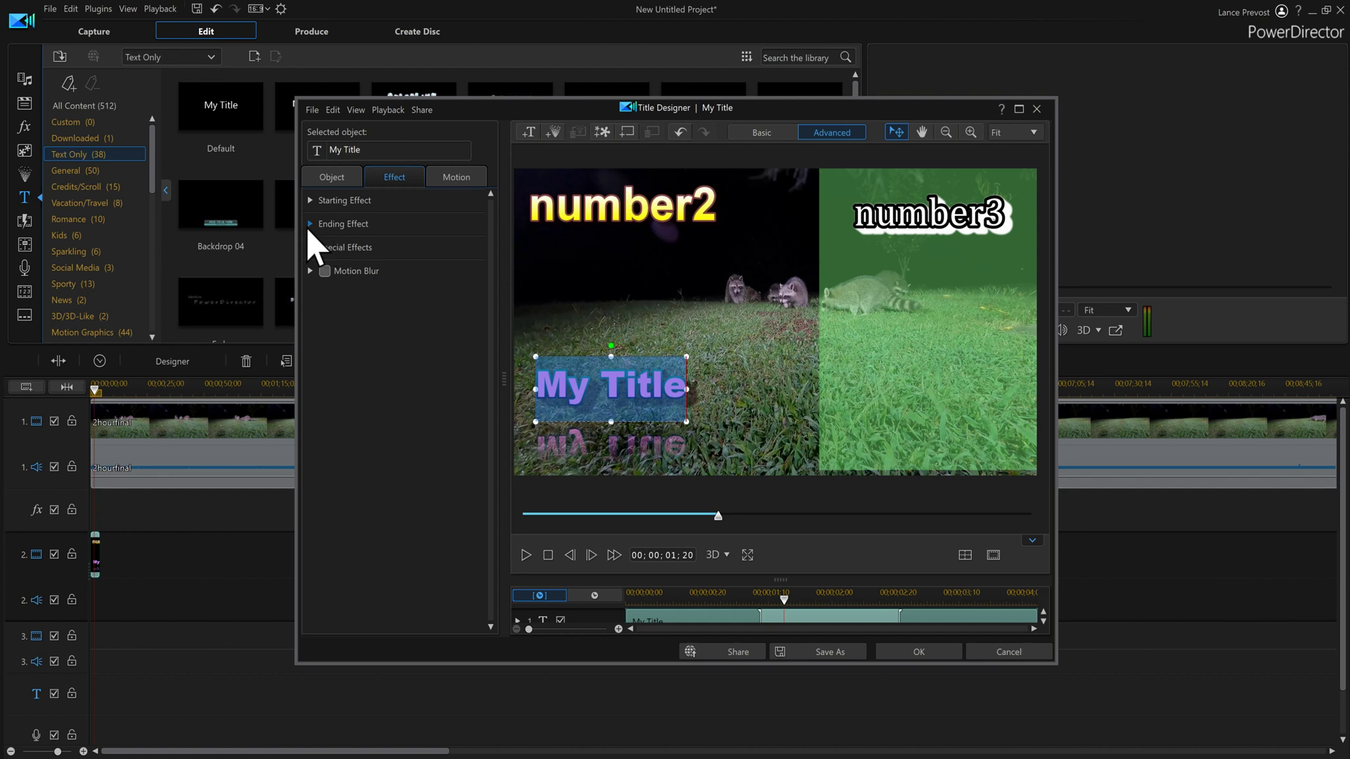
left_click(310, 225)
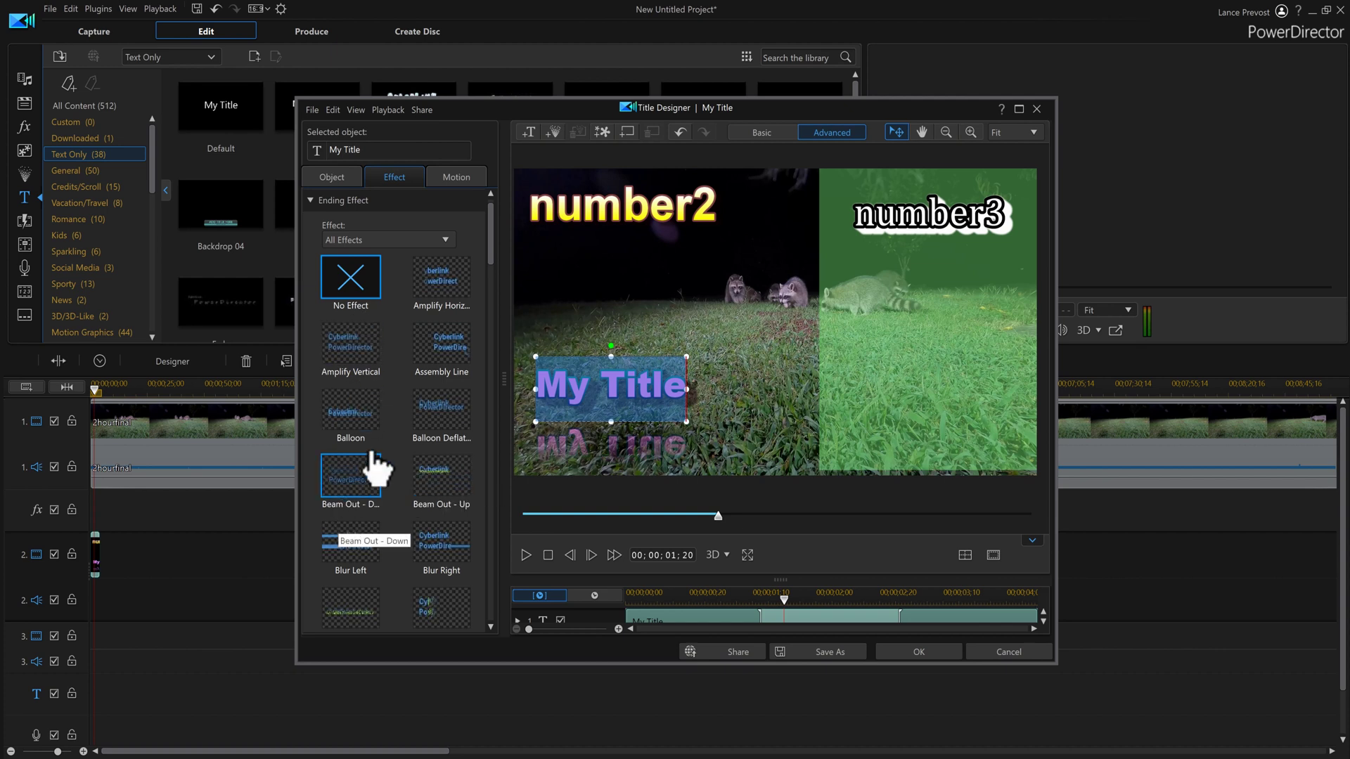
left_click(312, 205)
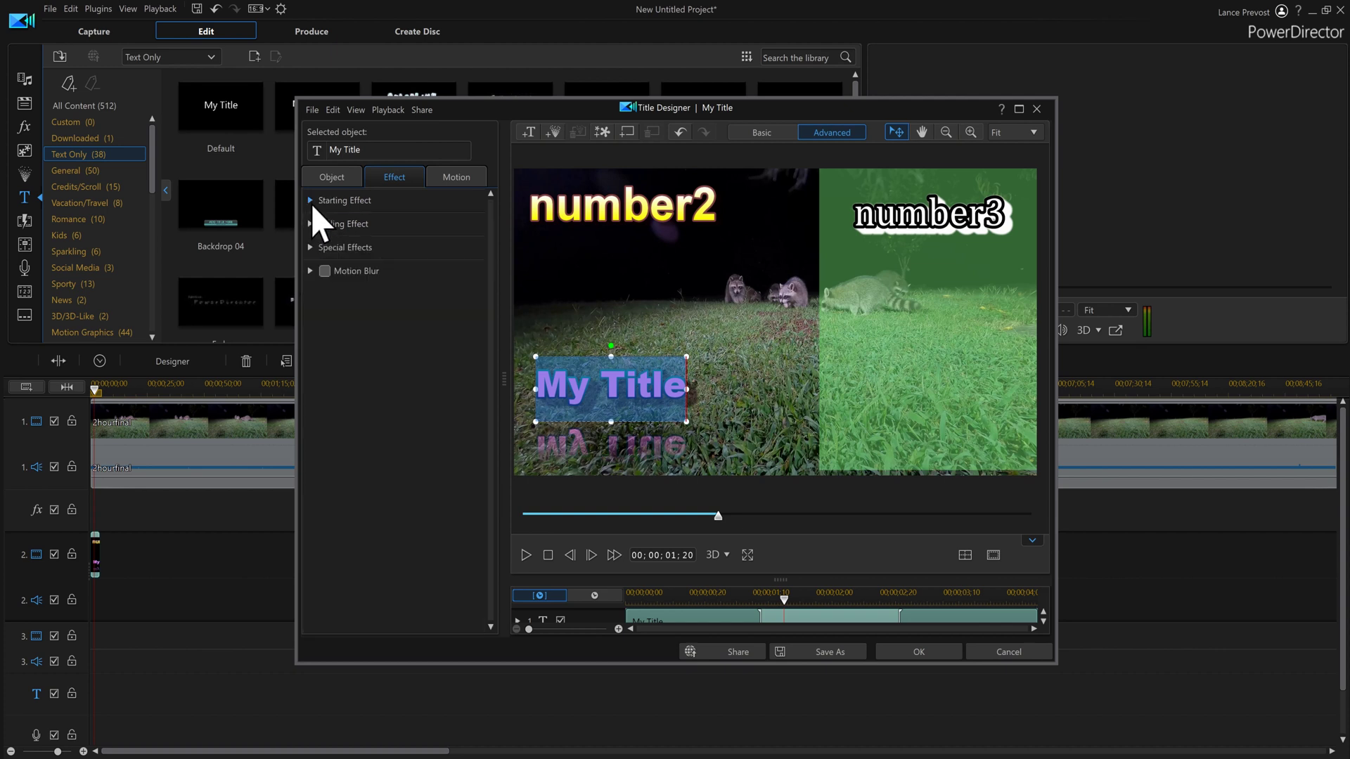
Try the Fire and Lightning special effects on the "My Title" text, accepting that its reflection does not show them
left_click(313, 250)
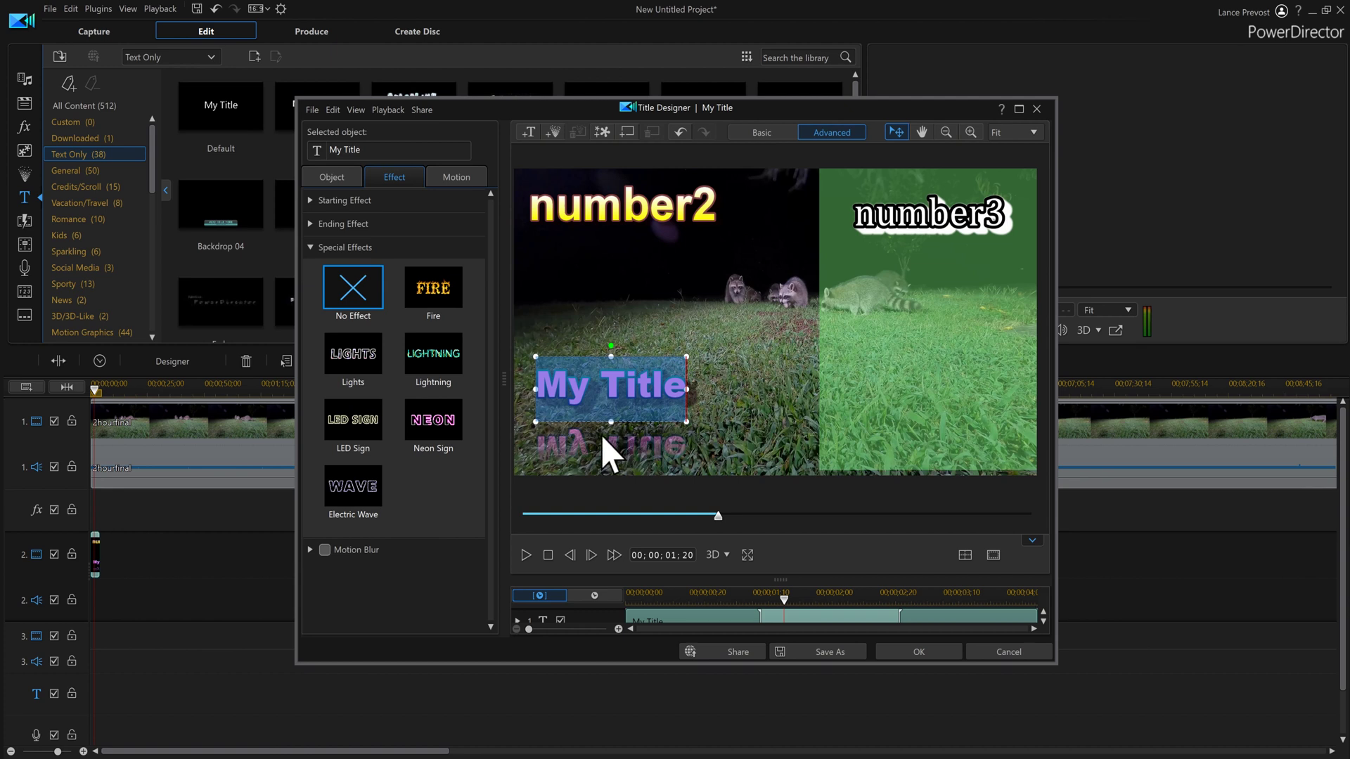
left_click(413, 297)
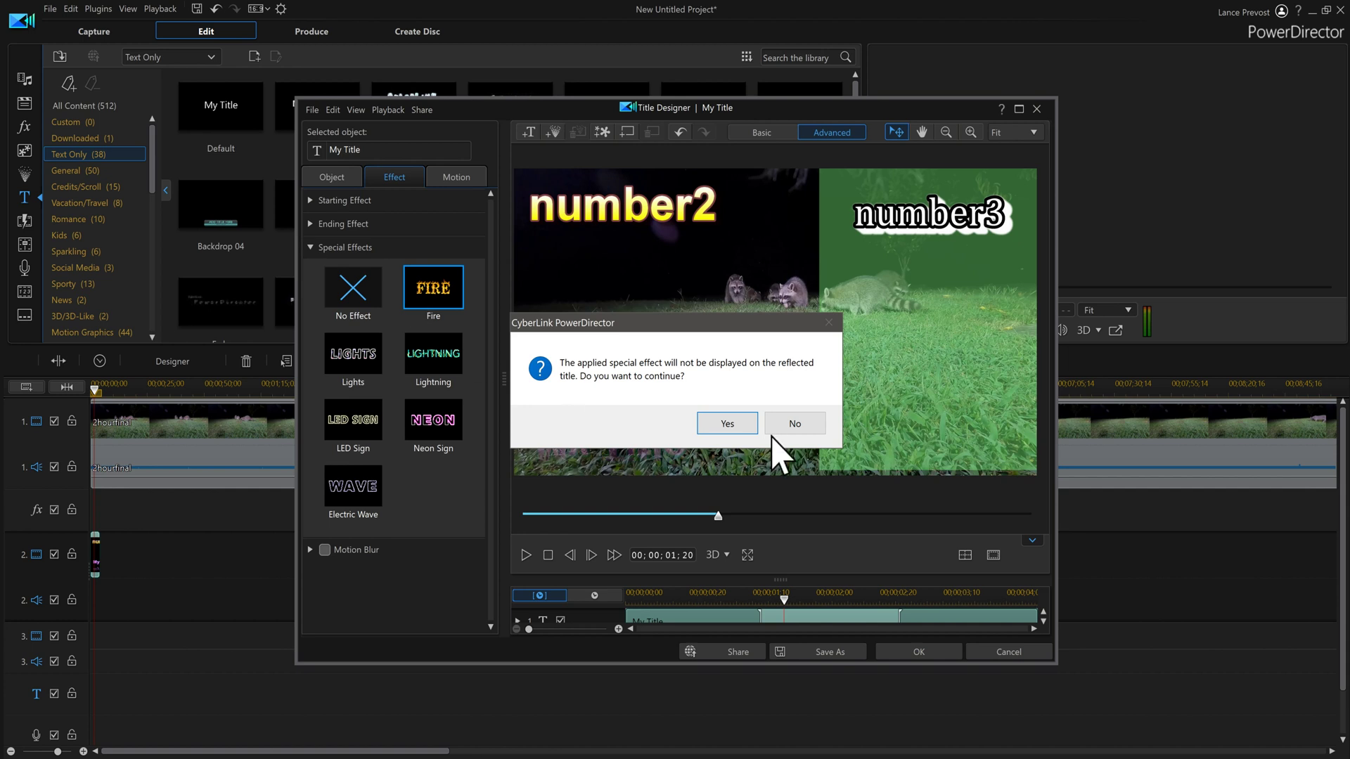
left_click(731, 424)
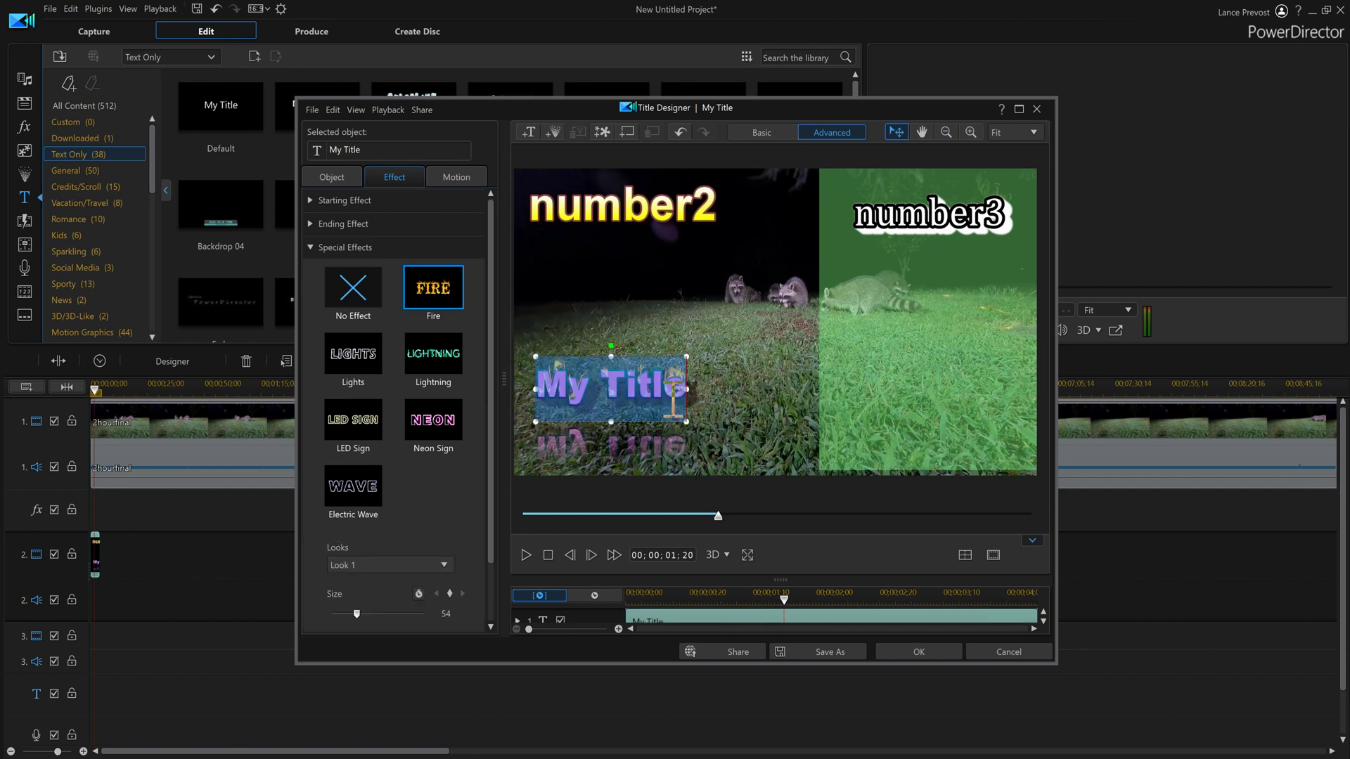
left_click(433, 353)
left_click(726, 426)
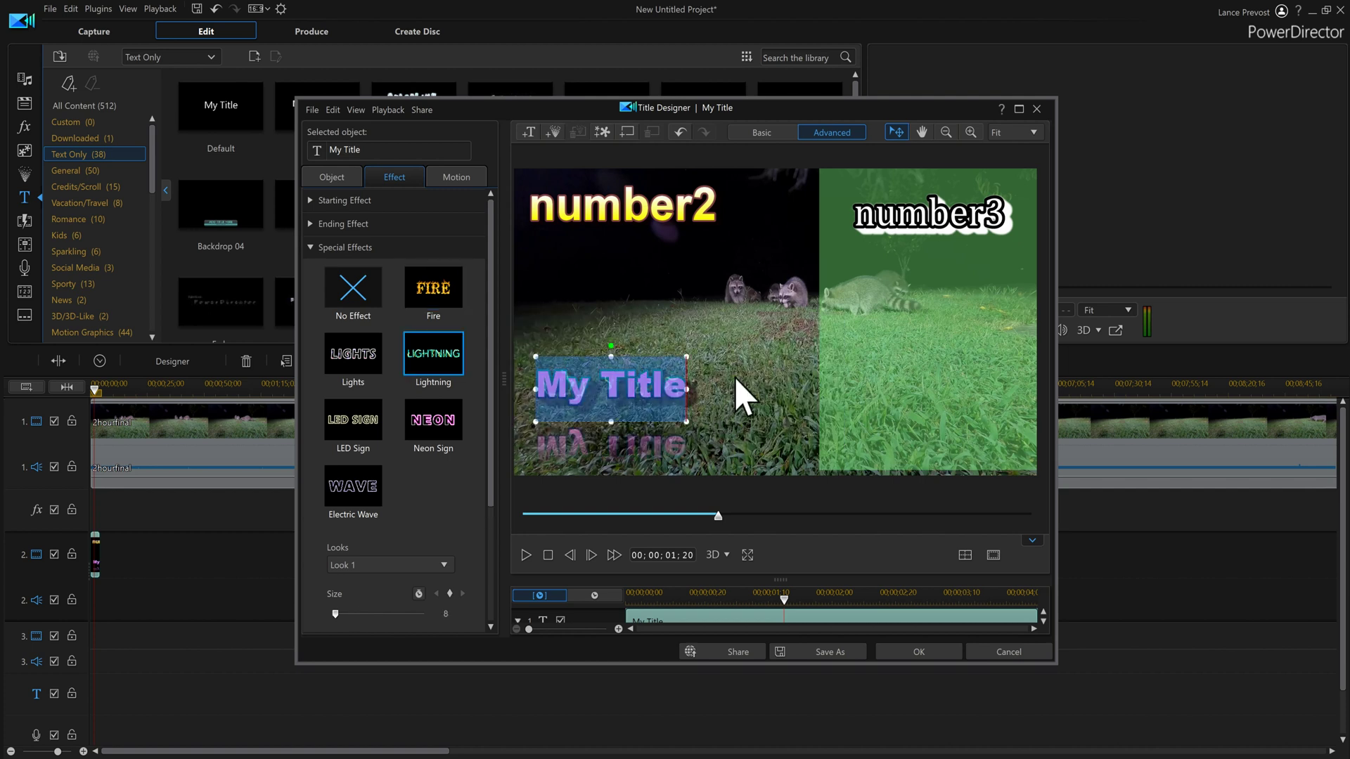
Apply the Lights special effect to the "My Title" text, accepting that its reflection does not show it
left_click(351, 374)
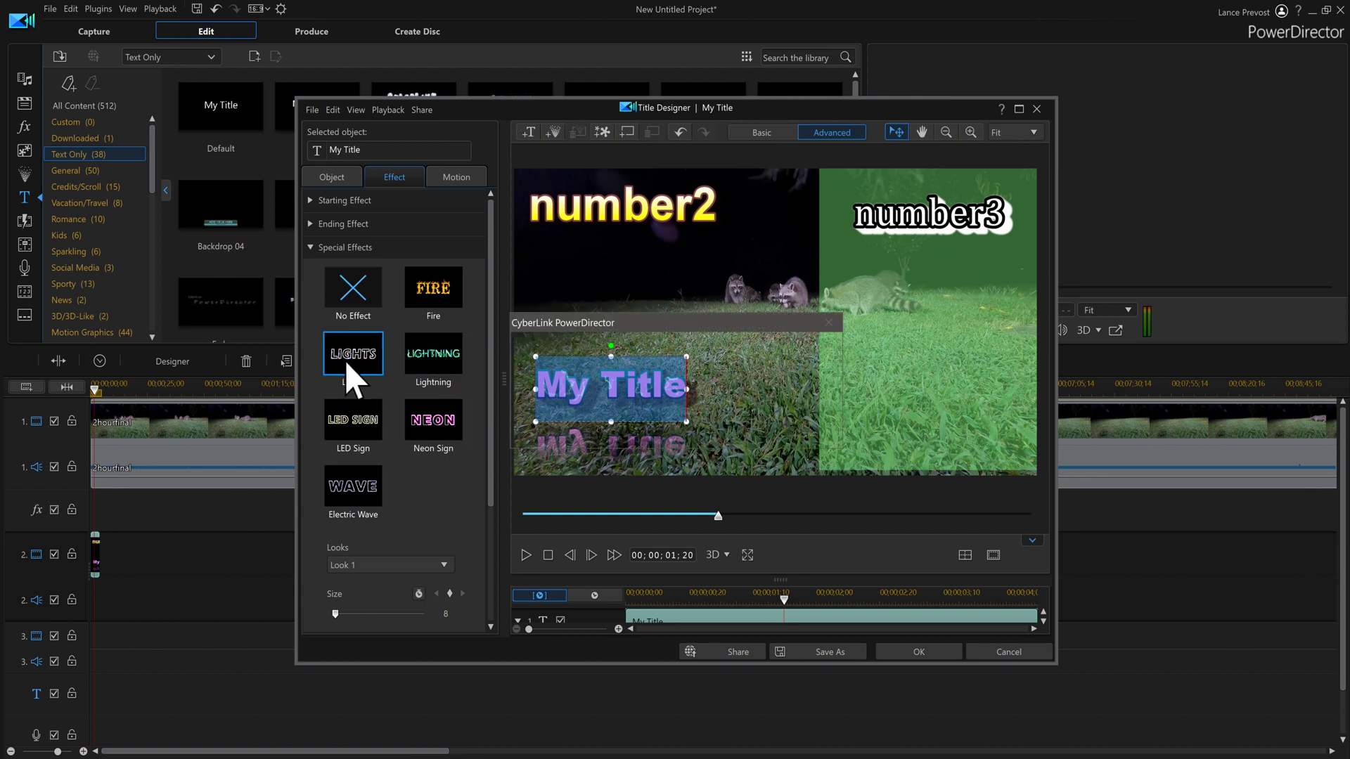
left_click(727, 425)
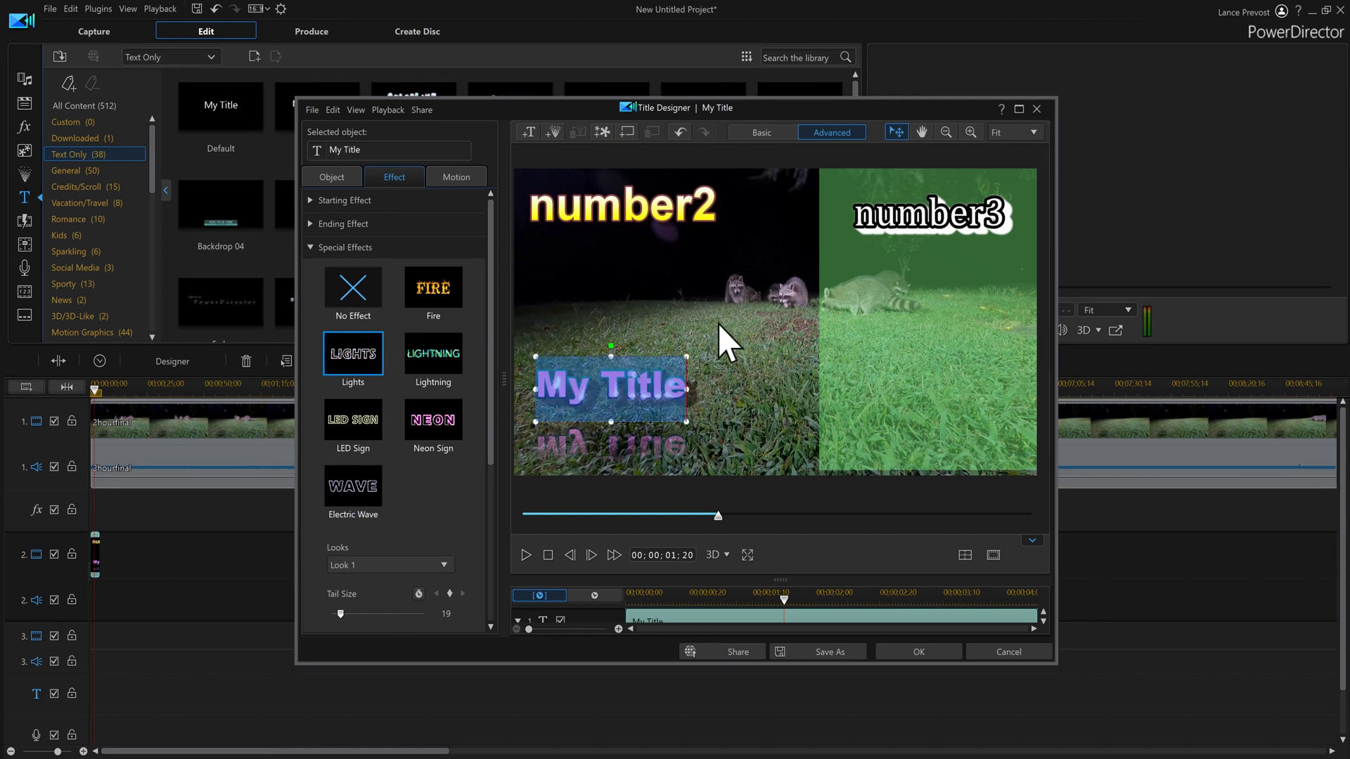
Apply the spiral motion path to the "number3" text and start playing the title preview
left_click(907, 223)
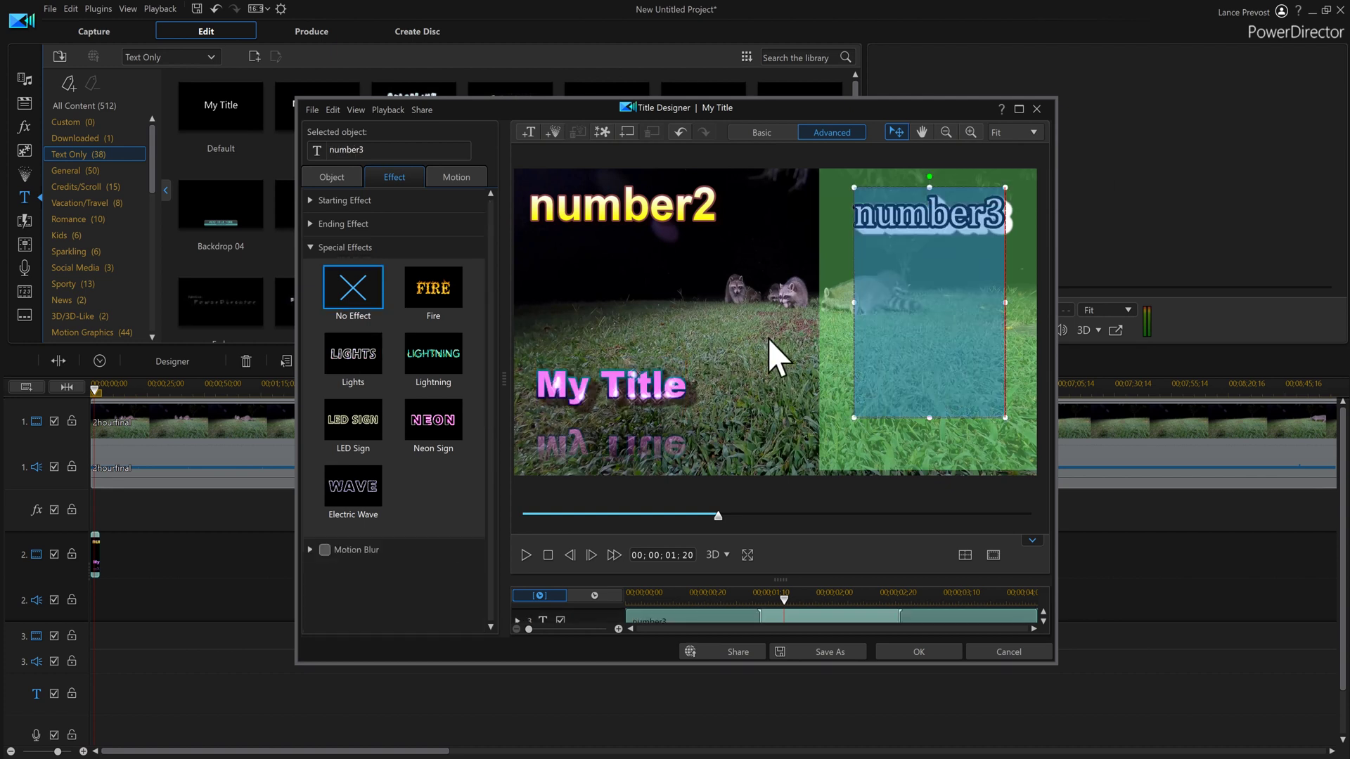
left_click(455, 185)
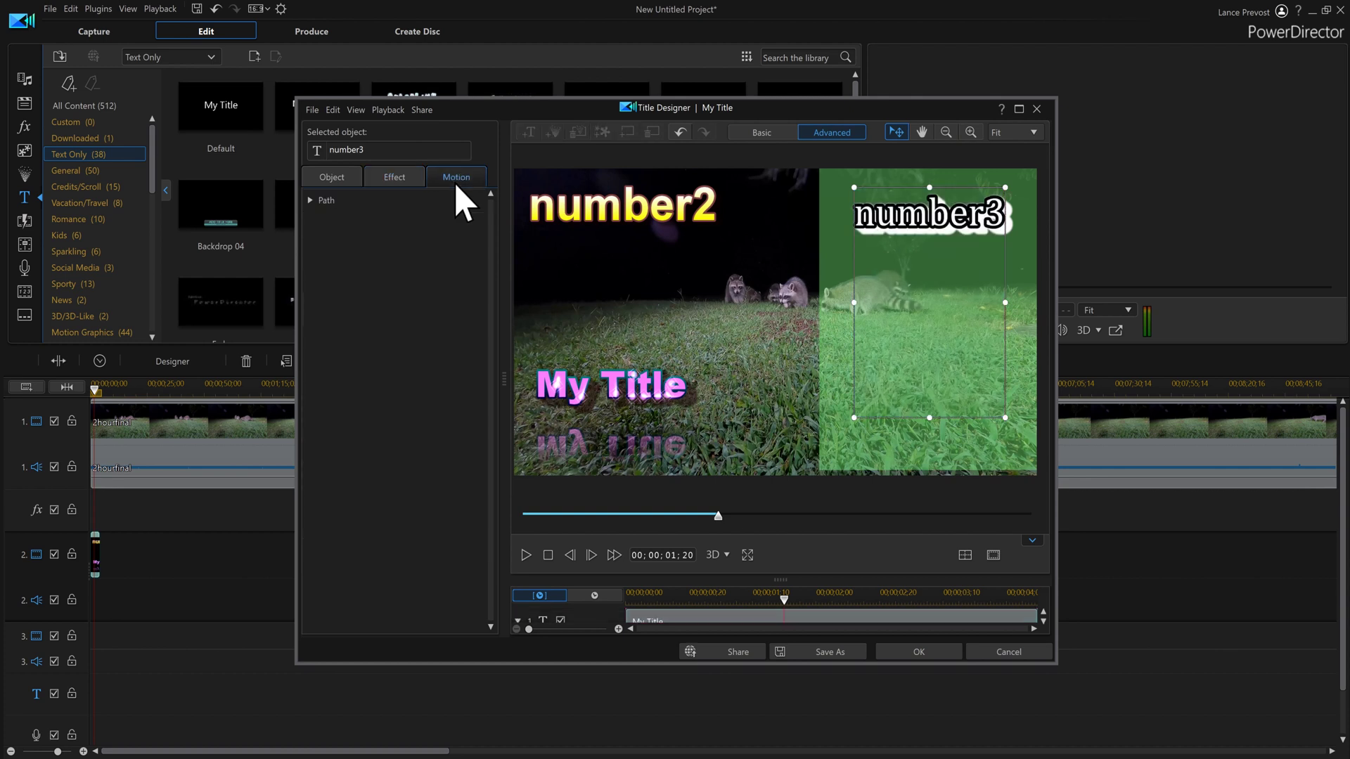
left_click(312, 201)
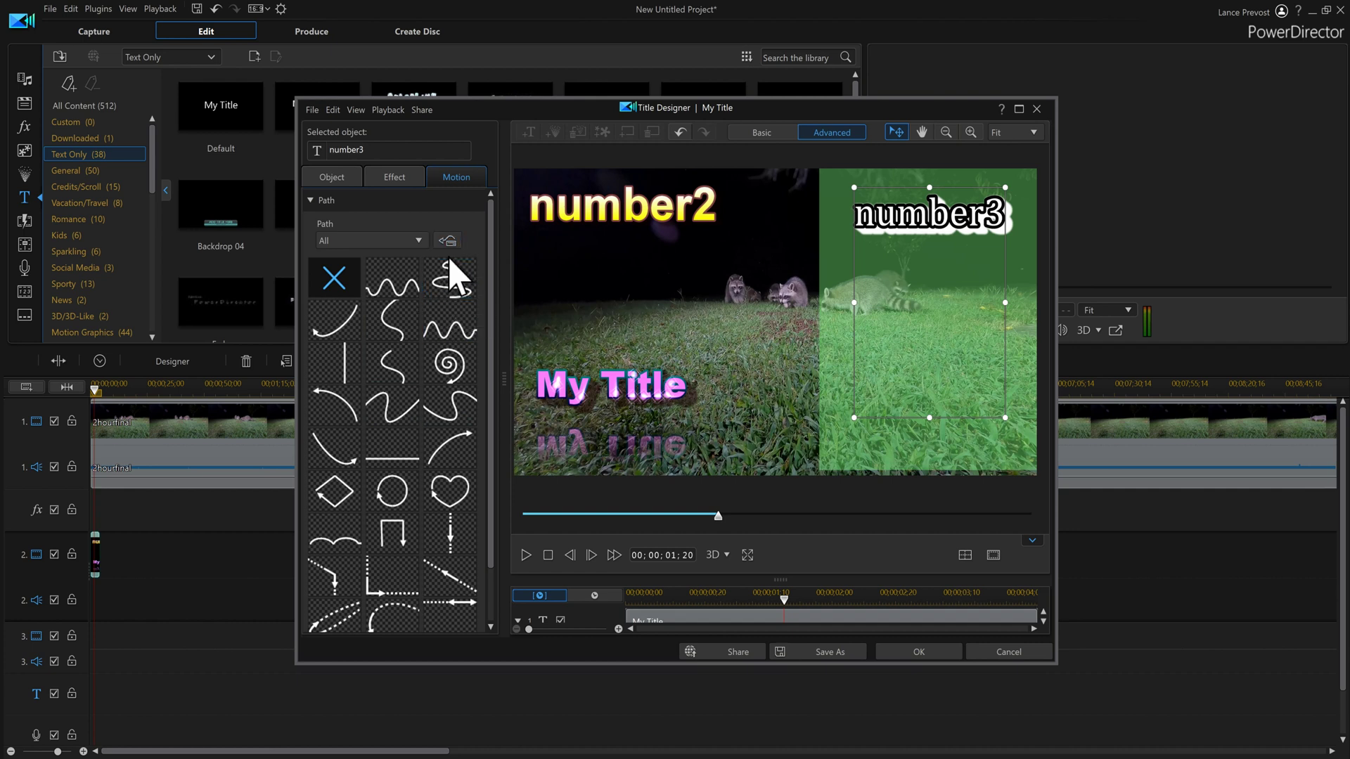
left_click(445, 369)
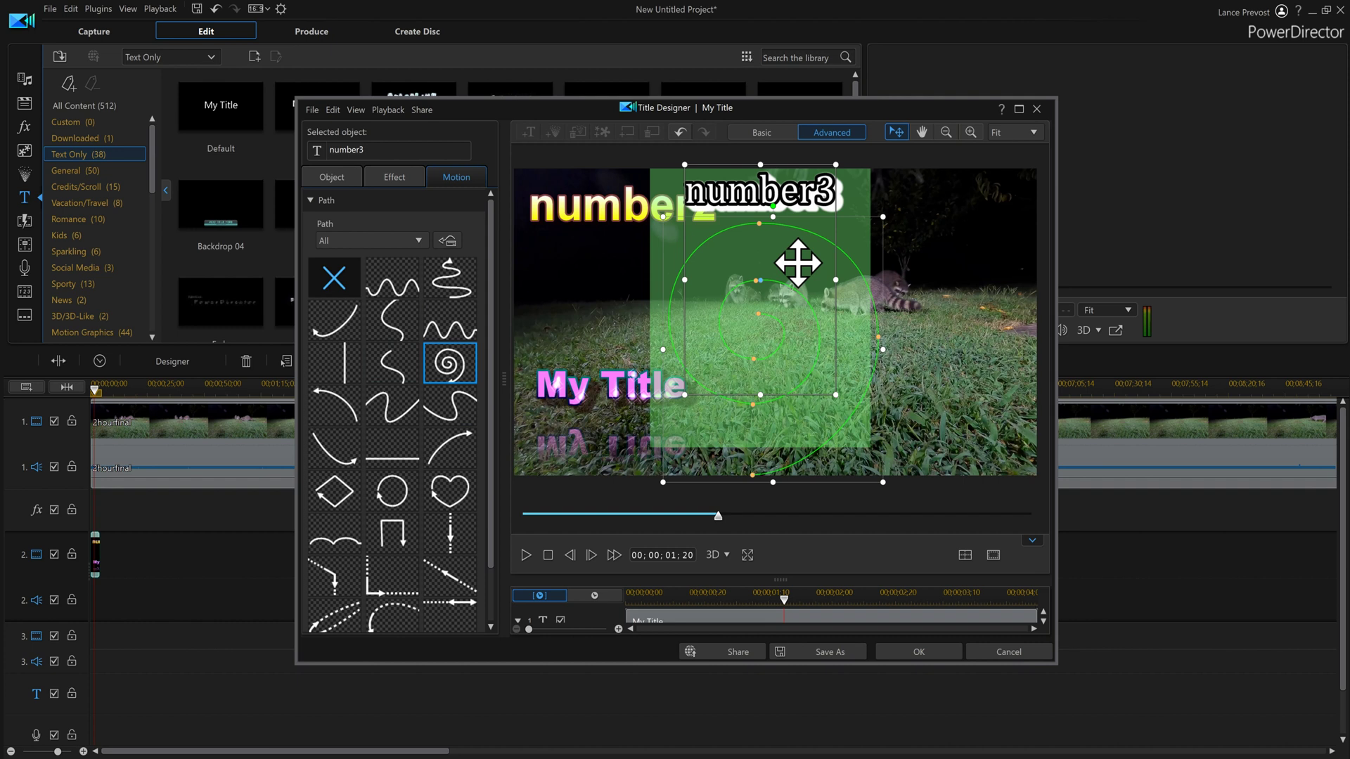
left_click(526, 555)
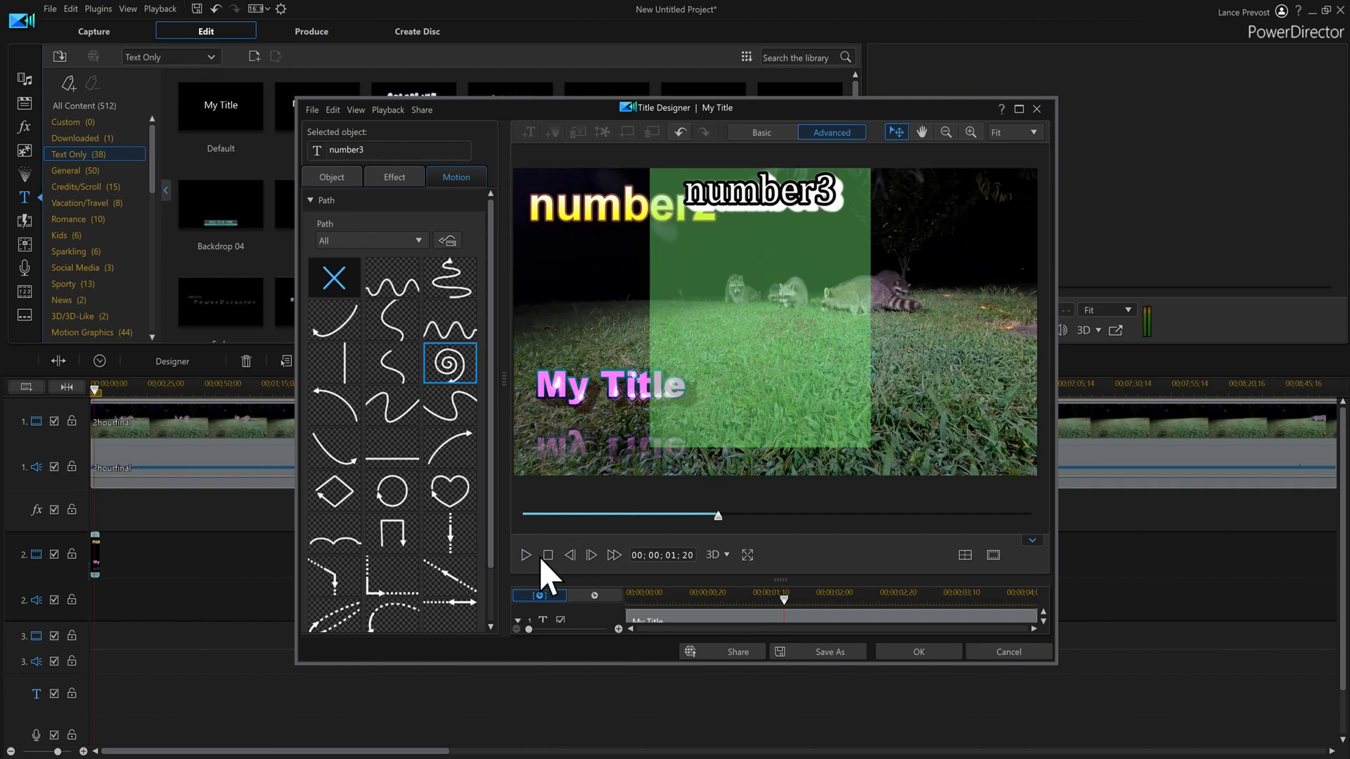
Replay the title preview from the start to check the spiral motion of the "number3" text, and stop it
left_click(547, 556)
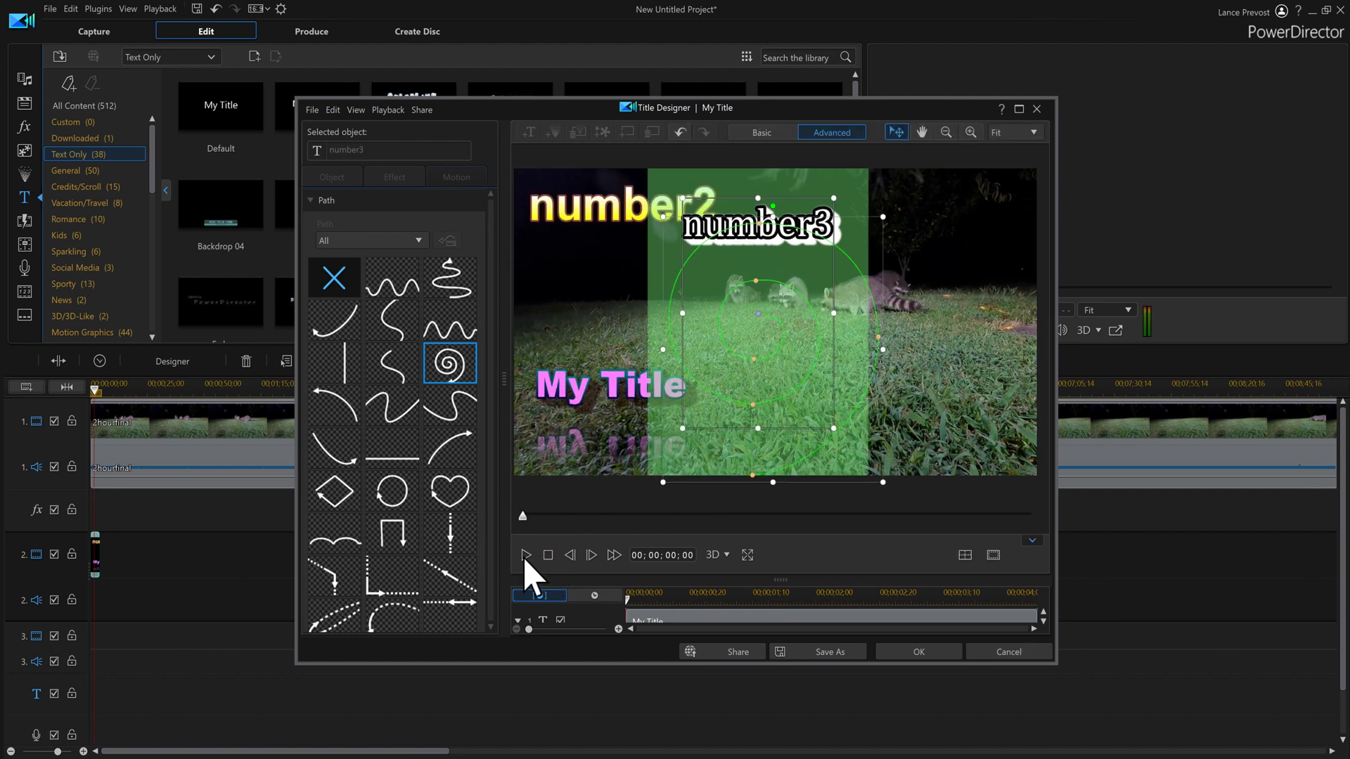
left_click(526, 555)
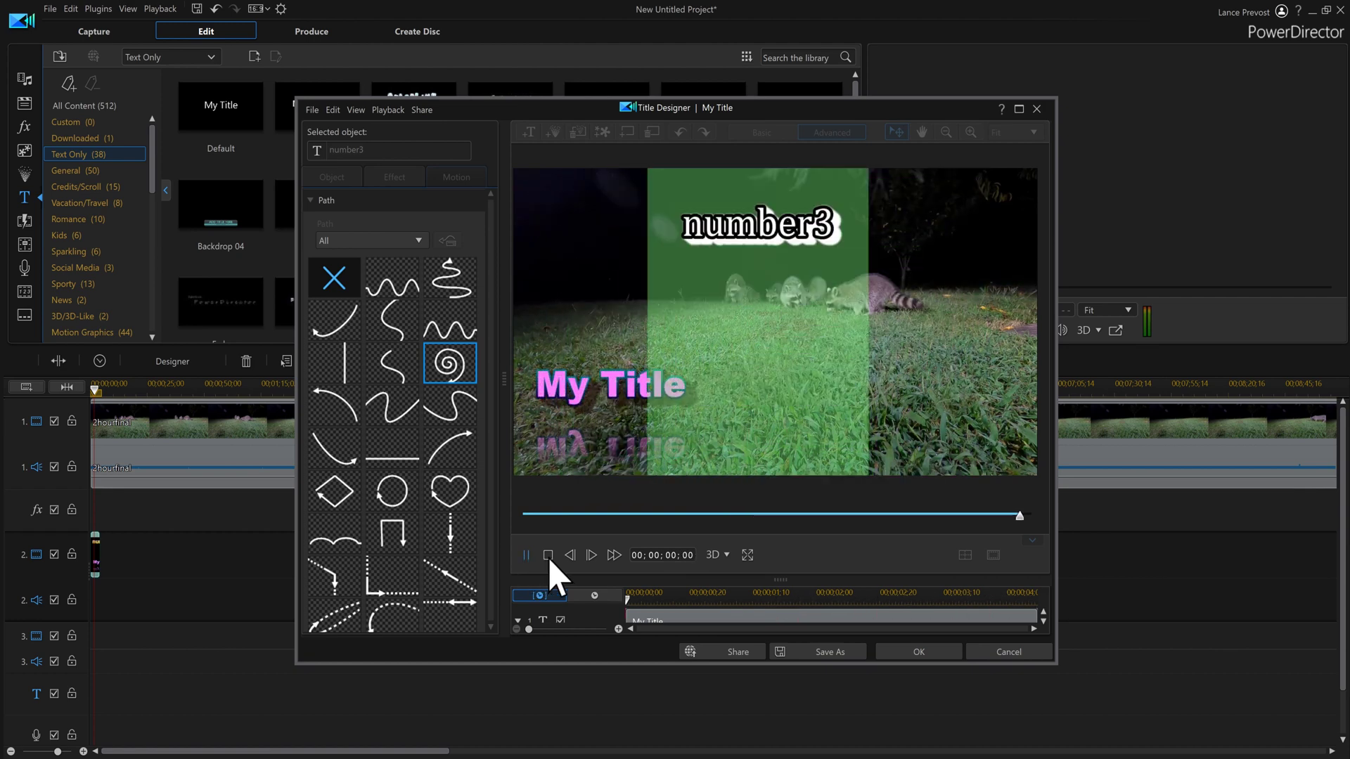
left_click(548, 555)
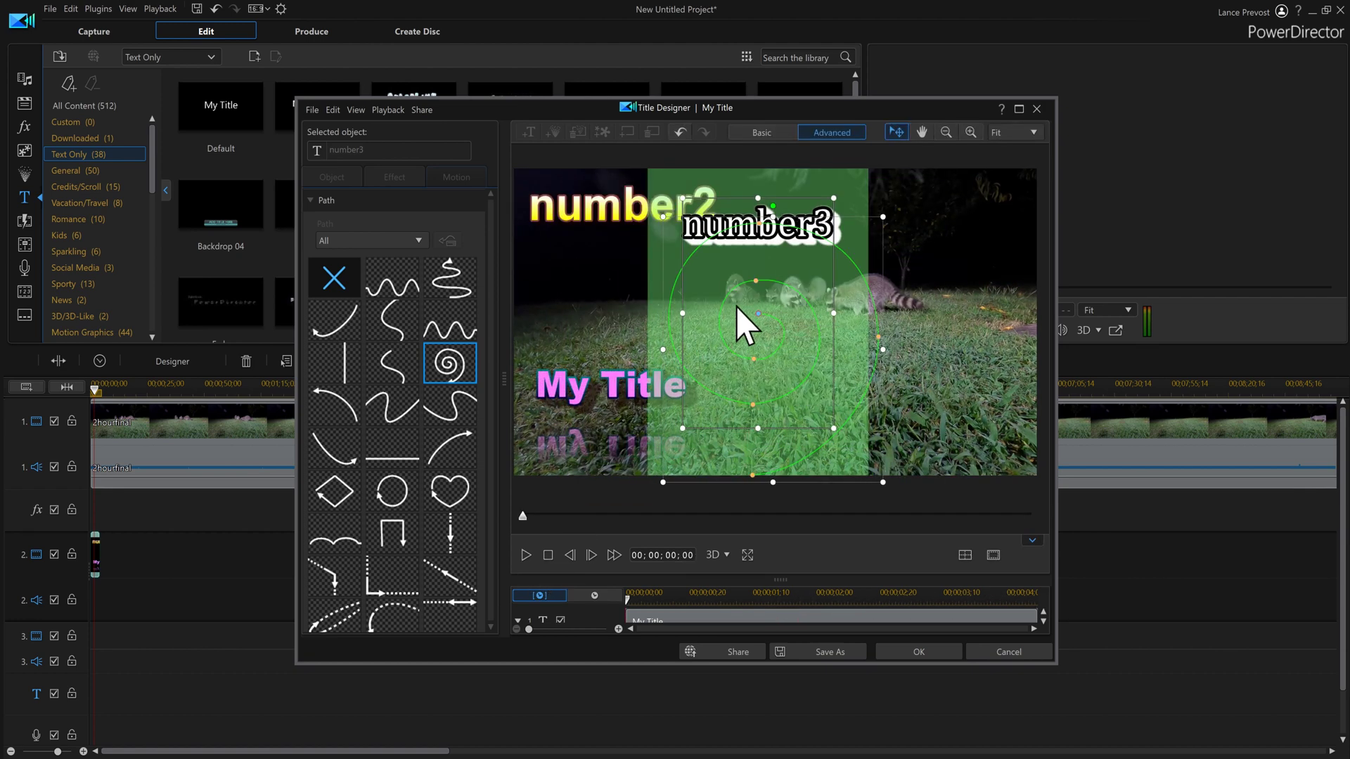
Remove the spiral motion path from the "number3" text, keeping that path as an extra entry among the available paths
left_click(766, 237)
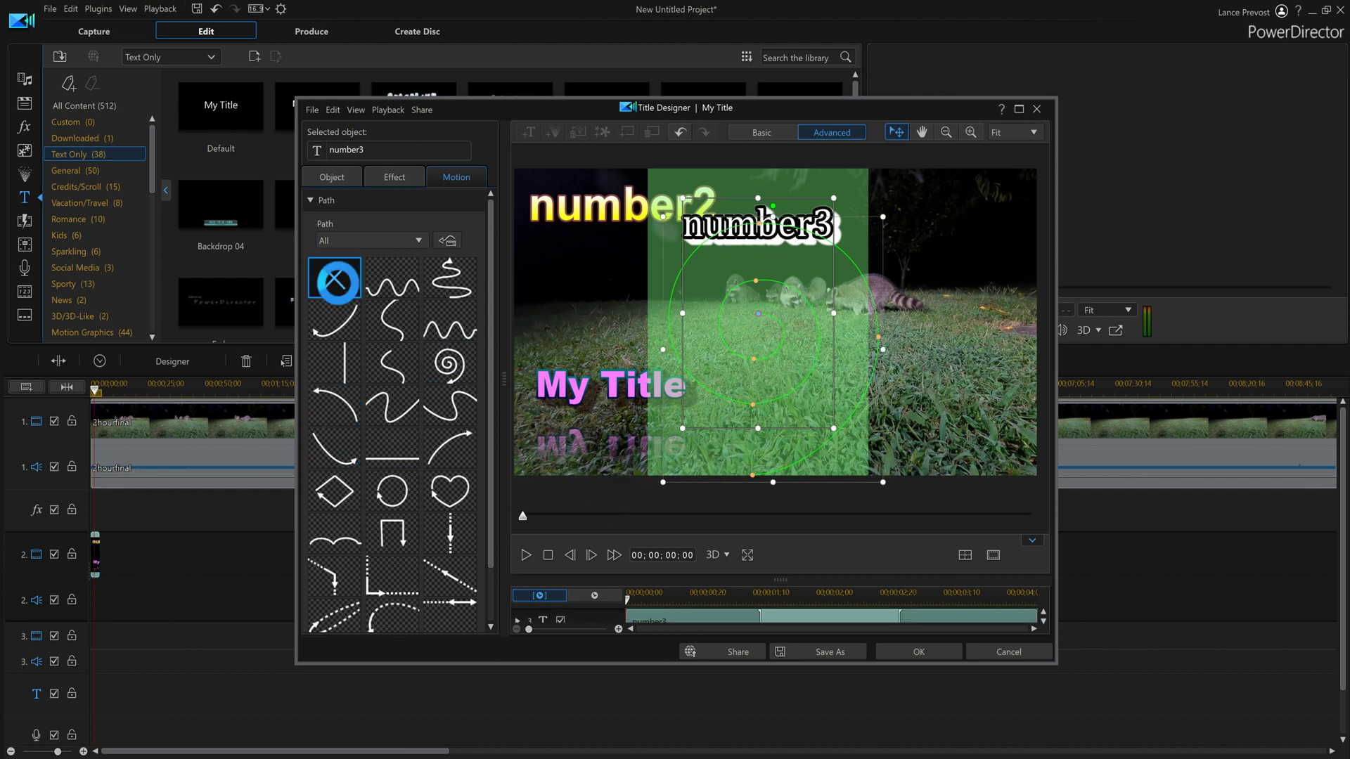
left_click(336, 280)
left_click(726, 398)
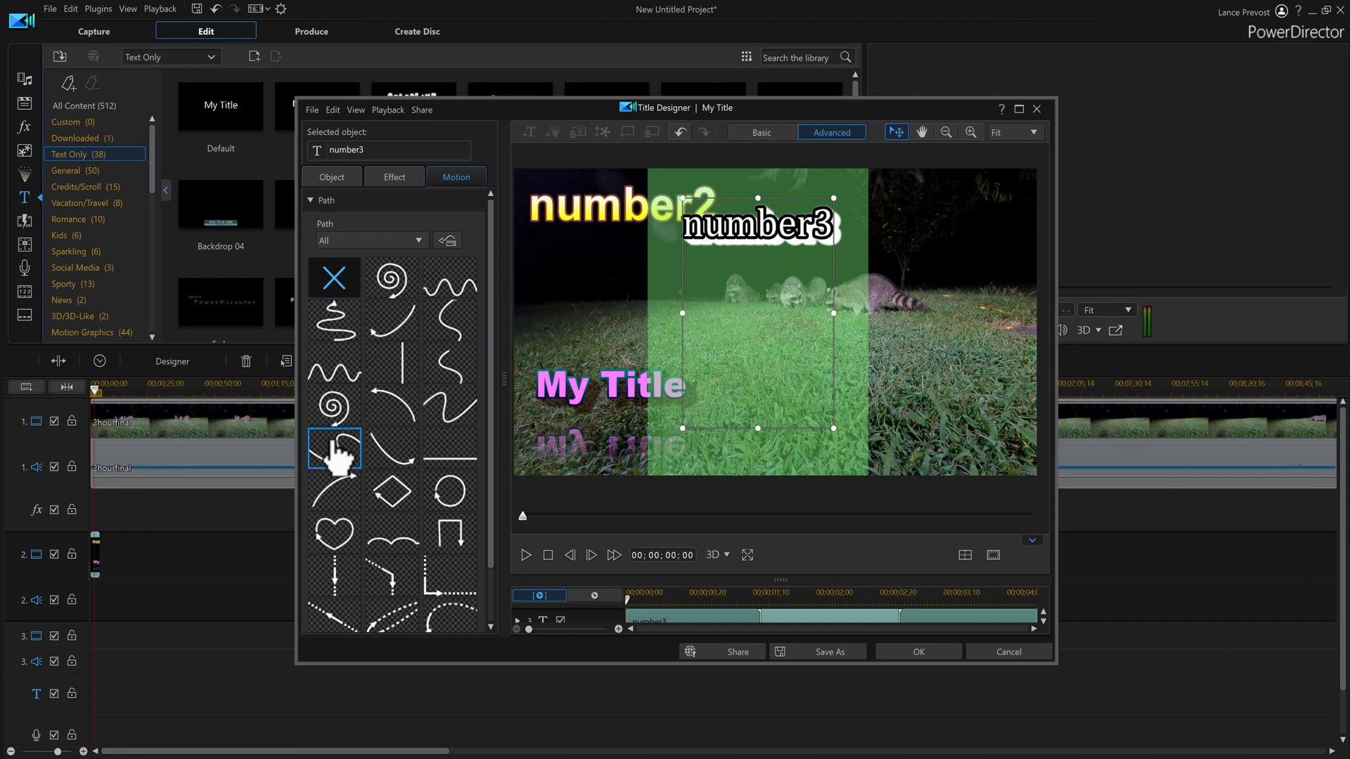
Apply the horizontal motion path along the upper edge to the "number3" text and preview the title
scroll(380, 464, "down", 2)
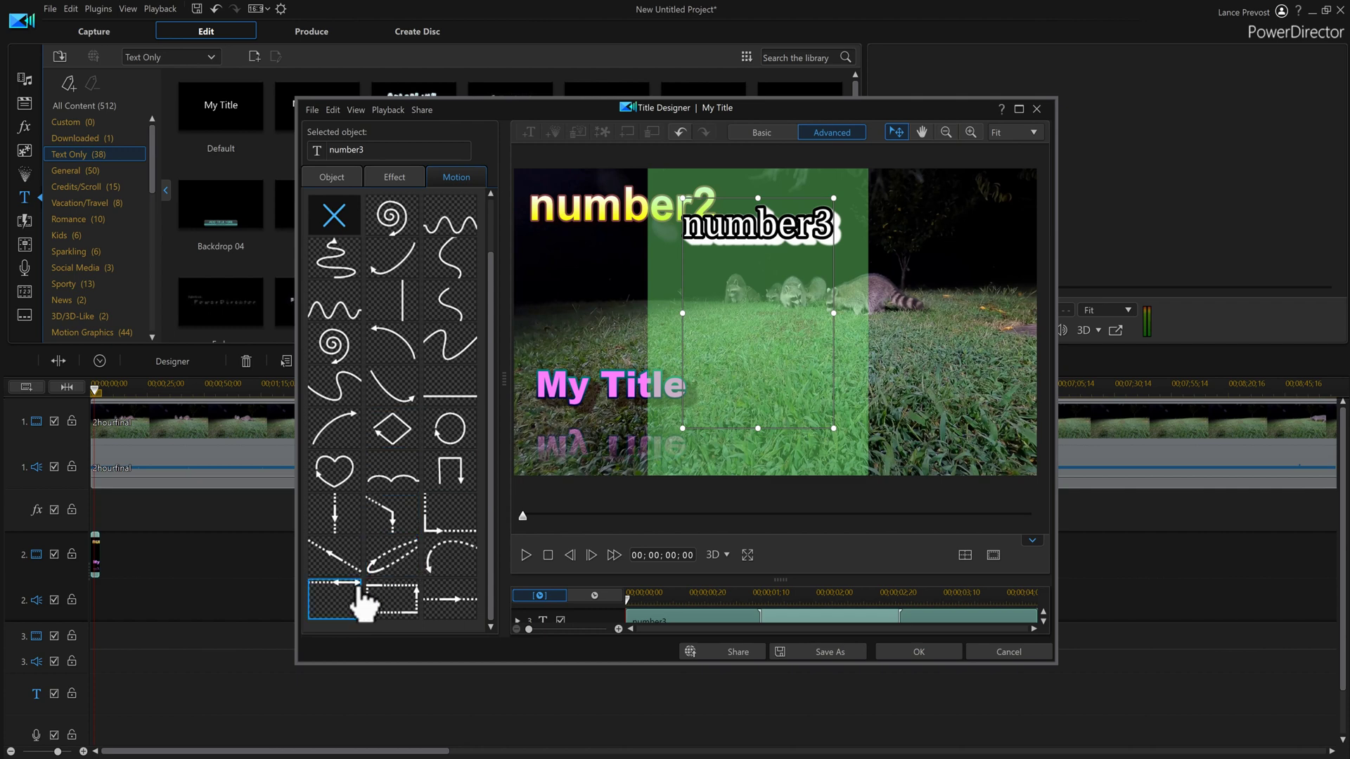
left_click(320, 599)
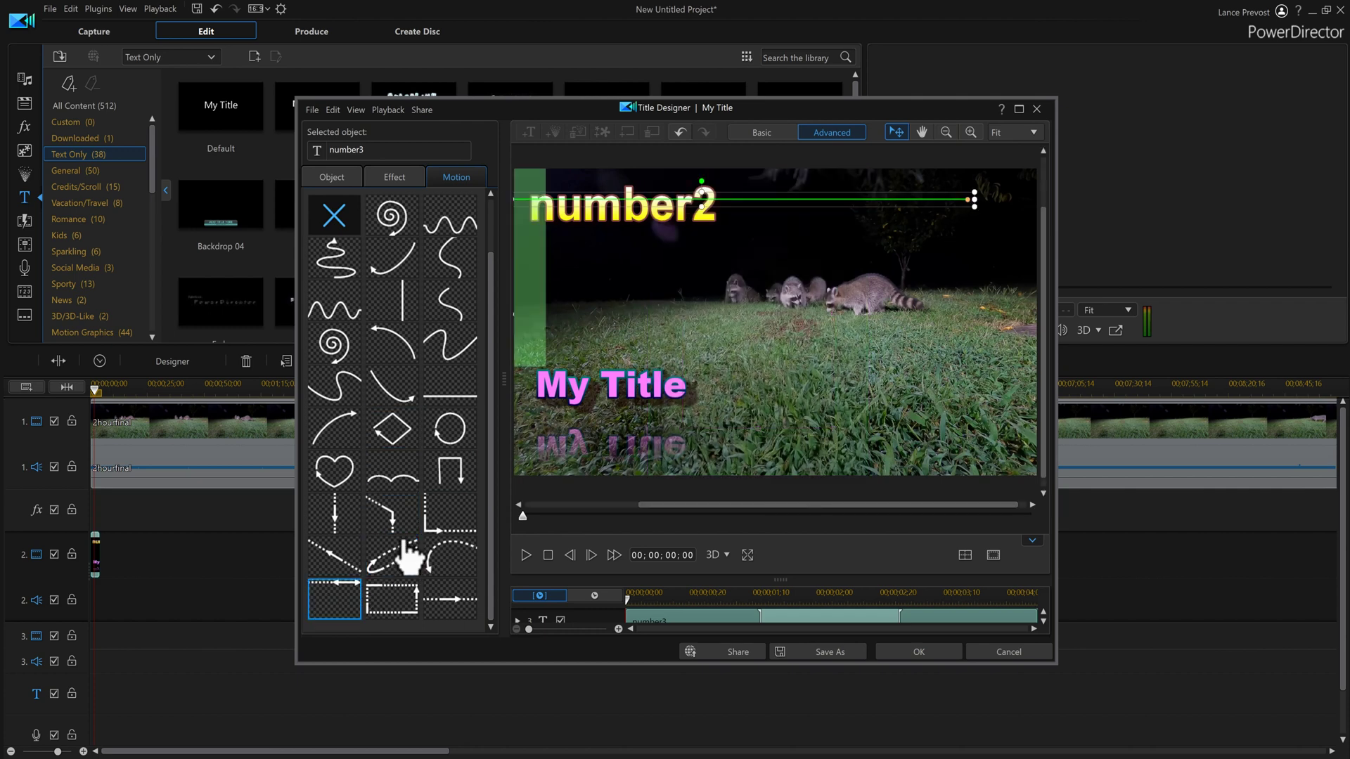
left_click(526, 558)
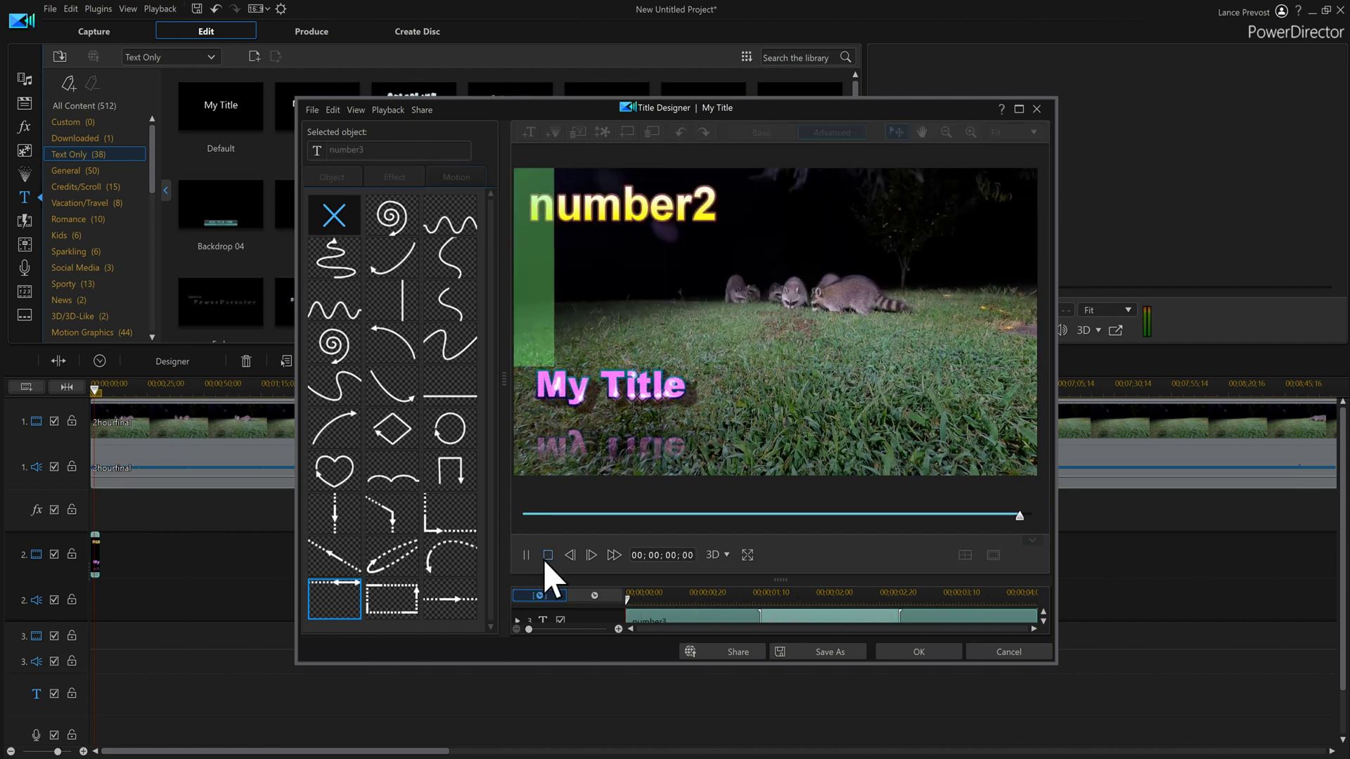
left_click(548, 556)
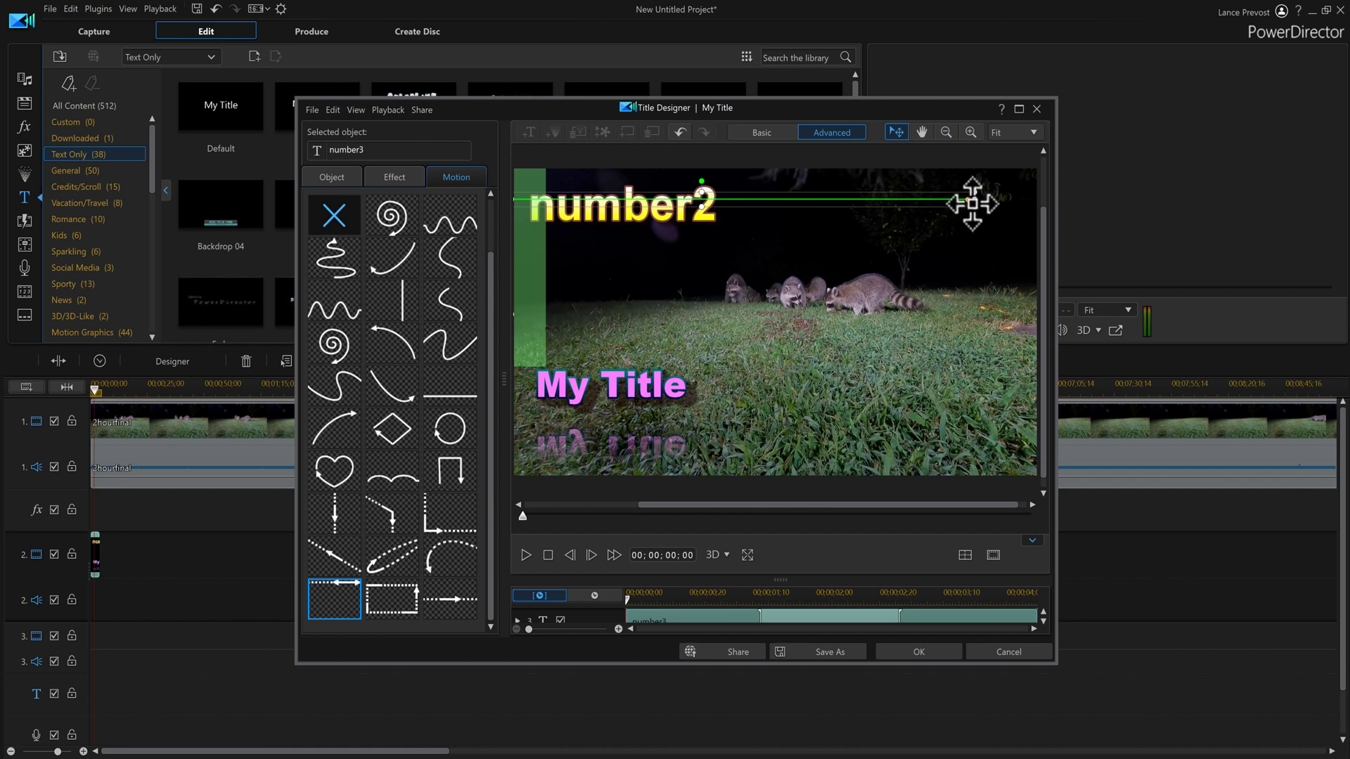
Shorten the horizontal motion path of the "number3" text slightly and try to replace it with the straight dotted path
left_click_drag(974, 200, 529, 214)
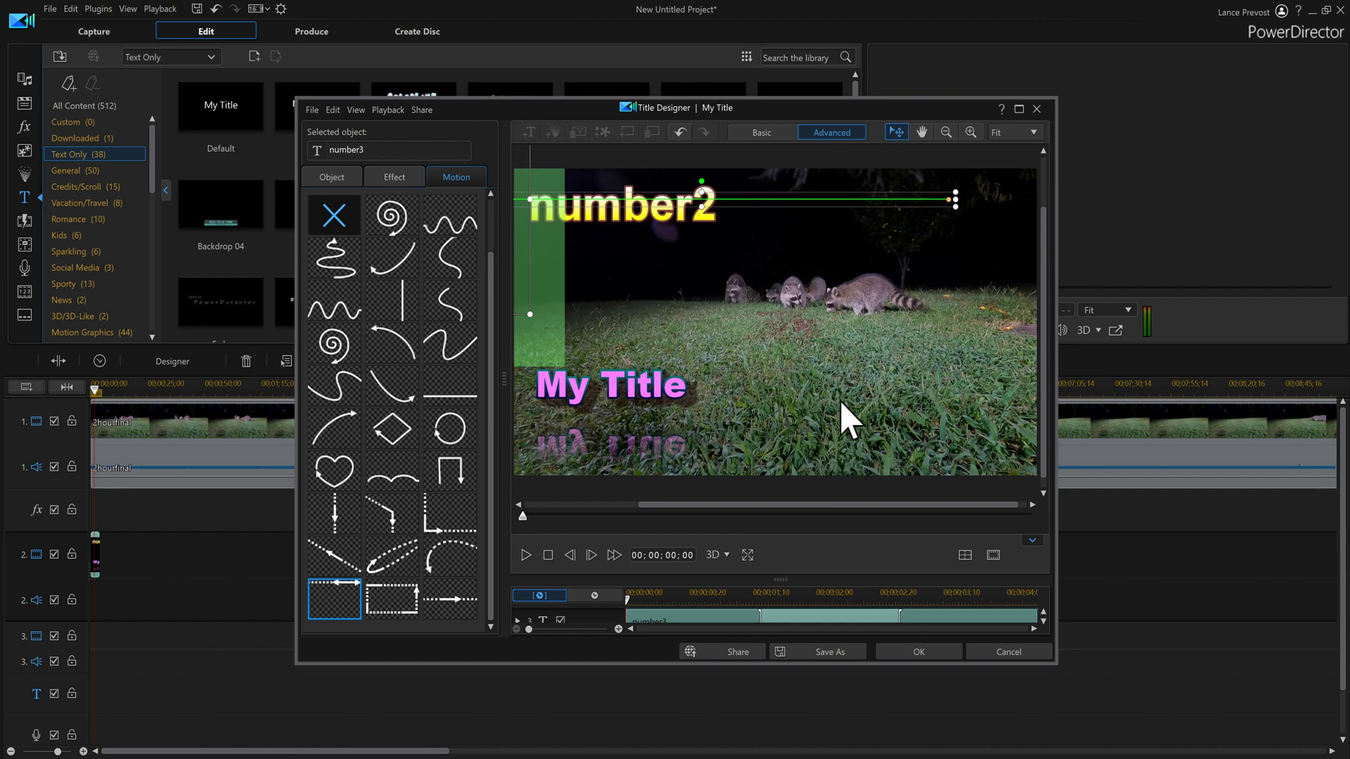
left_click(450, 601)
left_click(740, 398)
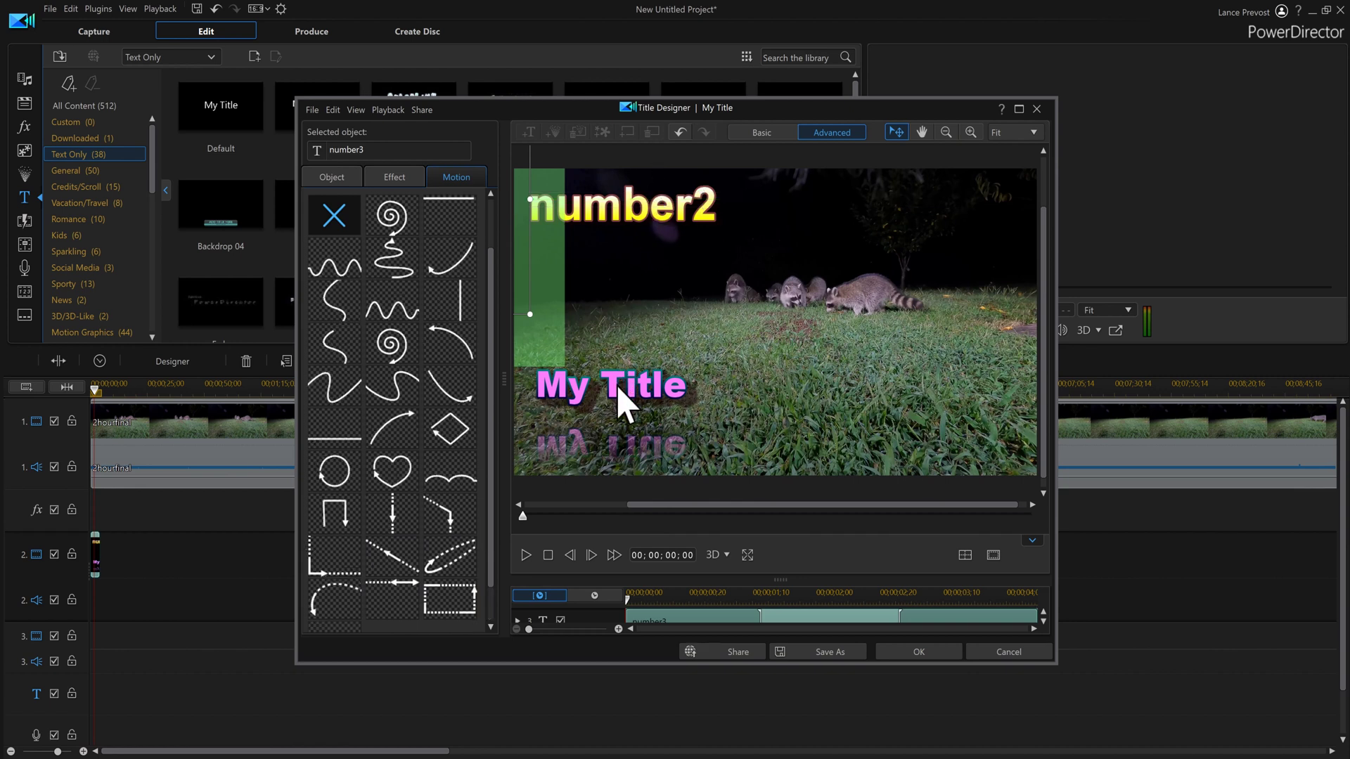
Apply the horizontal motion path along the upper edge to the "number2" text and preview the title
left_click(639, 215)
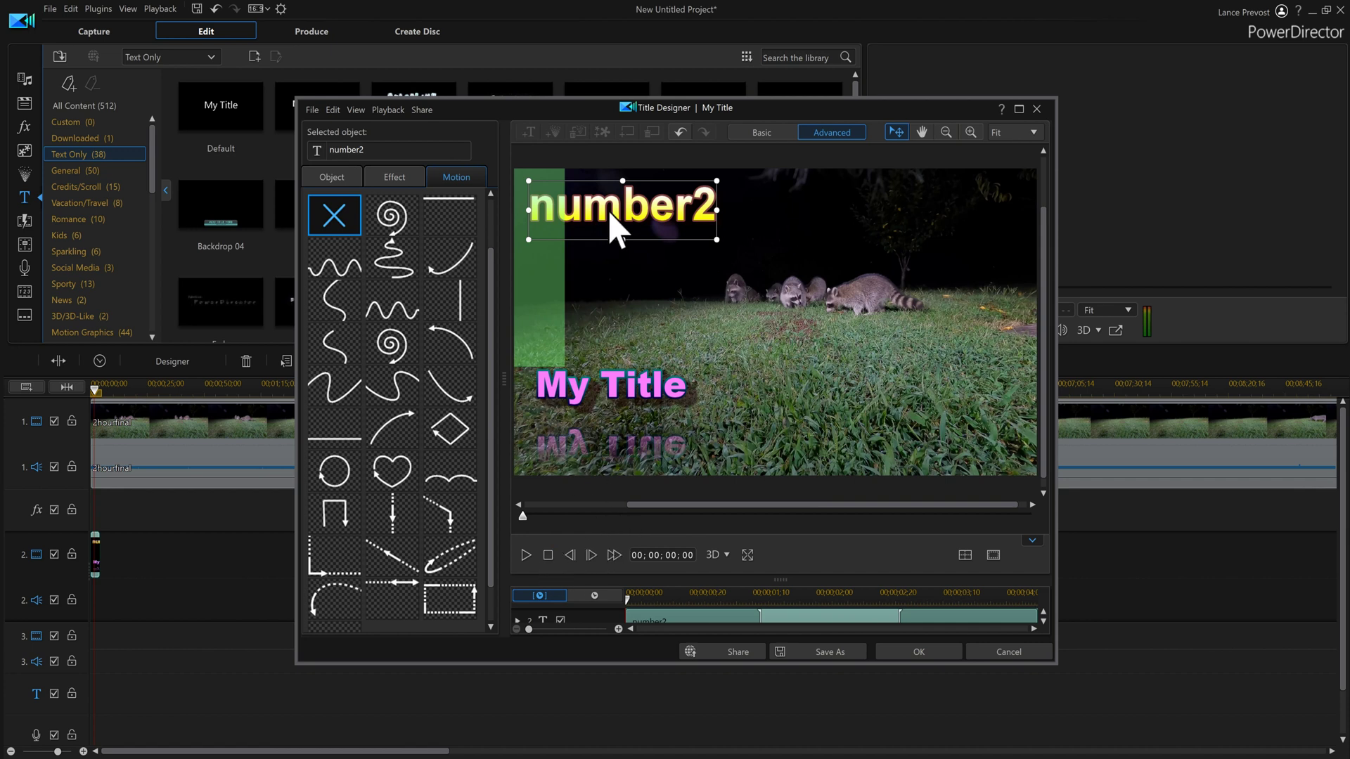
left_click(387, 608)
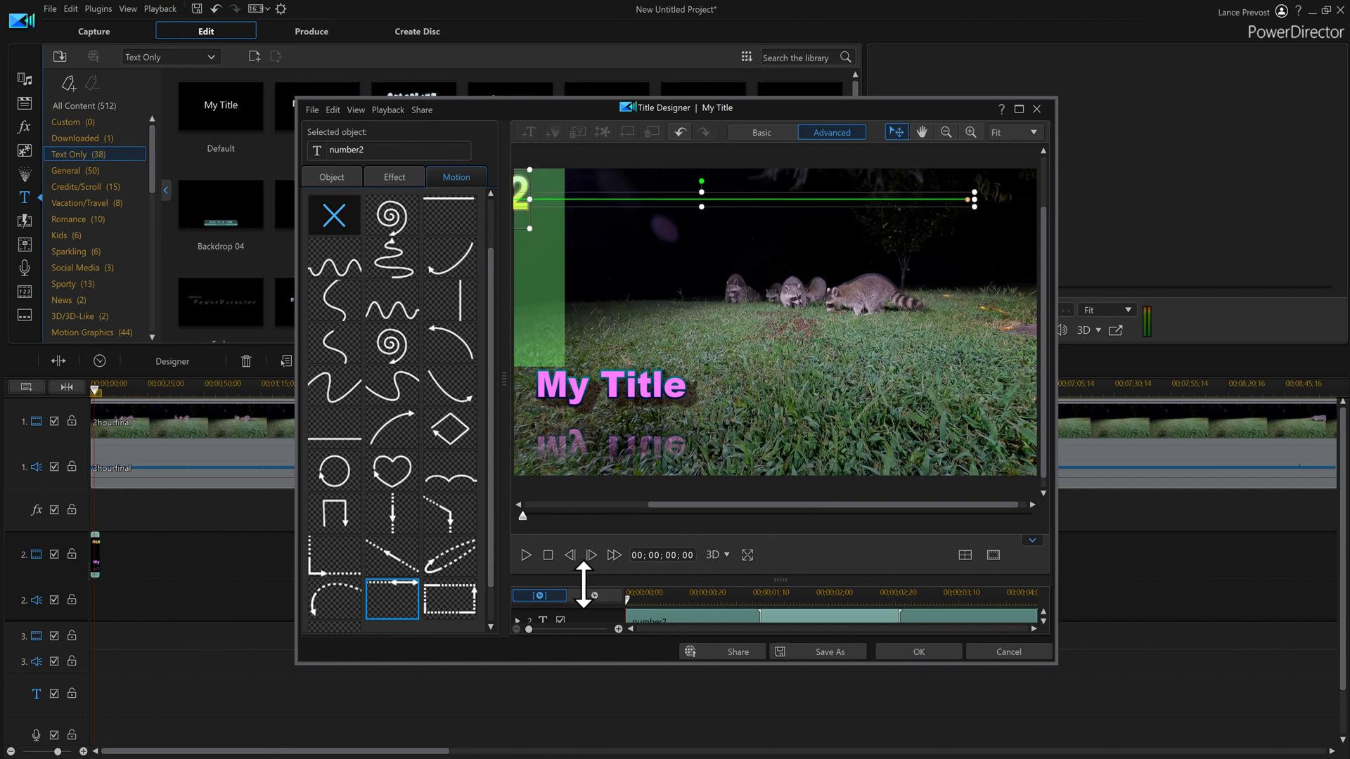
left_click(524, 556)
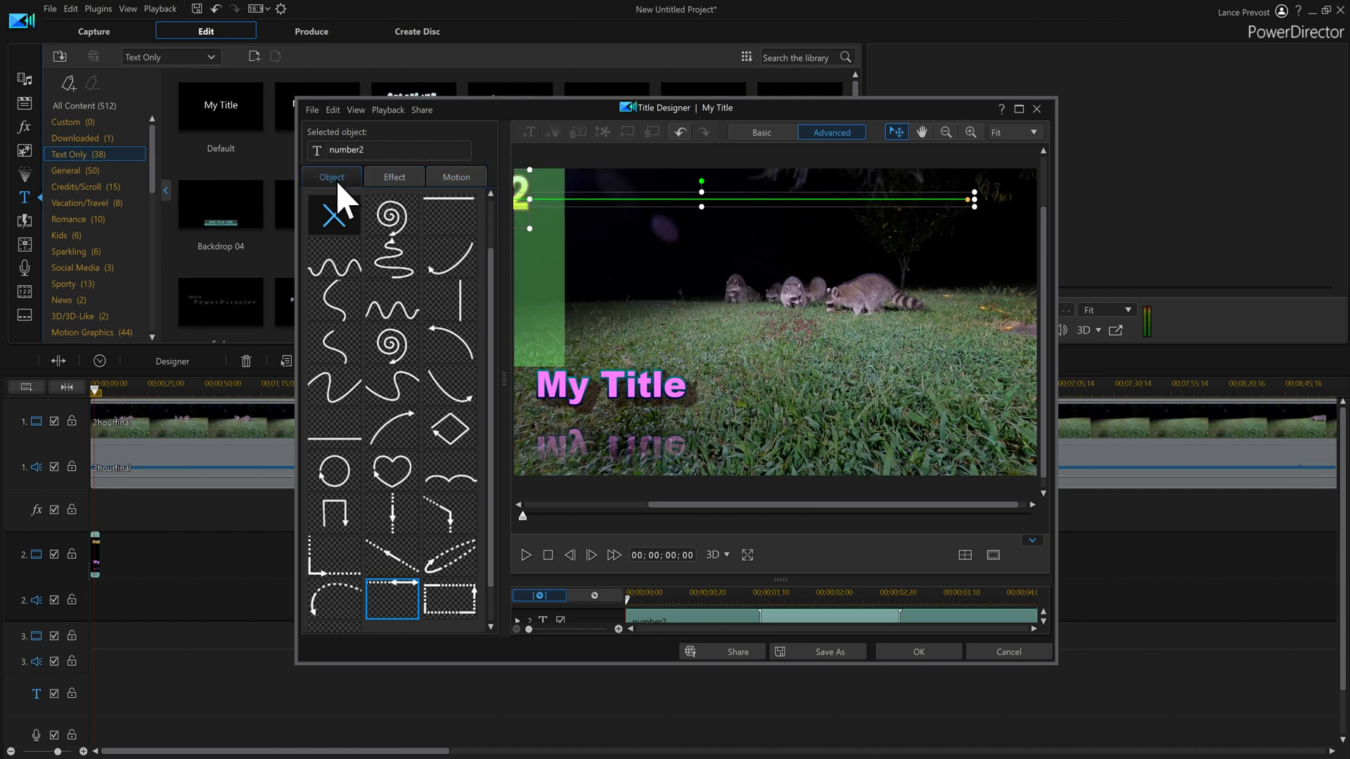
Review the object, effect and motion settings available for the "number2" text
left_click(406, 183)
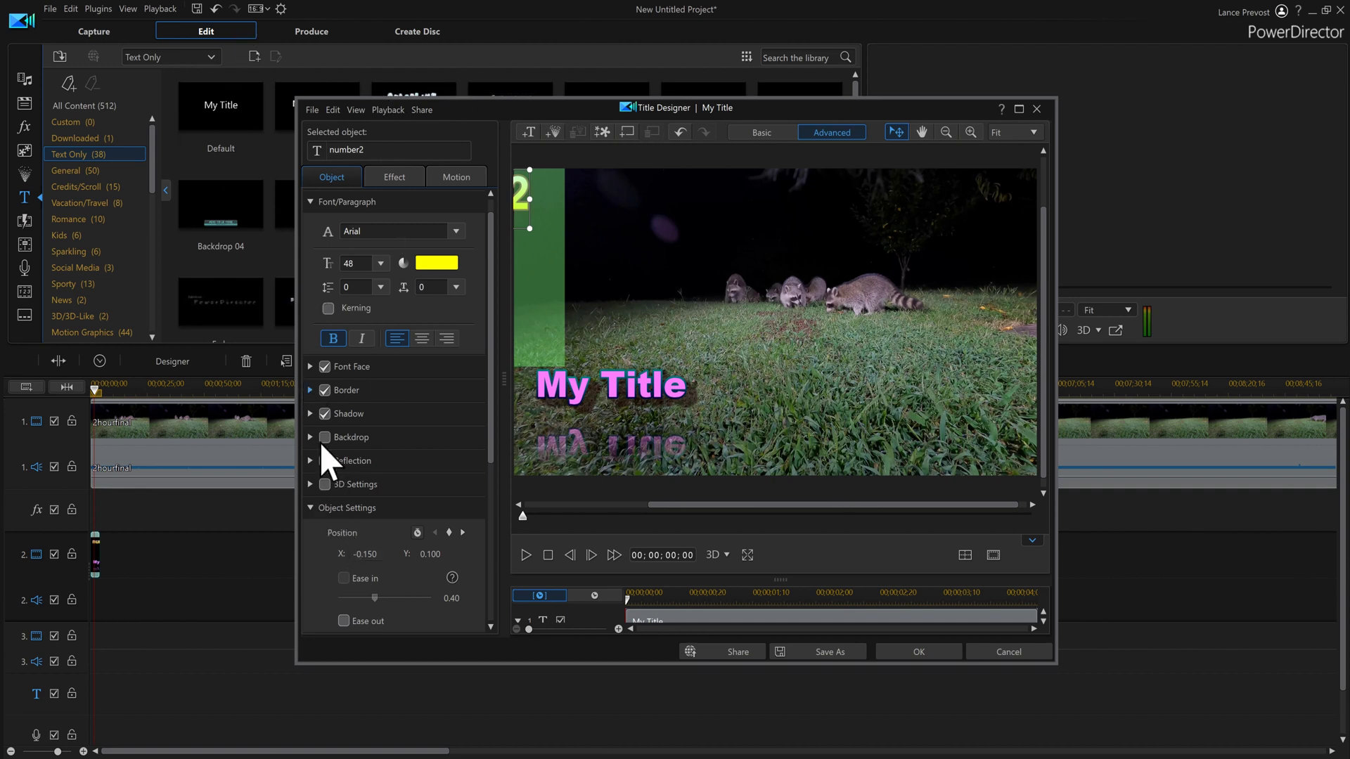
left_click(395, 180)
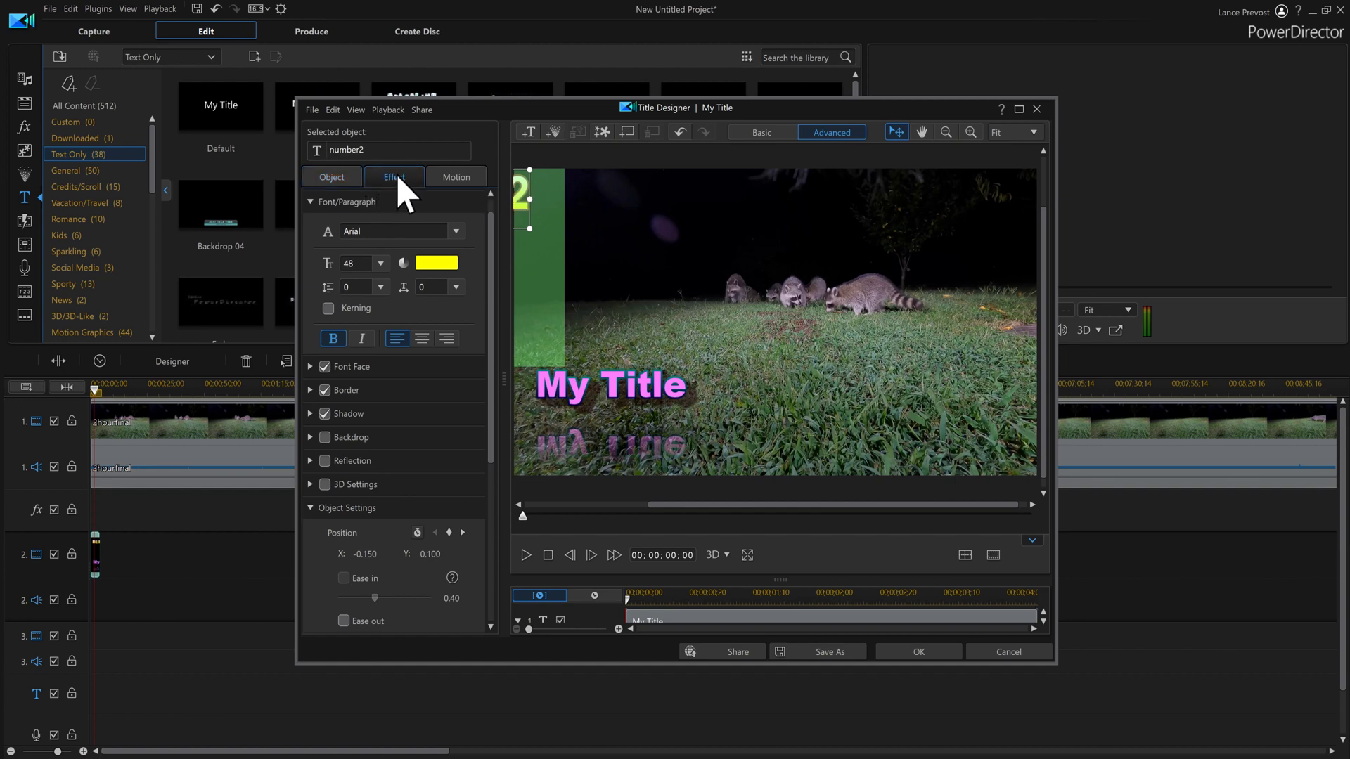
left_click(452, 180)
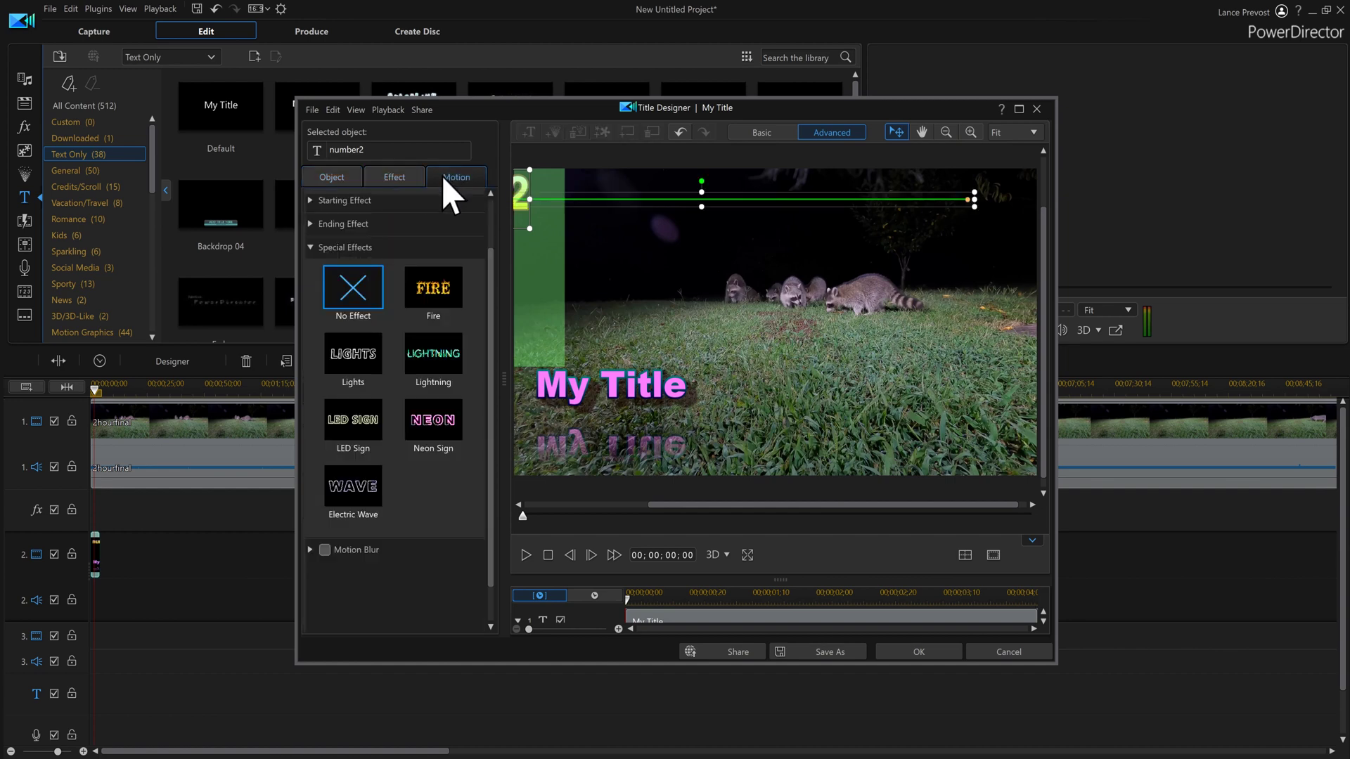
left_click(332, 182)
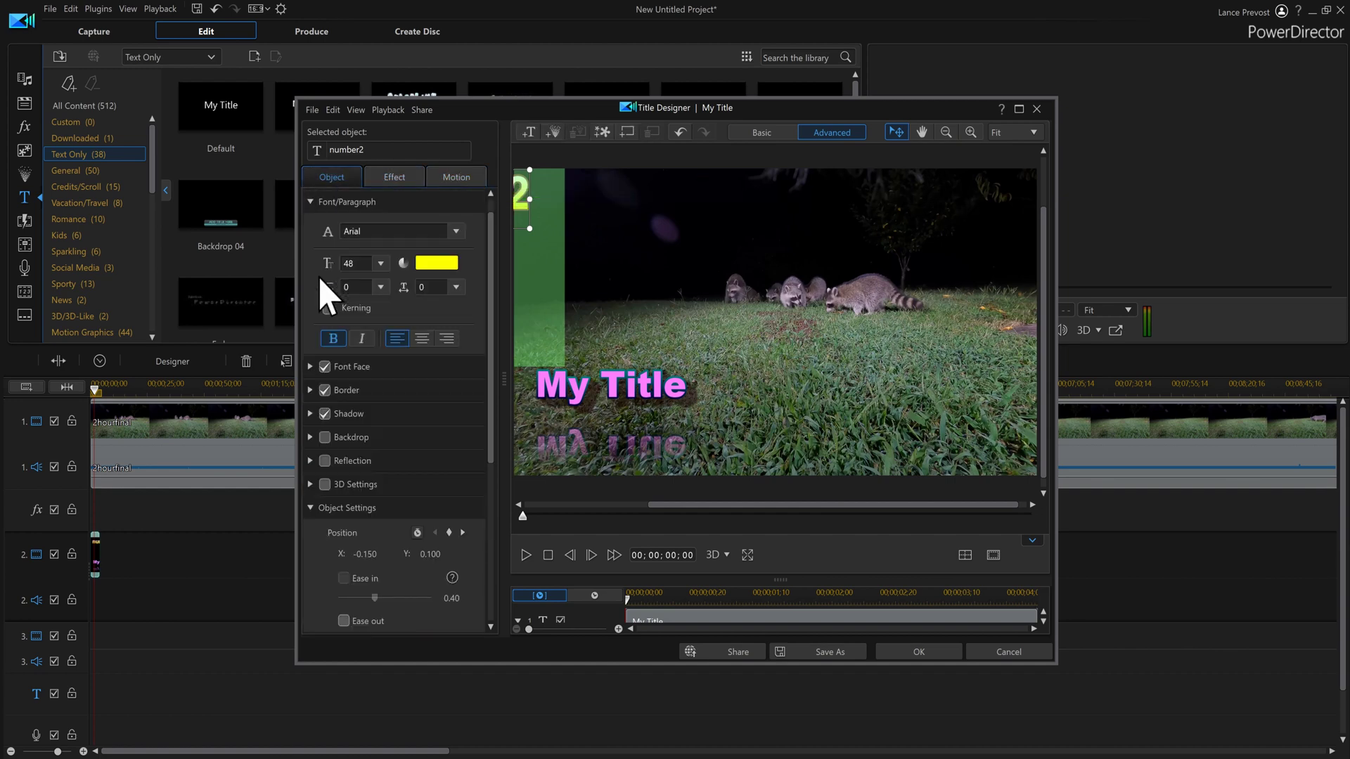